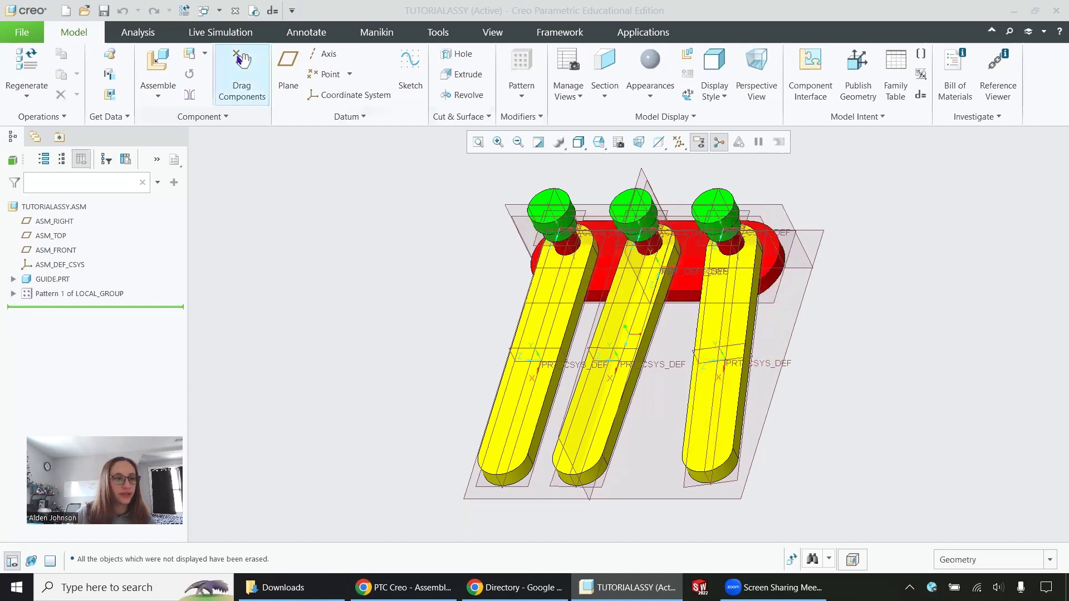
- Swing the rightmost yellow link about its peg with Drag Components until it lines up with the other two links
left_click(242, 75)
left_click(724, 438)
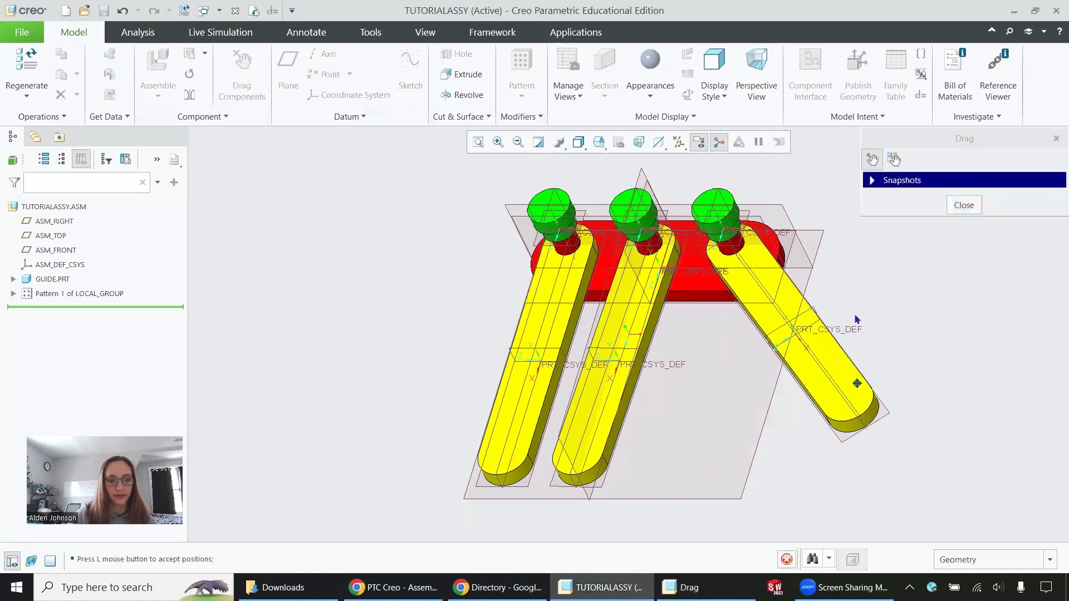
left_click(681, 443)
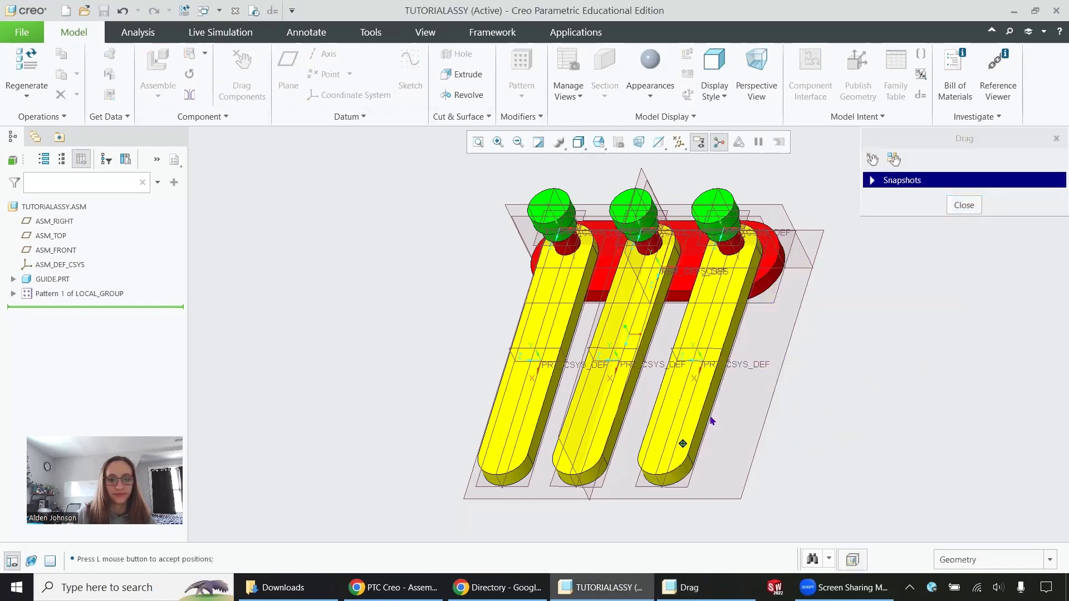
left_click(974, 209)
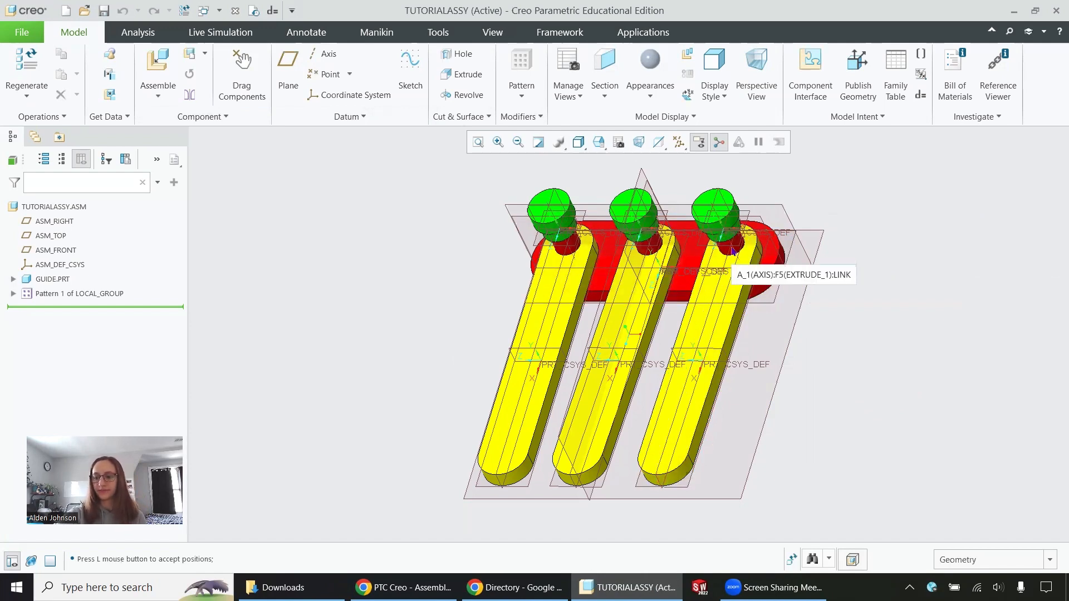
- Create a new Design assembly named tutorialAssy2 using the default template
left_click(64, 10)
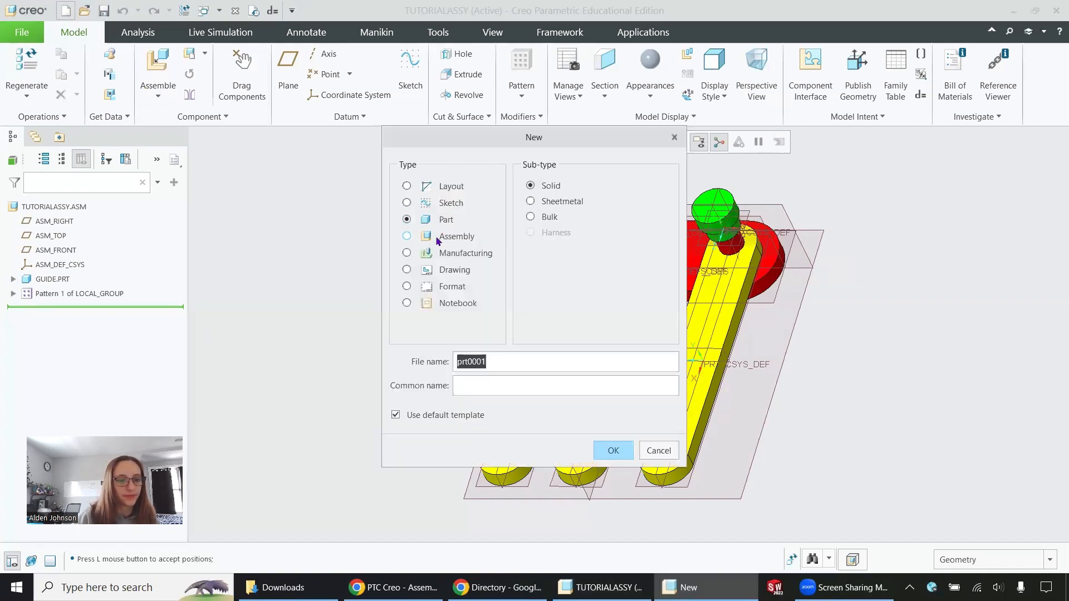
left_click(407, 236)
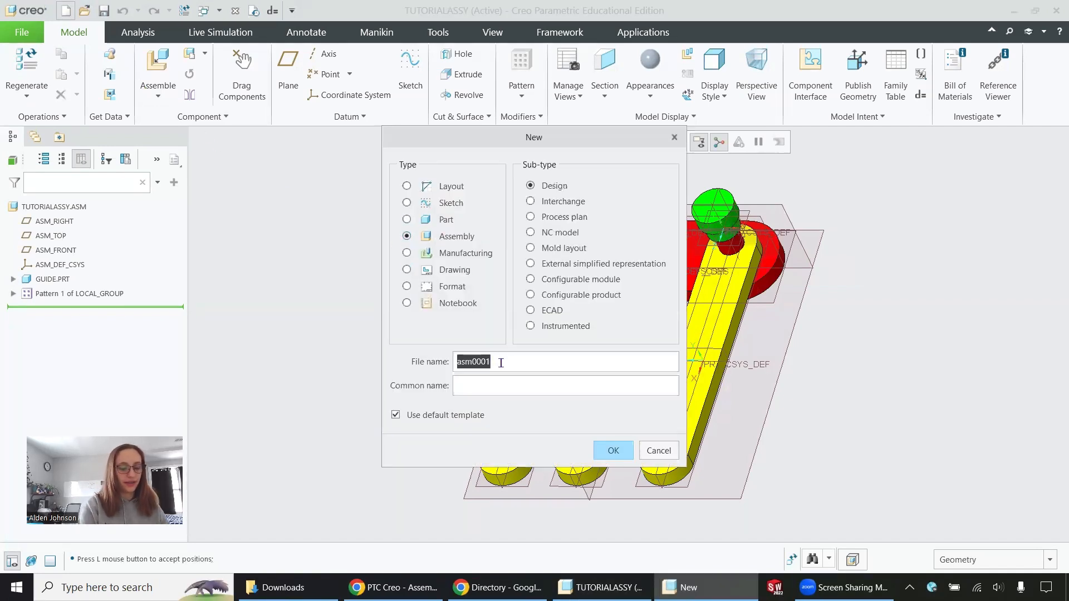
type("tutorial")
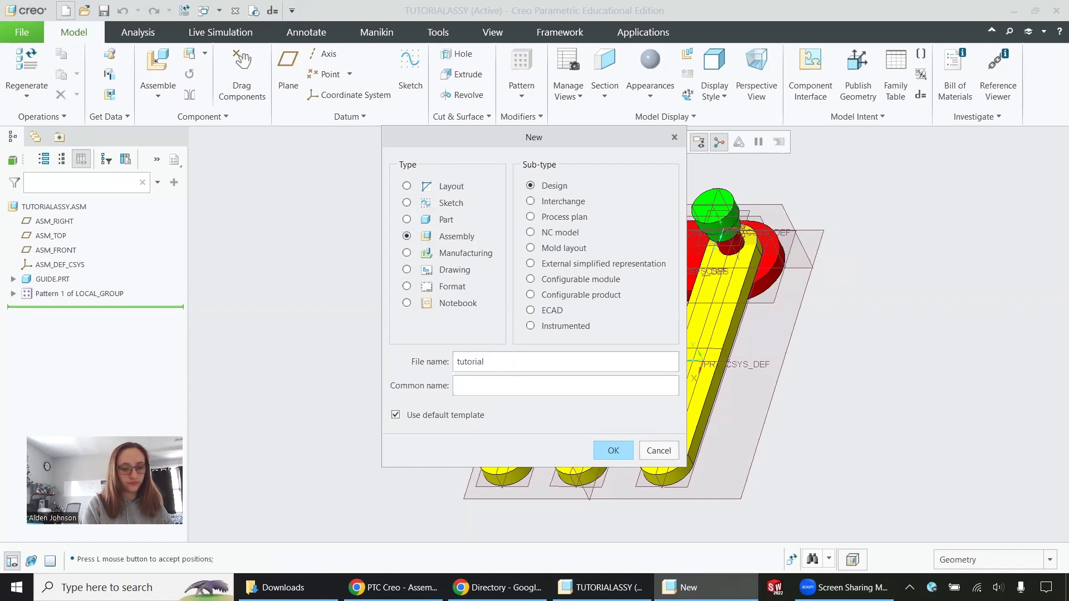
type("Assy")
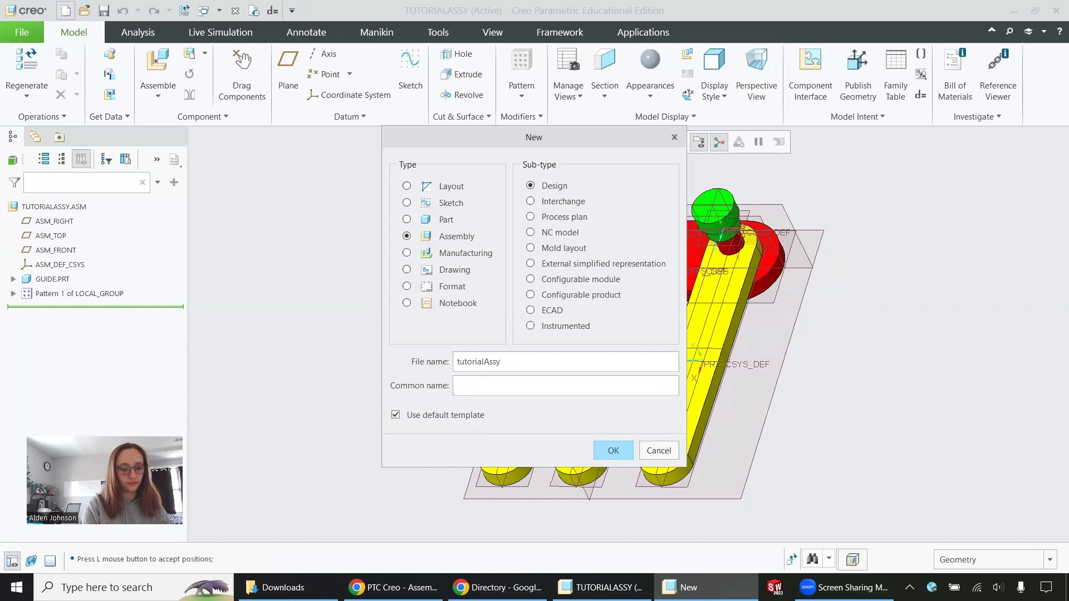
type("2")
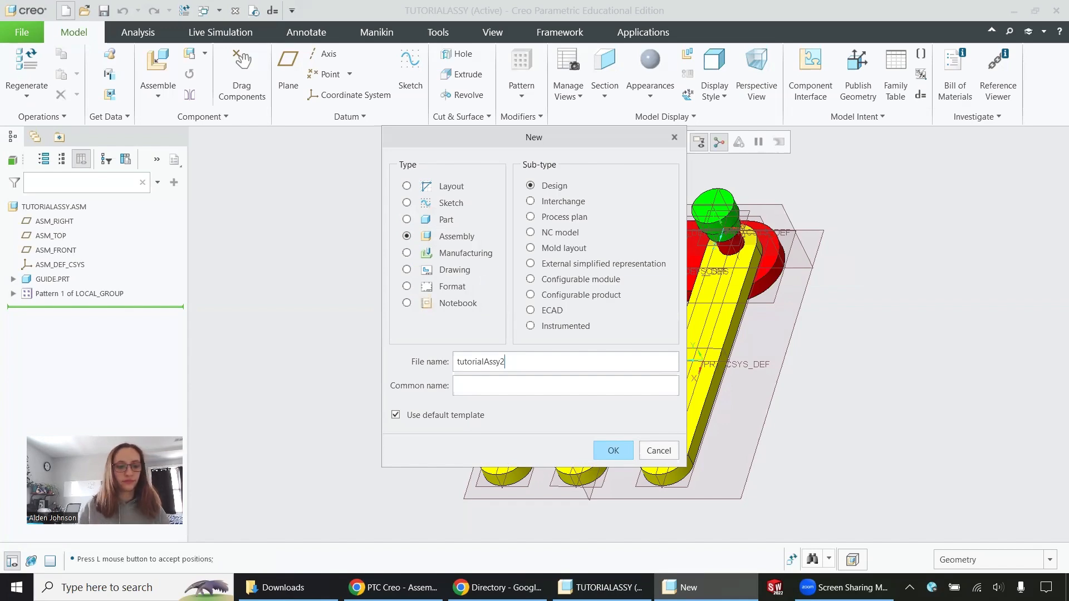
left_click(614, 450)
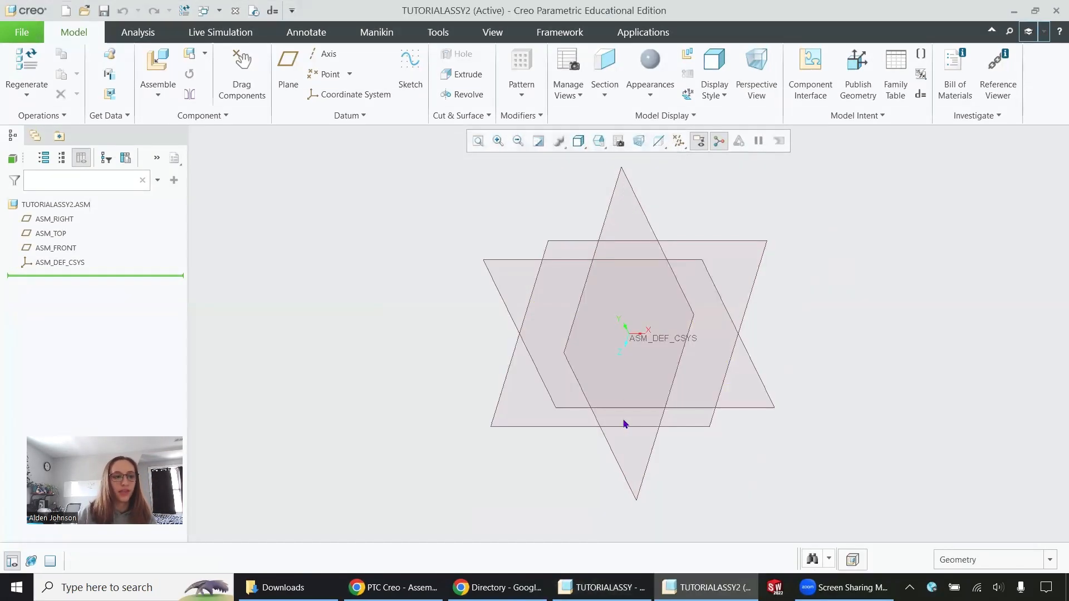
- Set the working directory to the Tutorial Parts folder in My Documents
left_click(22, 32)
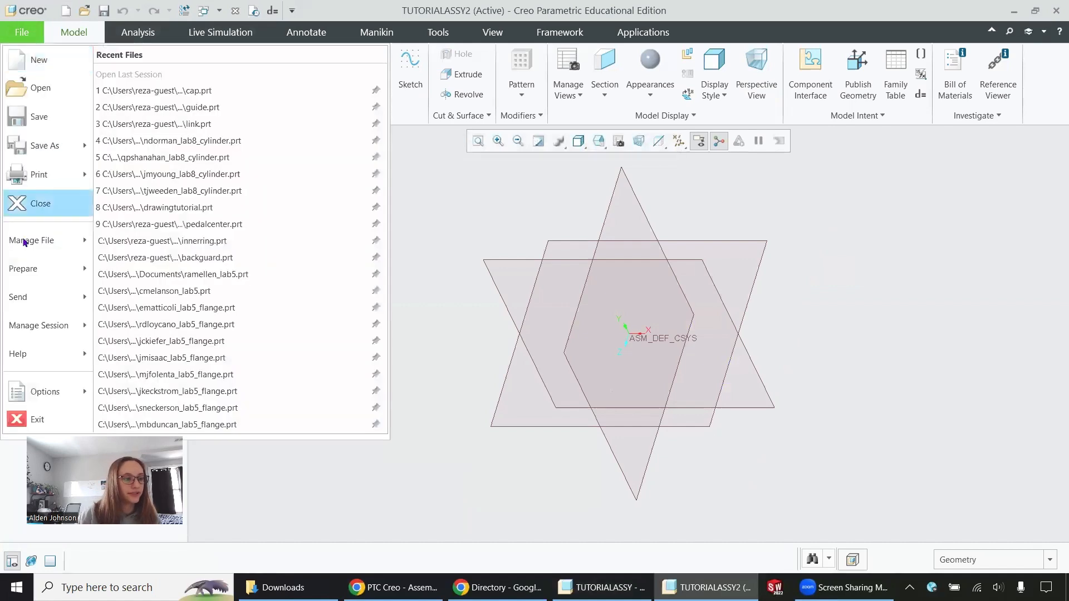
mouse_move(39, 325)
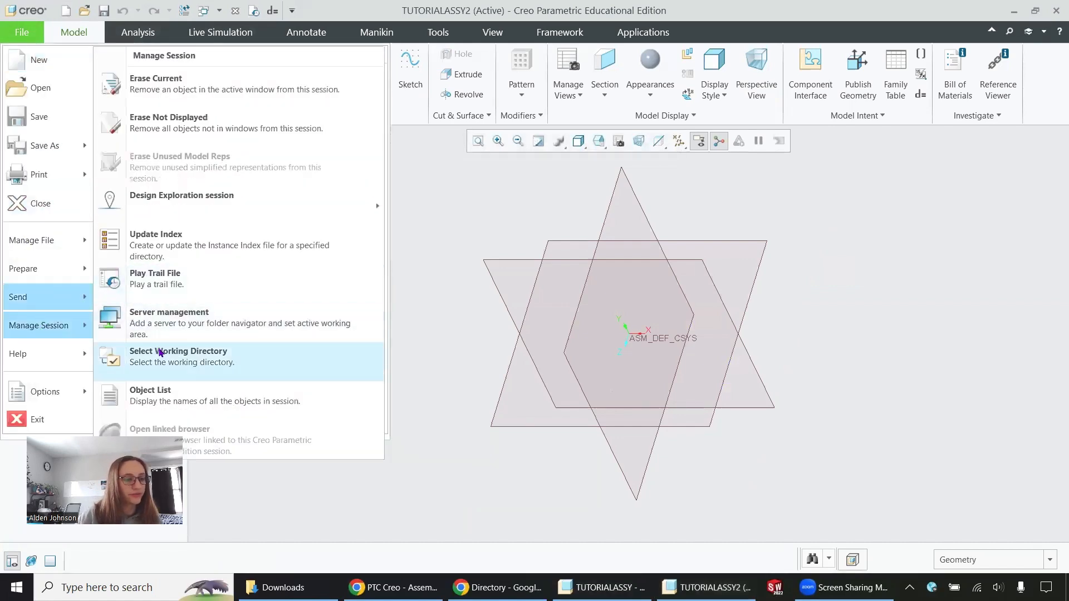
left_click(160, 352)
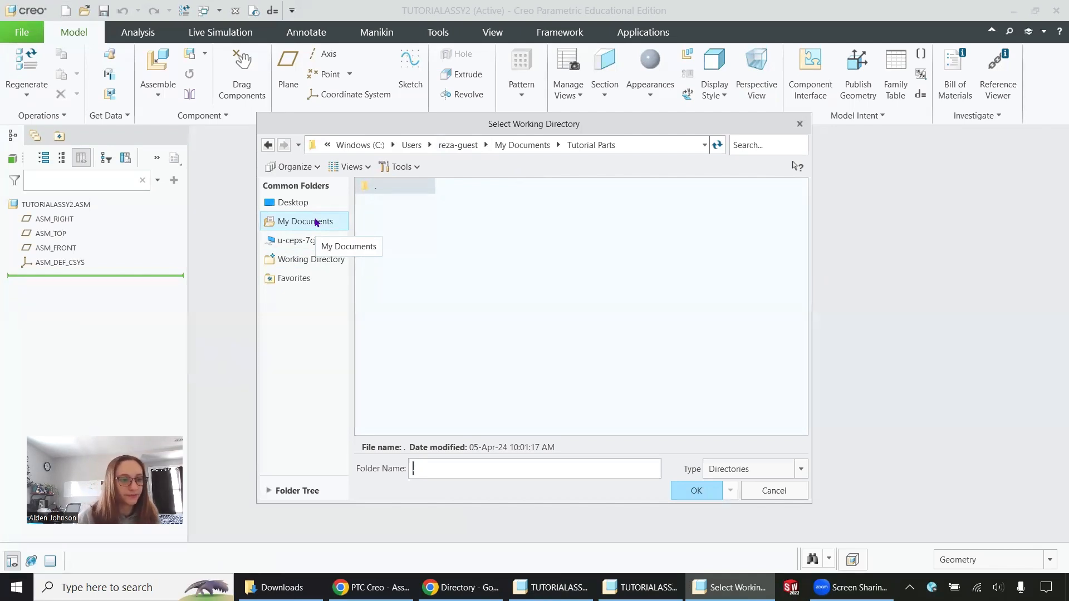
left_click(316, 222)
left_click(386, 232)
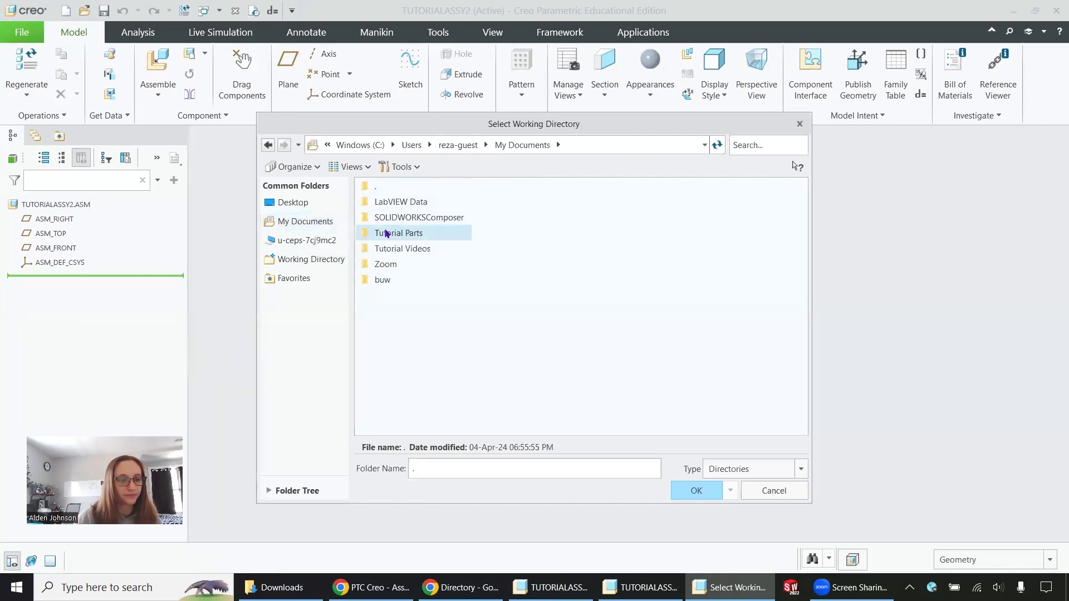
left_click(699, 489)
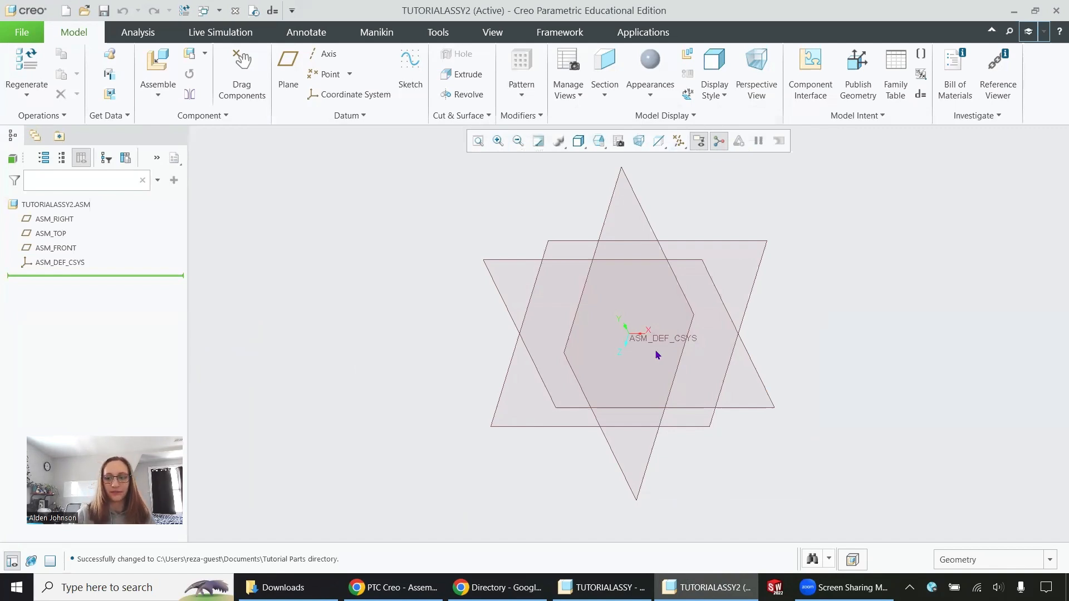
- Bring the guide part into the assembly and shift and rotate it slightly with the 3D dragger
left_click(158, 66)
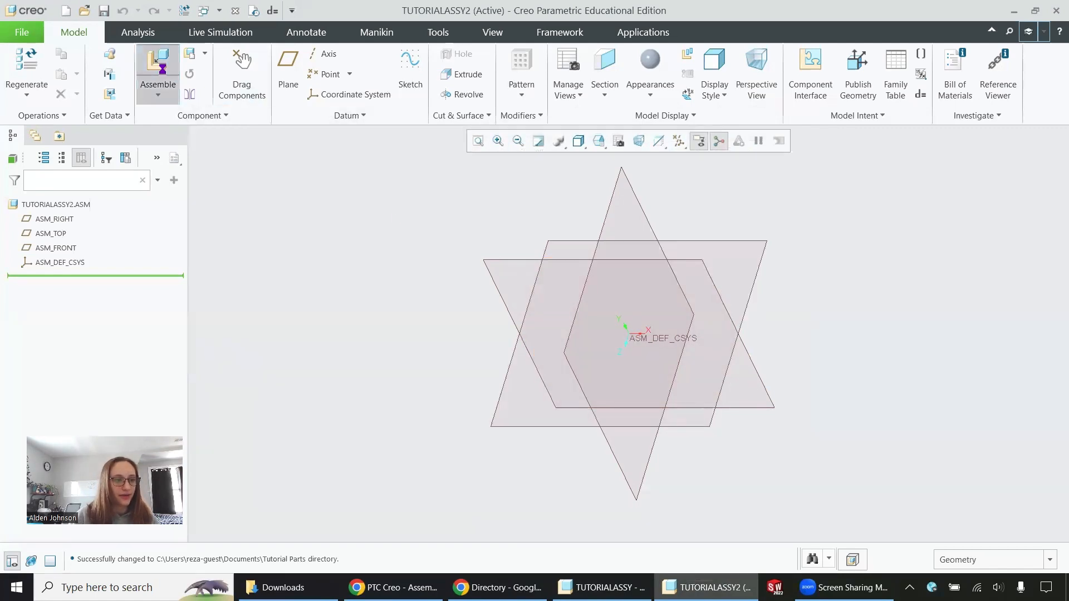
double_click(380, 201)
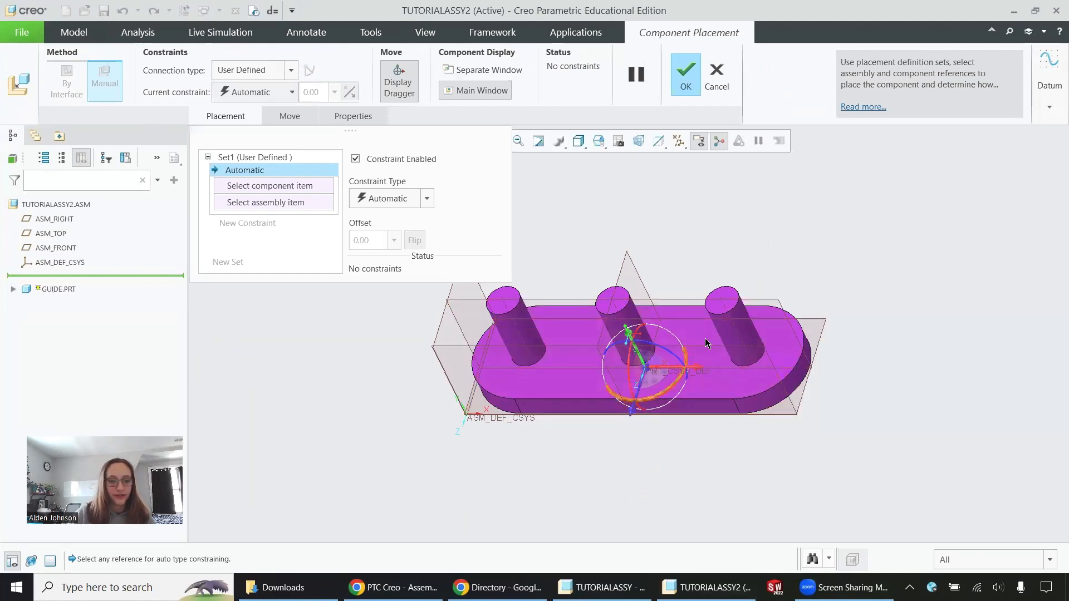
scroll(678, 370, "down", 2)
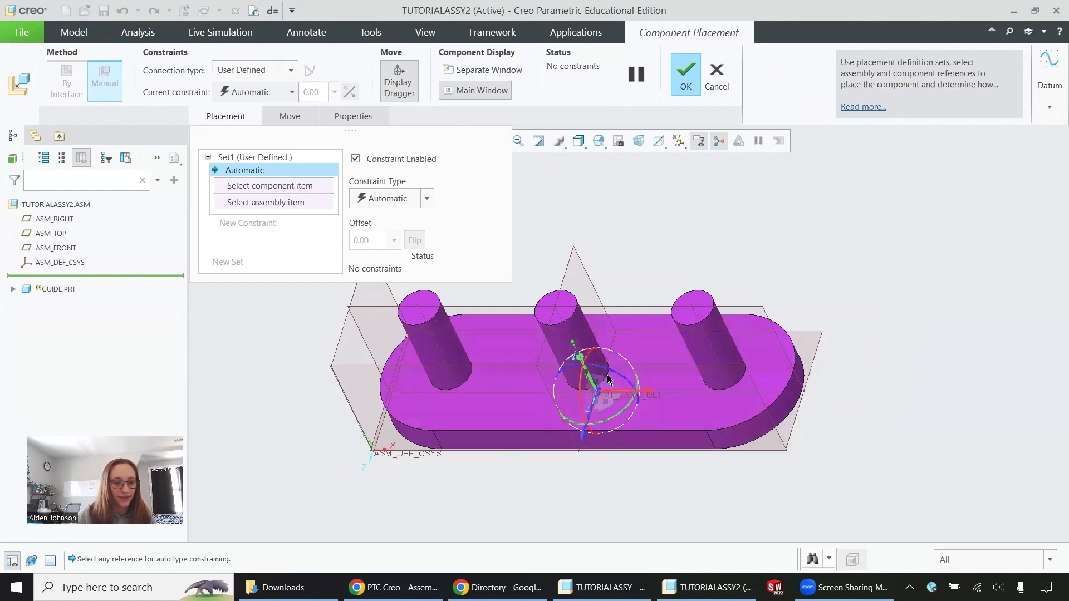
mouse_move(583, 384)
left_mouse_down()
mouse_move(586, 376)
mouse_move(581, 385)
left_mouse_up()
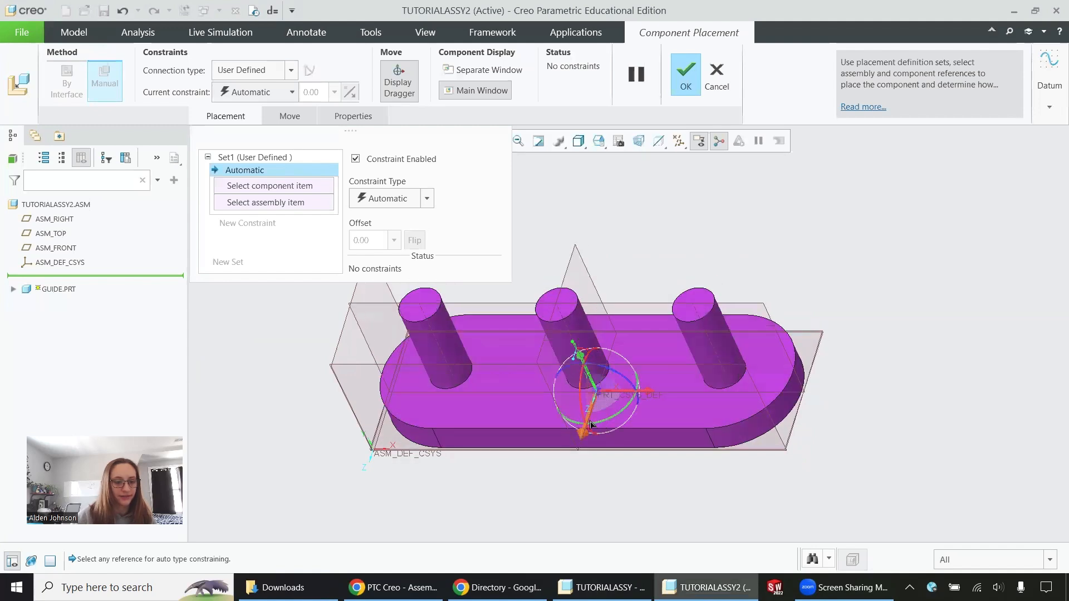
scroll(580, 440, "up", 3)
scroll(580, 440, "down", 3)
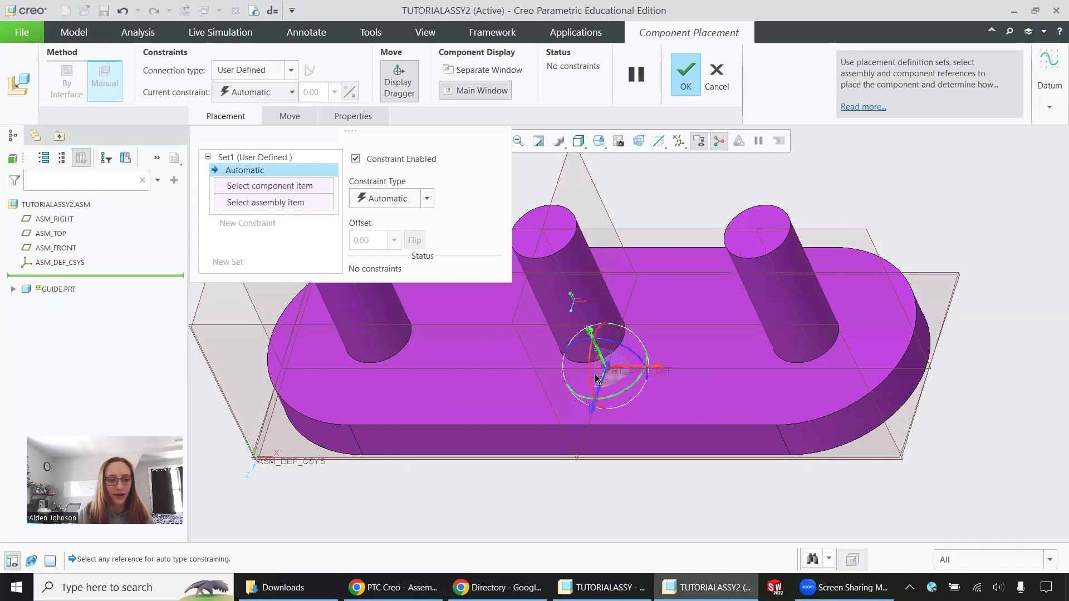
scroll(668, 428, "down", 2)
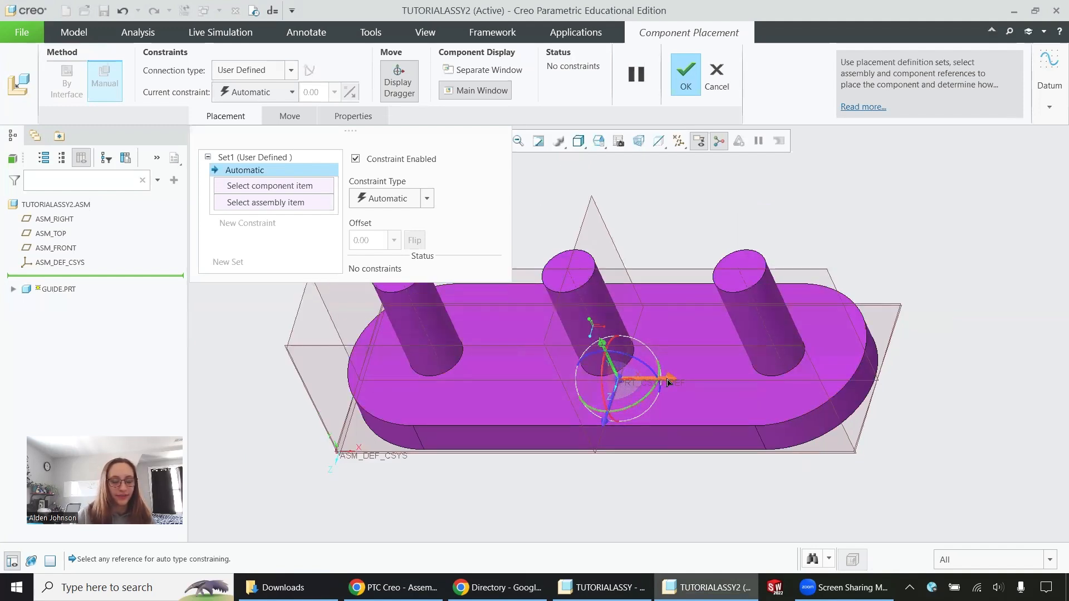
left_click_drag(668, 382, 662, 381)
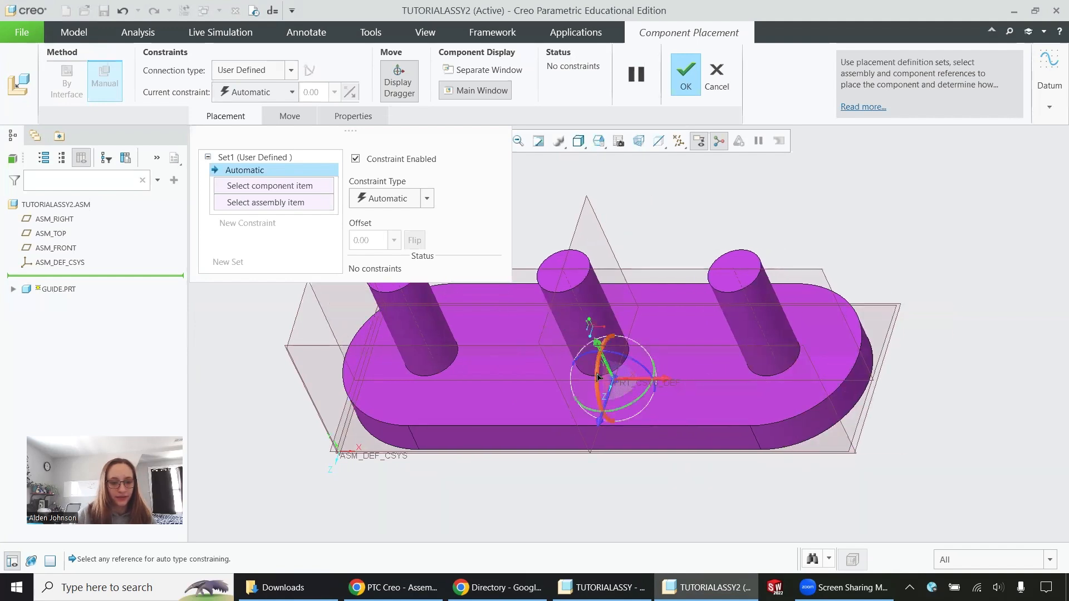
mouse_move(597, 376)
left_mouse_down()
mouse_move(604, 389)
mouse_move(598, 374)
left_mouse_up()
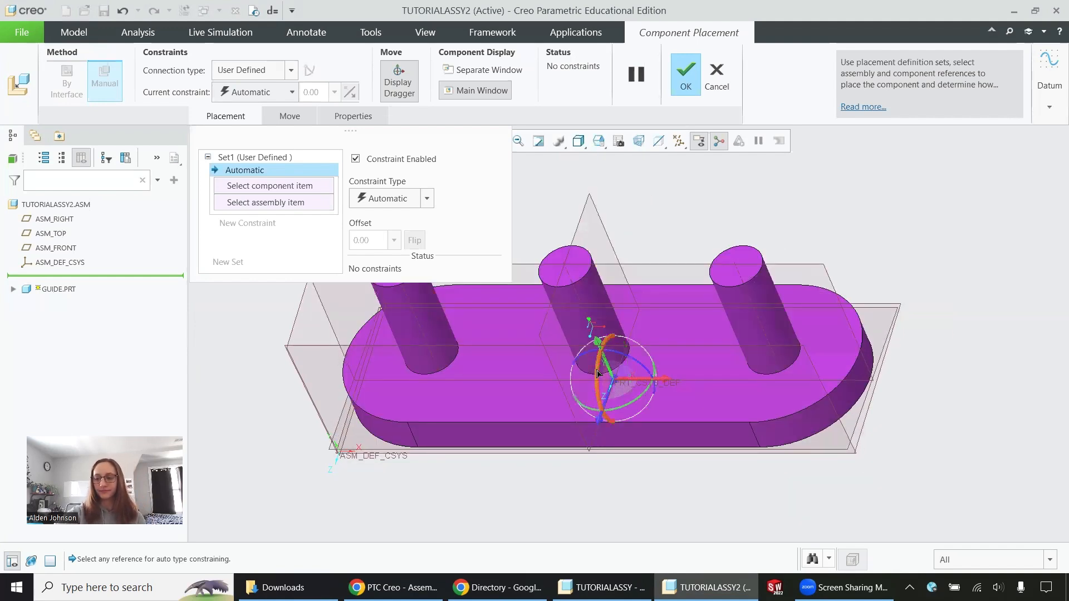
- Set the guide's connection type to Rigid
left_click(290, 69)
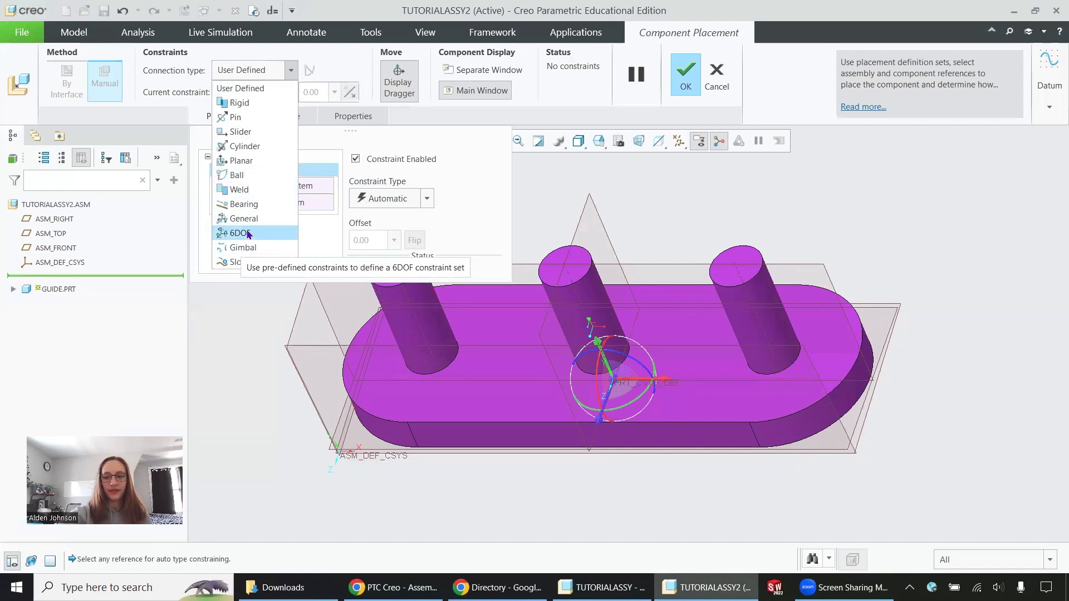
left_click(266, 108)
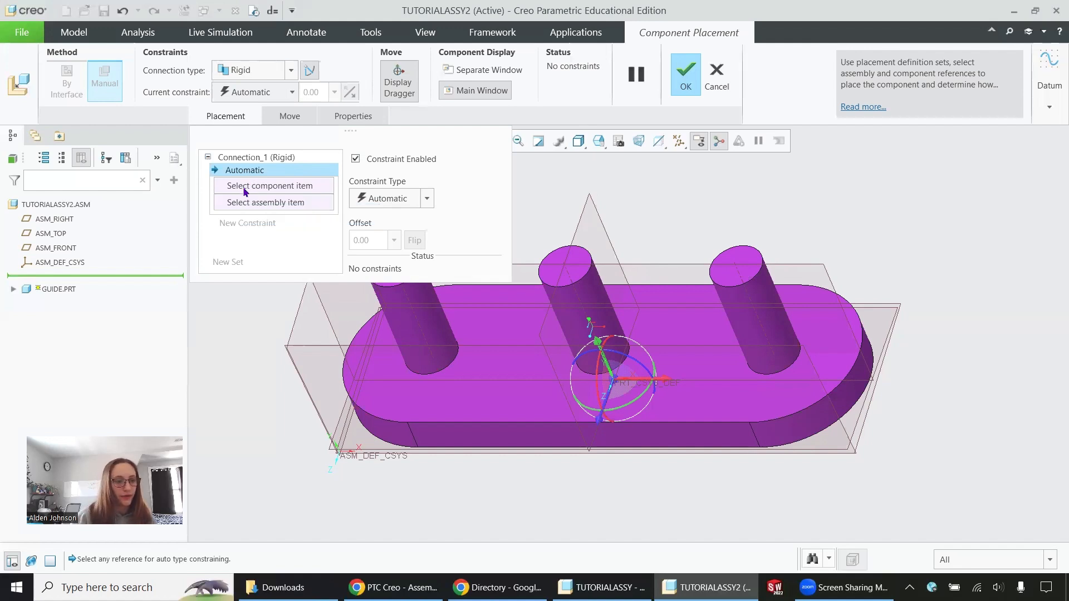
scroll(875, 326, "up", 2)
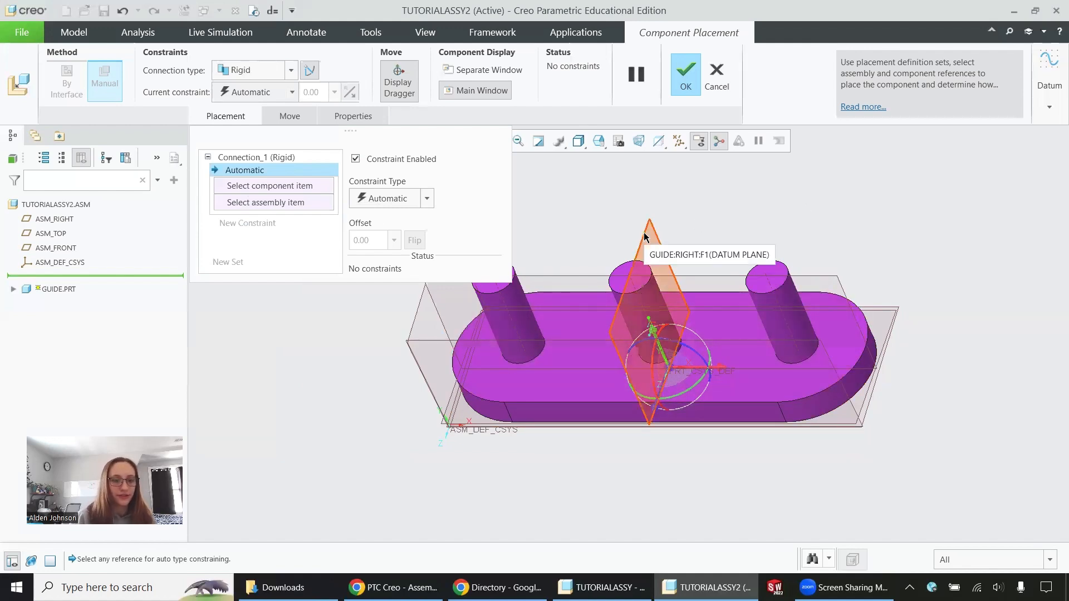
left_click(658, 250)
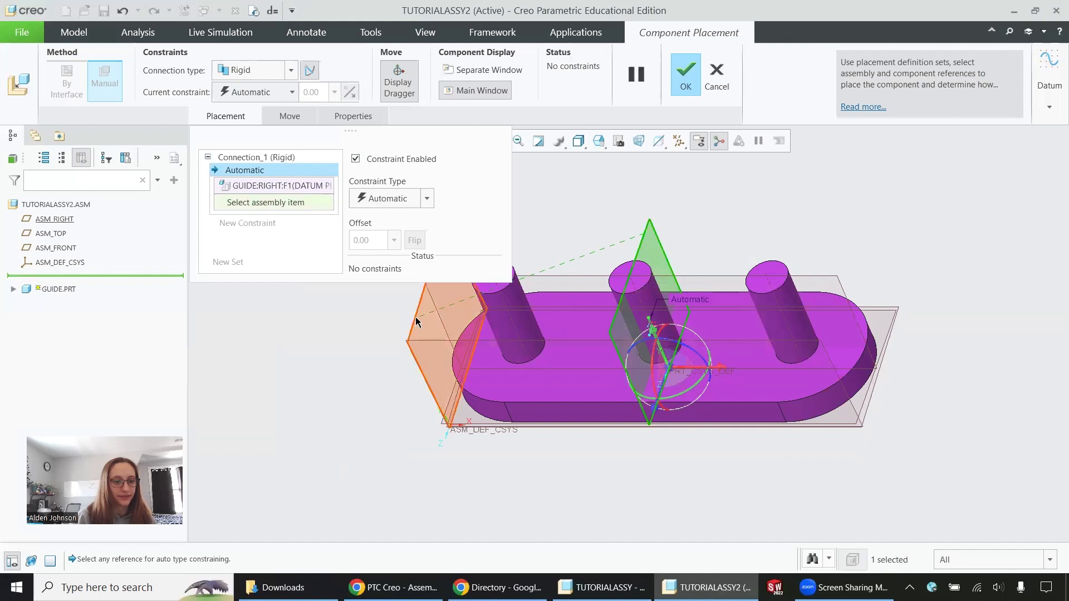
left_click(416, 317)
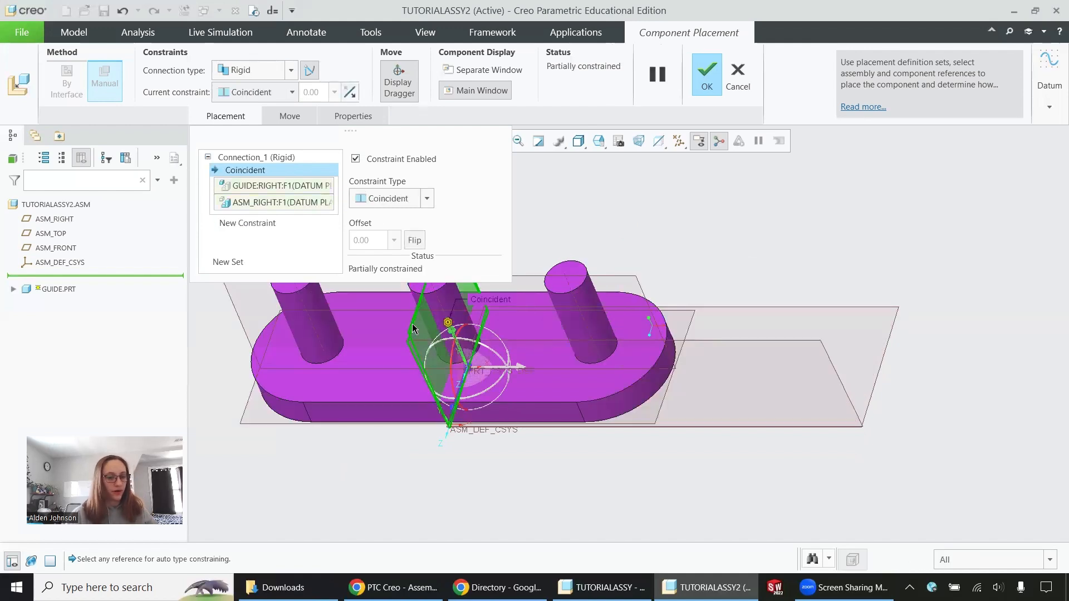
key("ctrl+z")
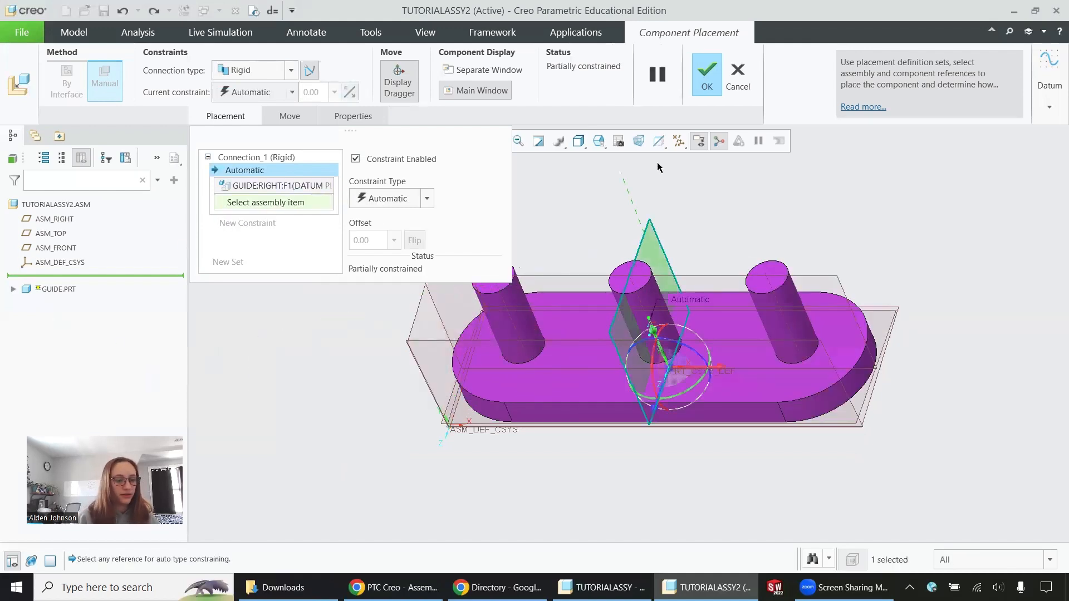
left_click(738, 76)
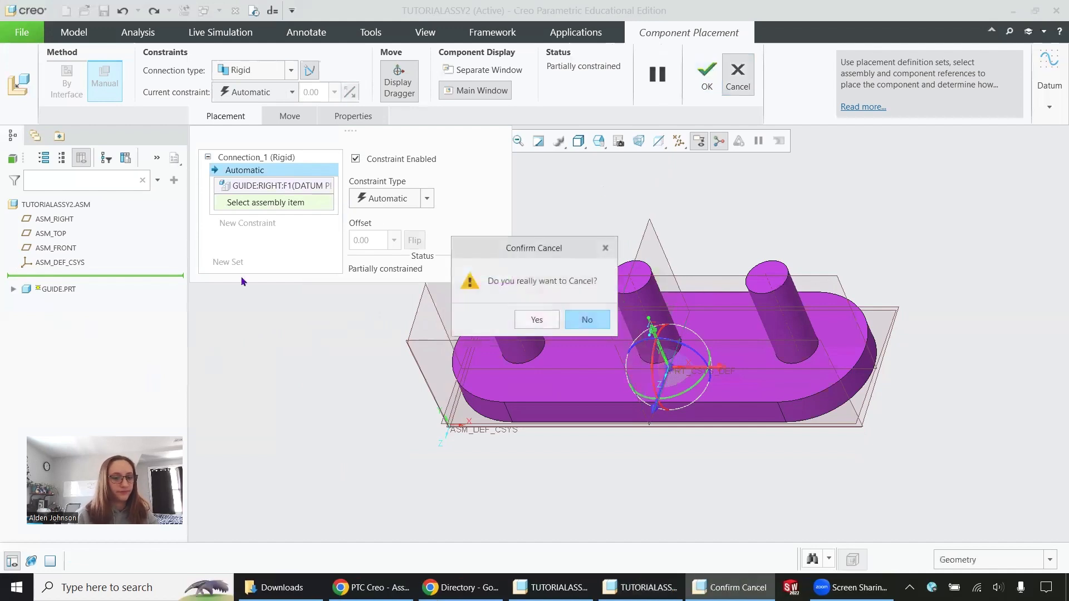
left_click(586, 320)
right_click(252, 202)
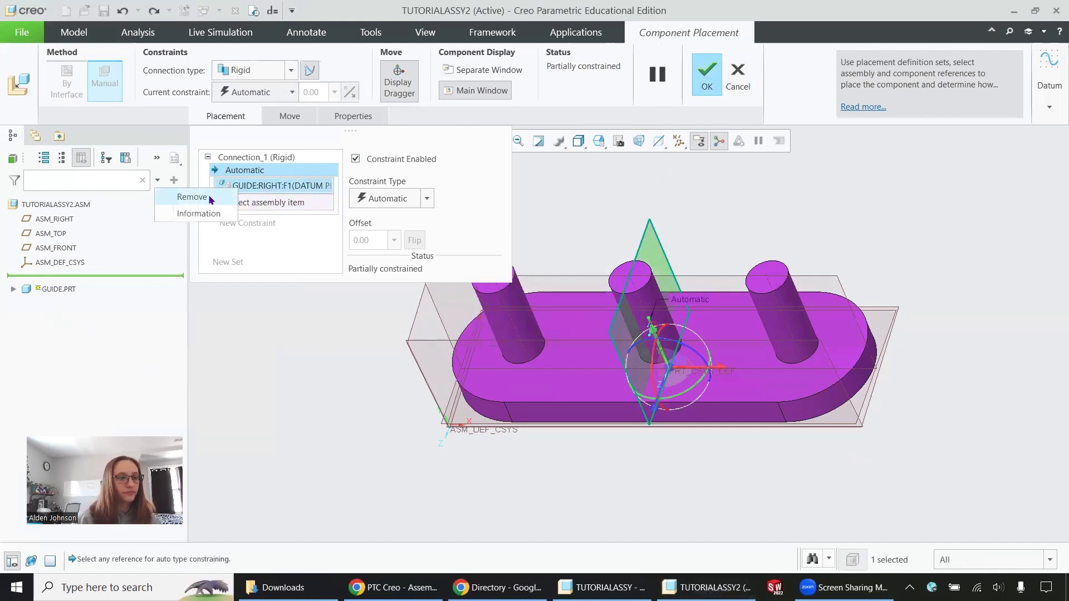
left_click(192, 196)
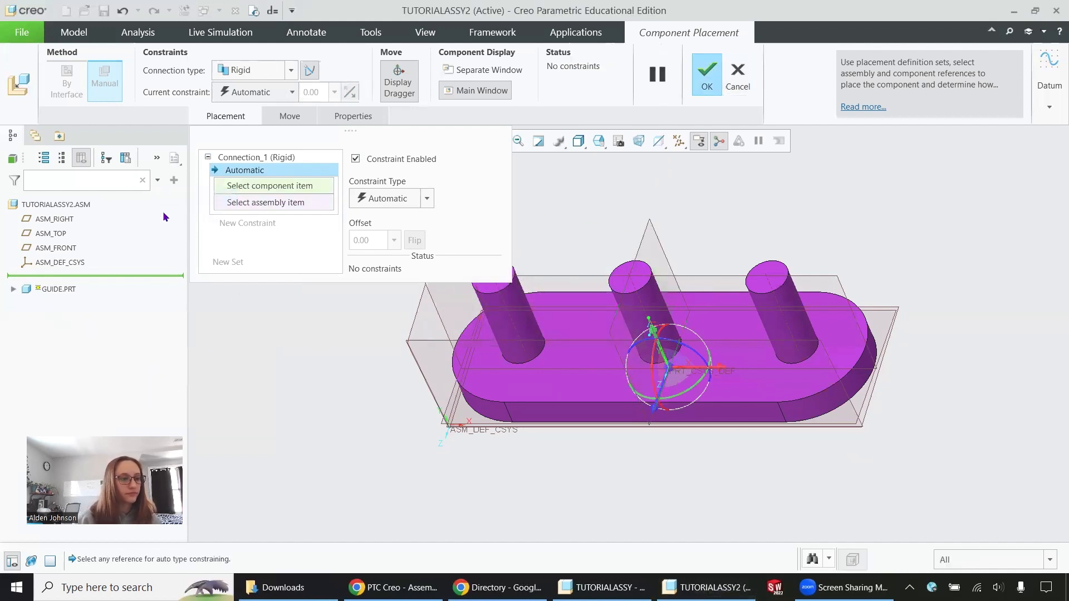
- Constrain the guide's RIGHT datum plane coincident with the assembly's ASM_RIGHT plane
left_click(13, 289)
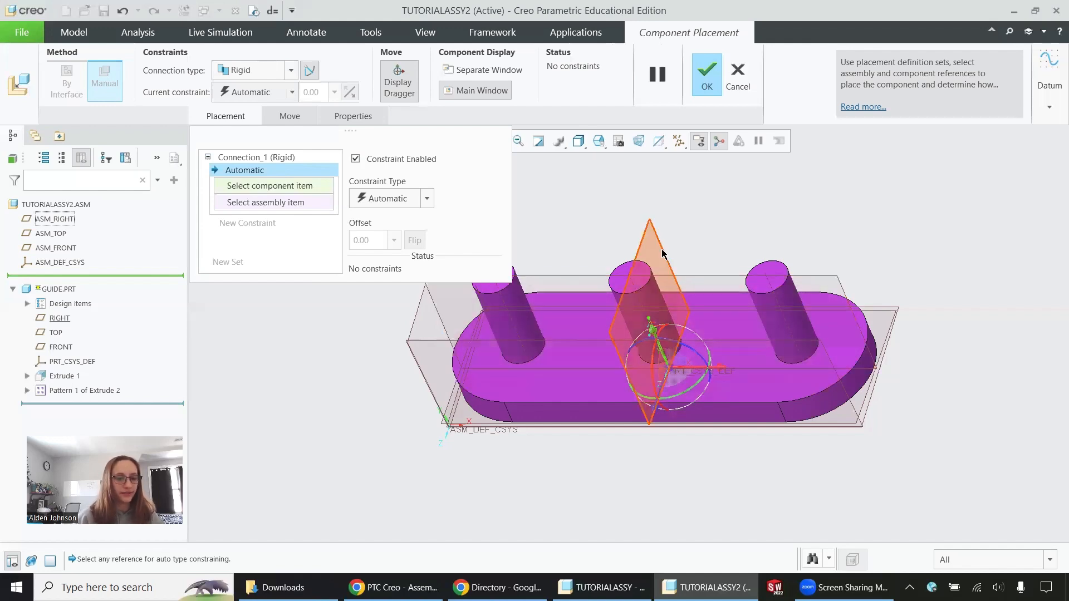
left_click(54, 221)
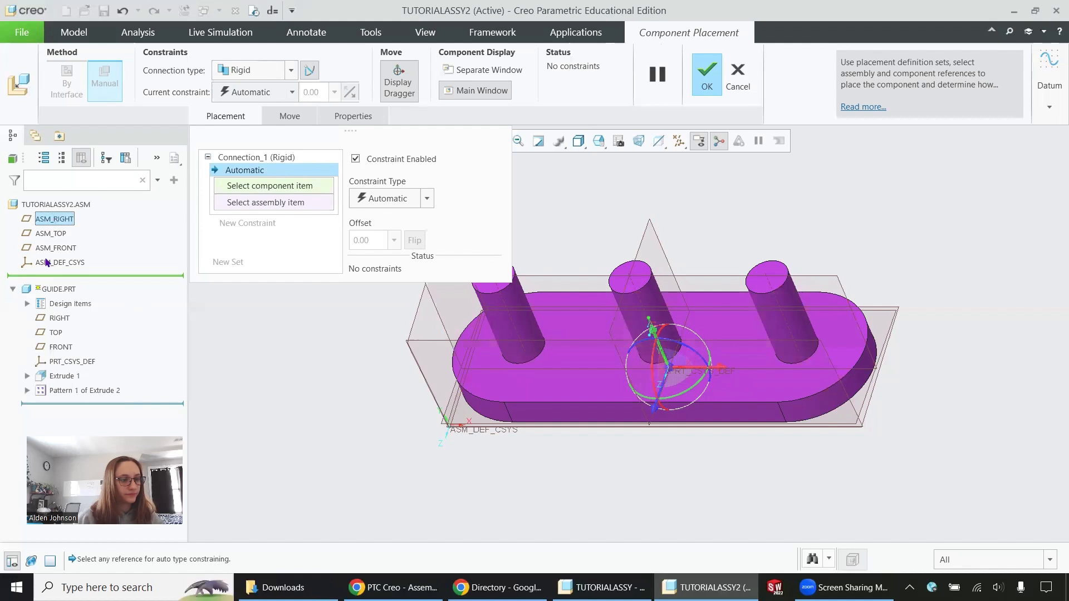
left_click(55, 321)
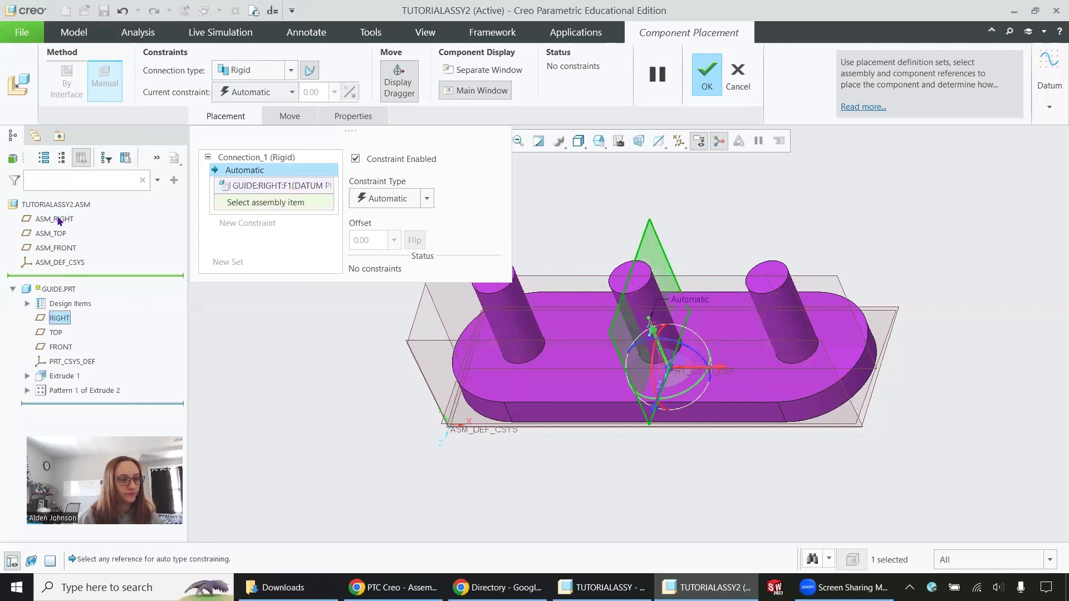
left_click(58, 221)
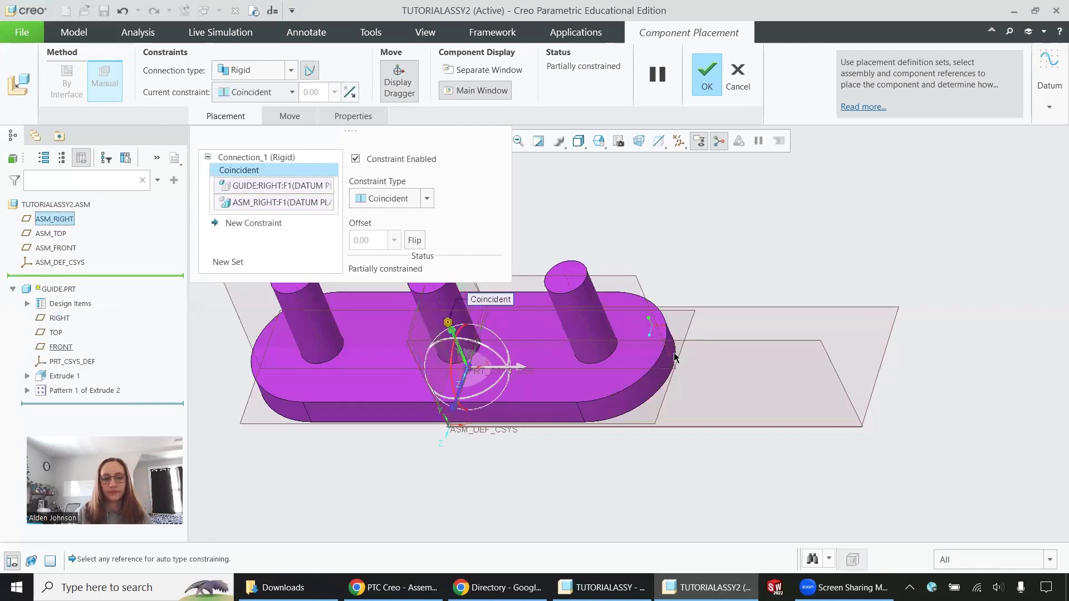
- Constrain the guide's FRONT datum plane to the assembly's ASM_FRONT plane with a Coincident constraint
scroll(673, 354, "up", 2)
scroll(497, 359, "down", 3)
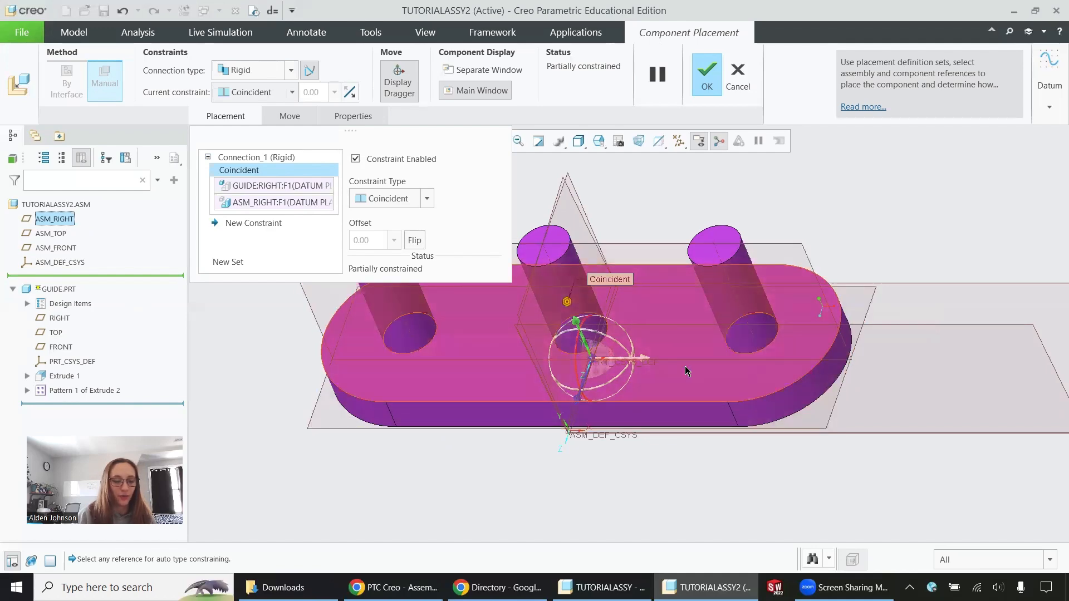
left_click_drag(579, 328, 586, 409)
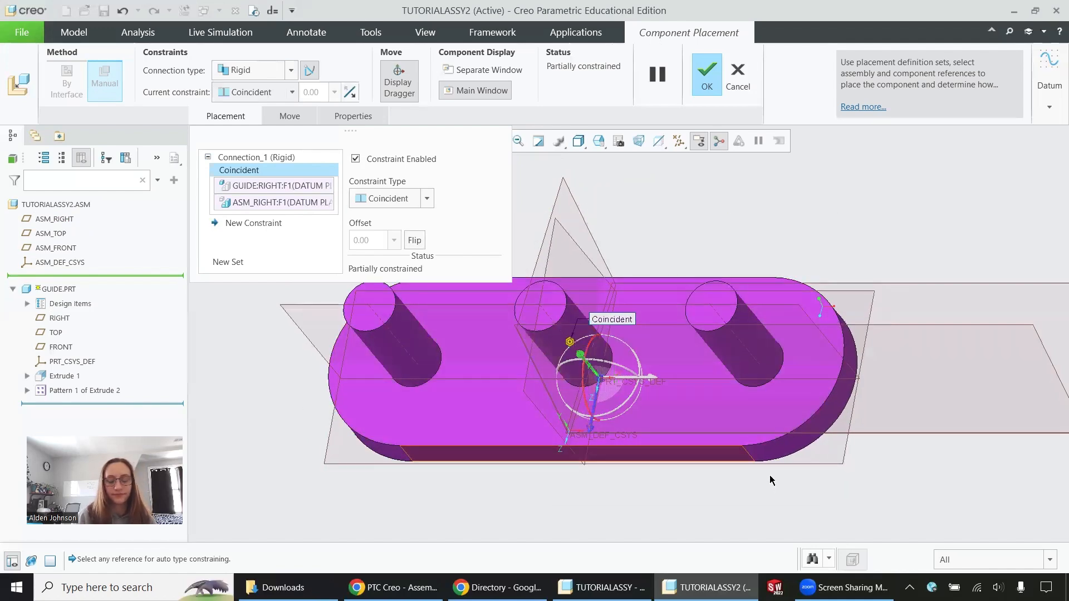
middle_click_drag(887, 461, 783, 316)
left_click(823, 452)
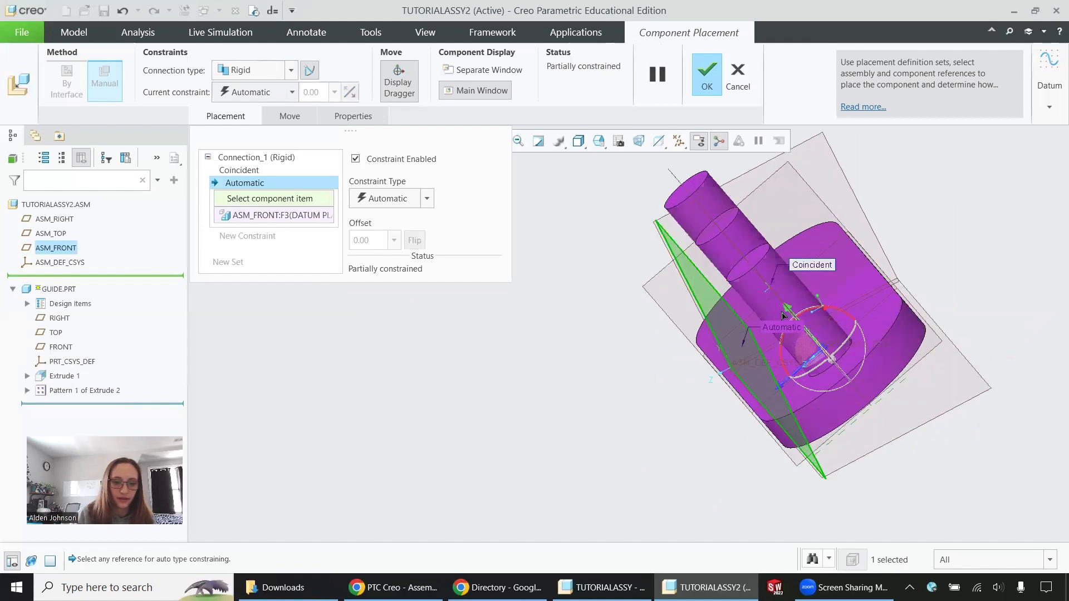
left_click(770, 290)
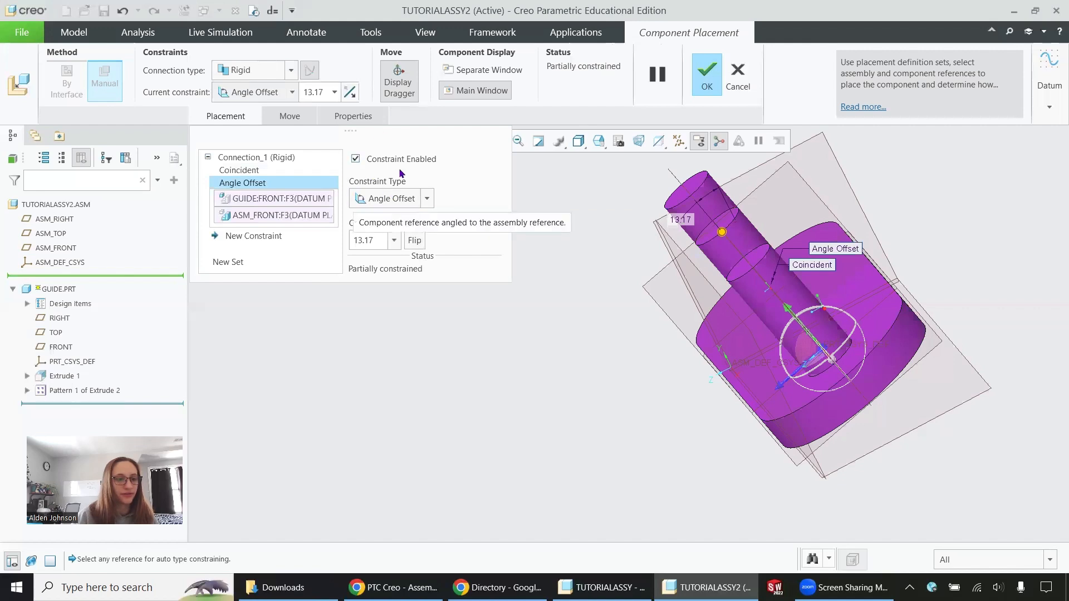
left_click(421, 199)
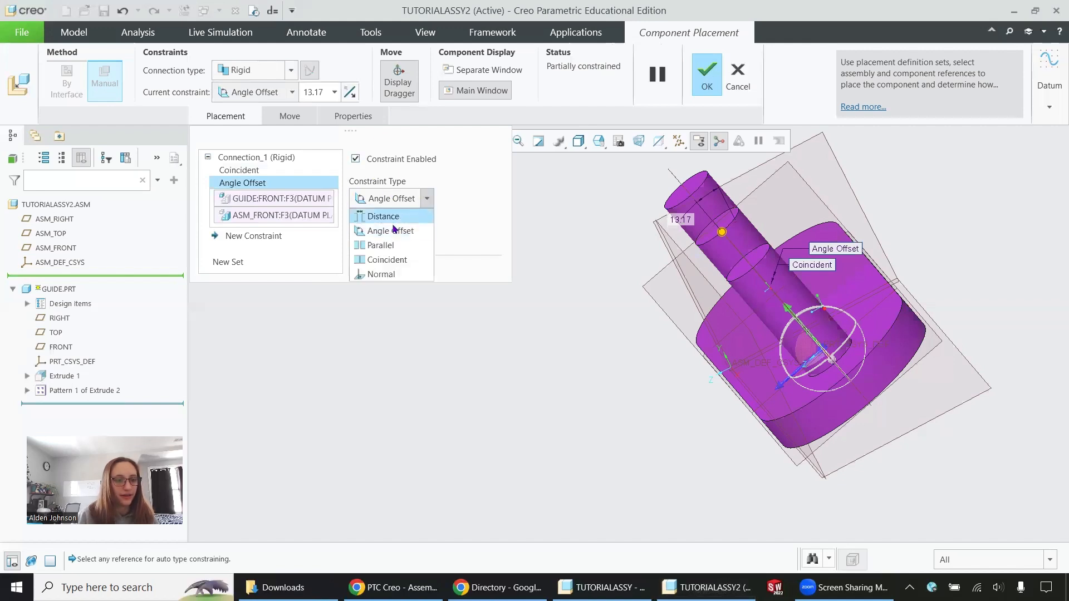
left_click(388, 260)
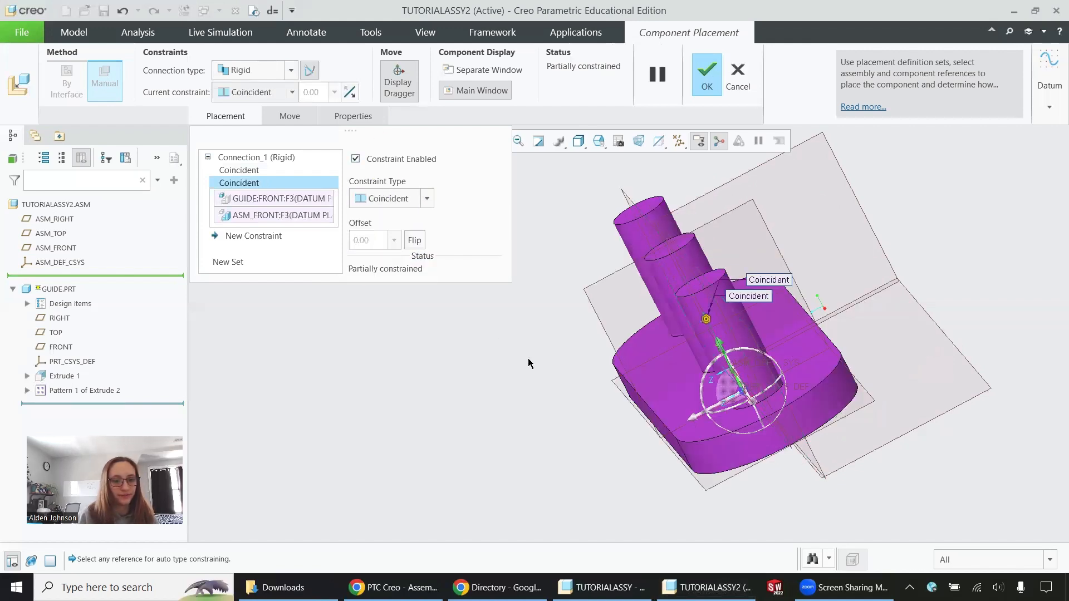
- Add a constraint making the guide's TOP datum plane coincident with ASM_TOP, and accept the guide's placement
middle_click_drag(530, 363, 316, 294)
left_click(261, 238)
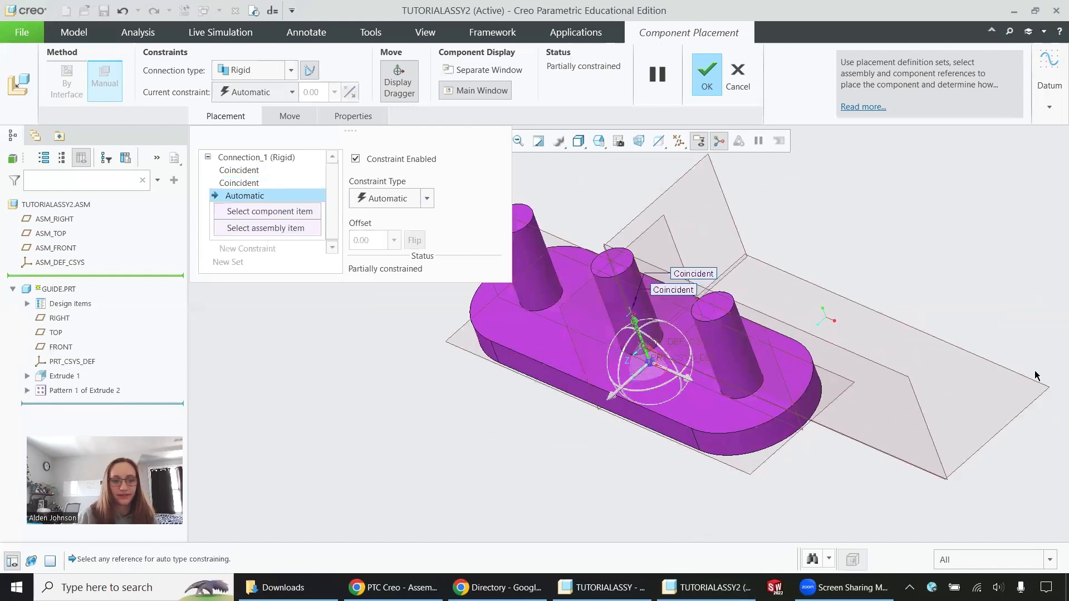
left_click(908, 419)
left_click(754, 463)
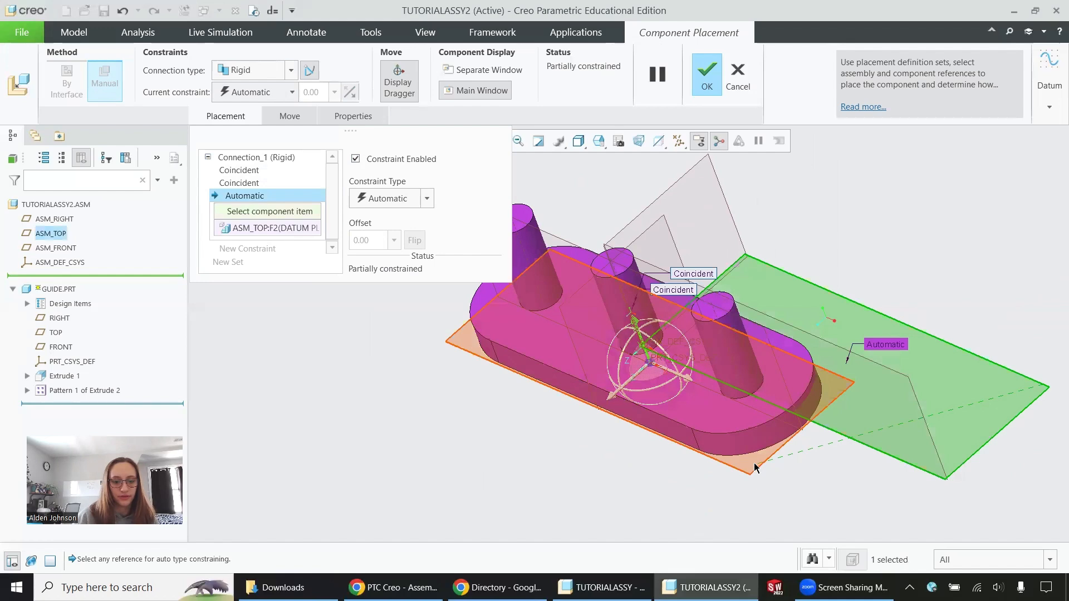
left_click(757, 471)
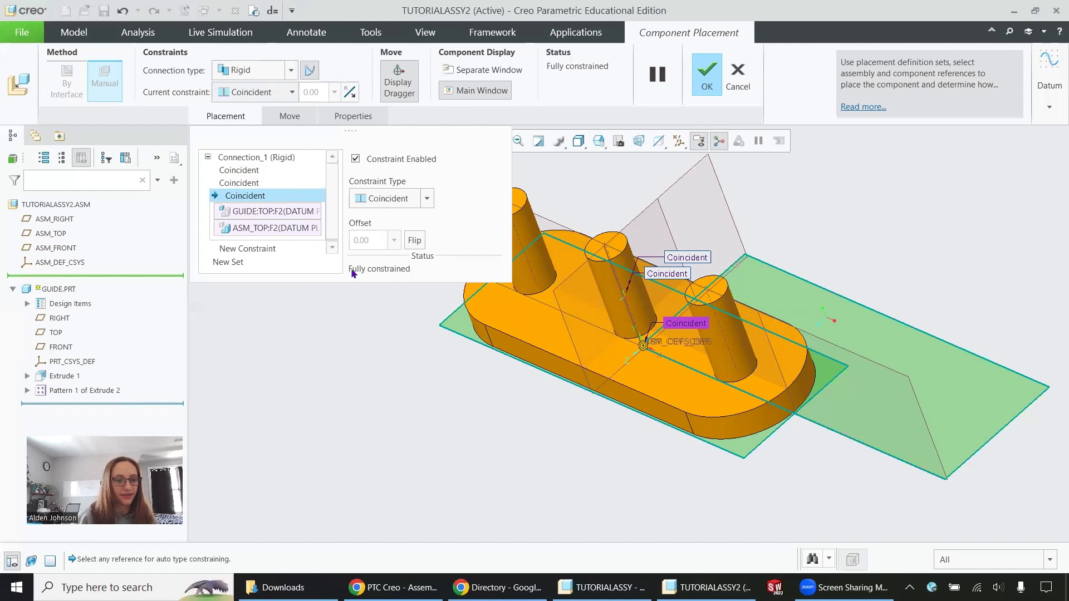
left_click(705, 75)
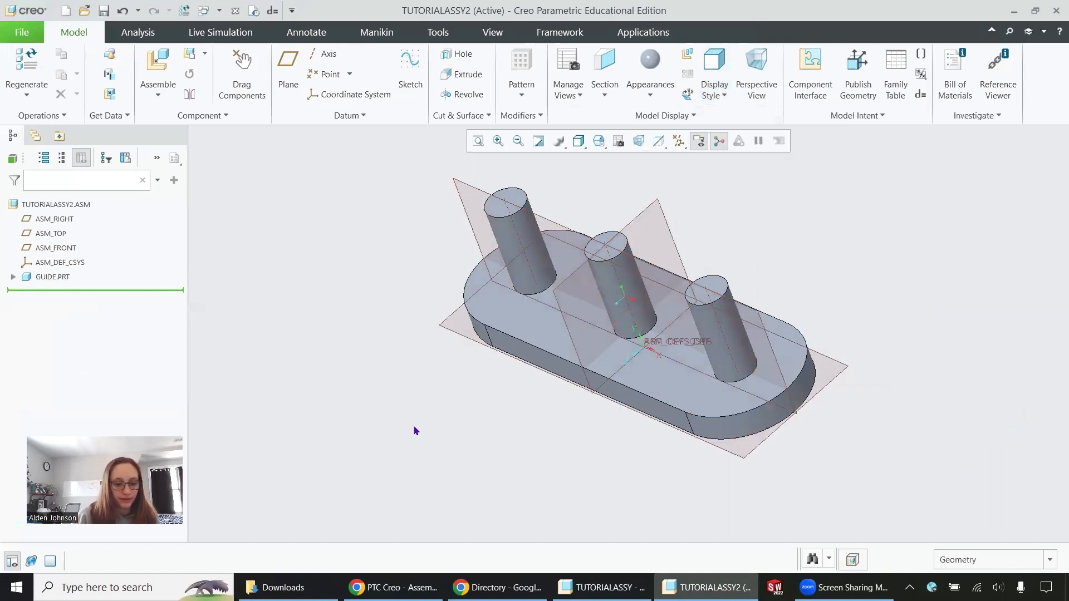
- Examine the finished tutorialAssy assembly for reference and the guide's three pegs in Pattern 1 of Extrude 2
left_click(606, 587)
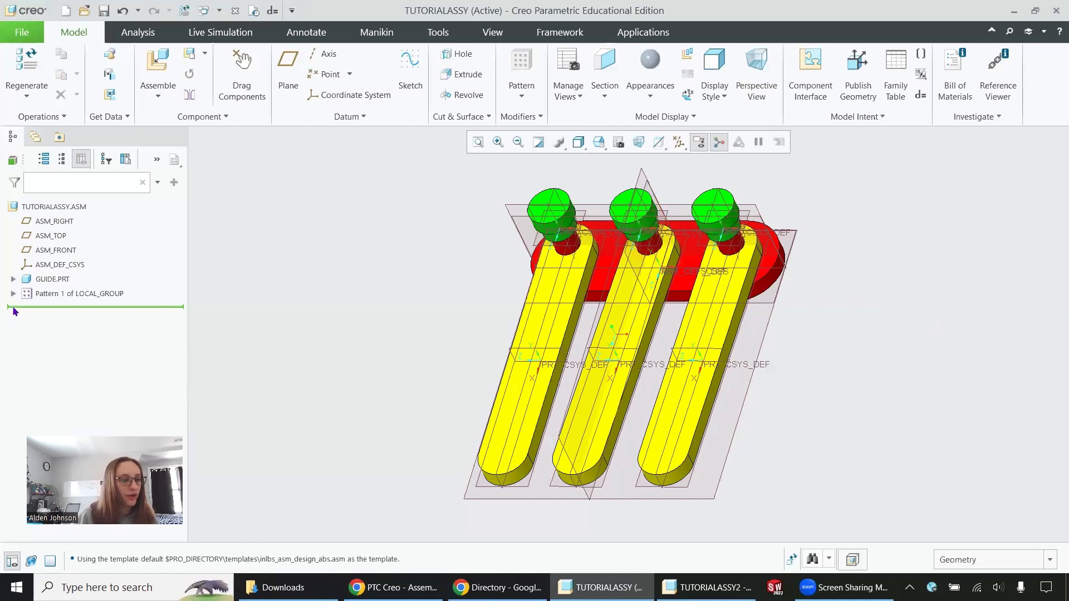
left_click(1014, 12)
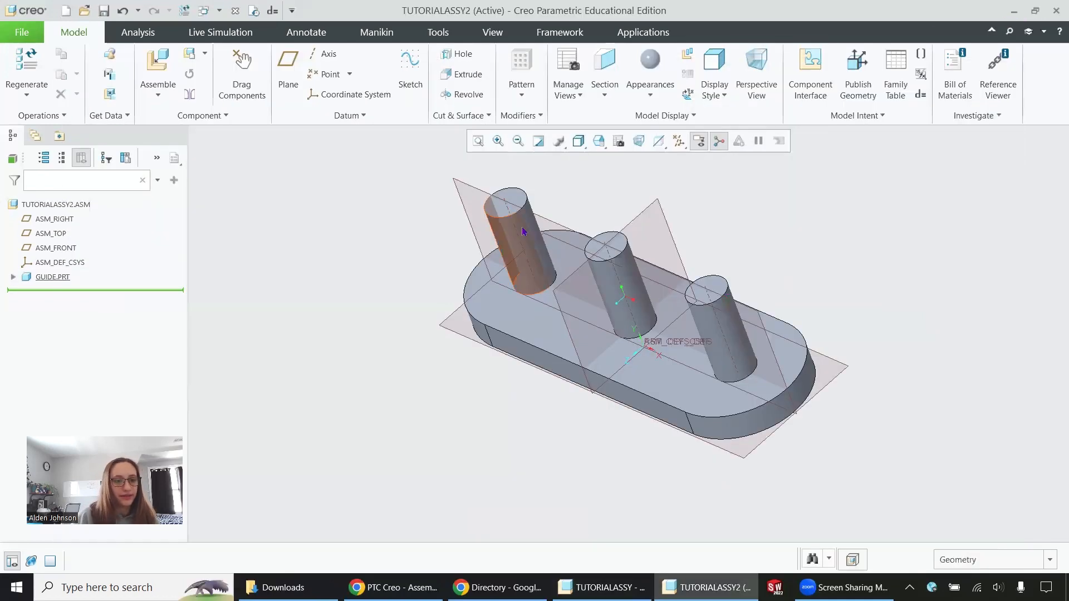
left_click(526, 228)
left_click(618, 278)
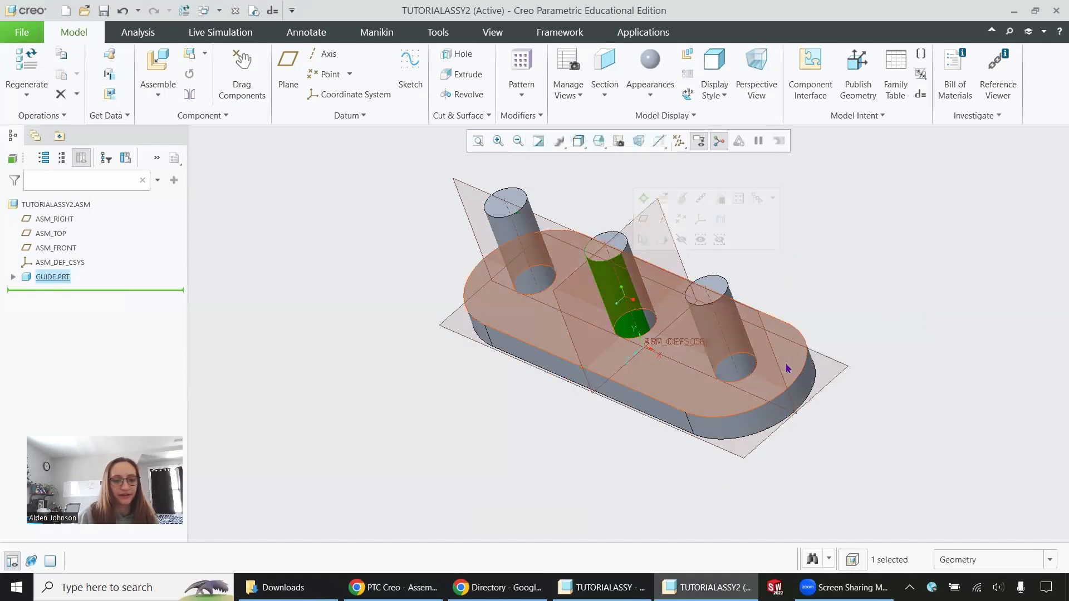
left_click(735, 339)
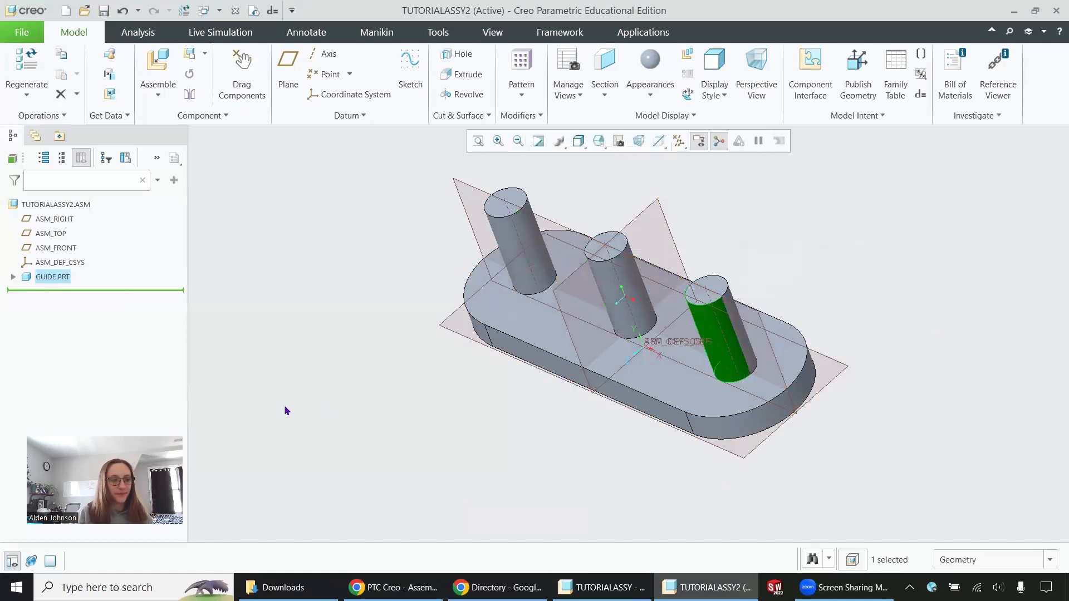
left_click(13, 277)
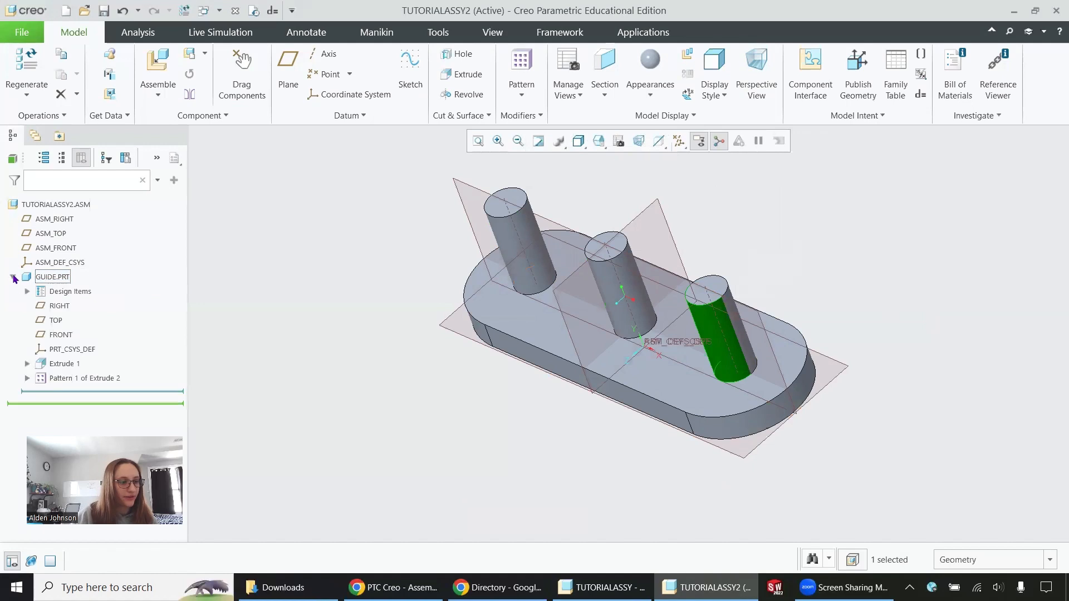
left_click(27, 378)
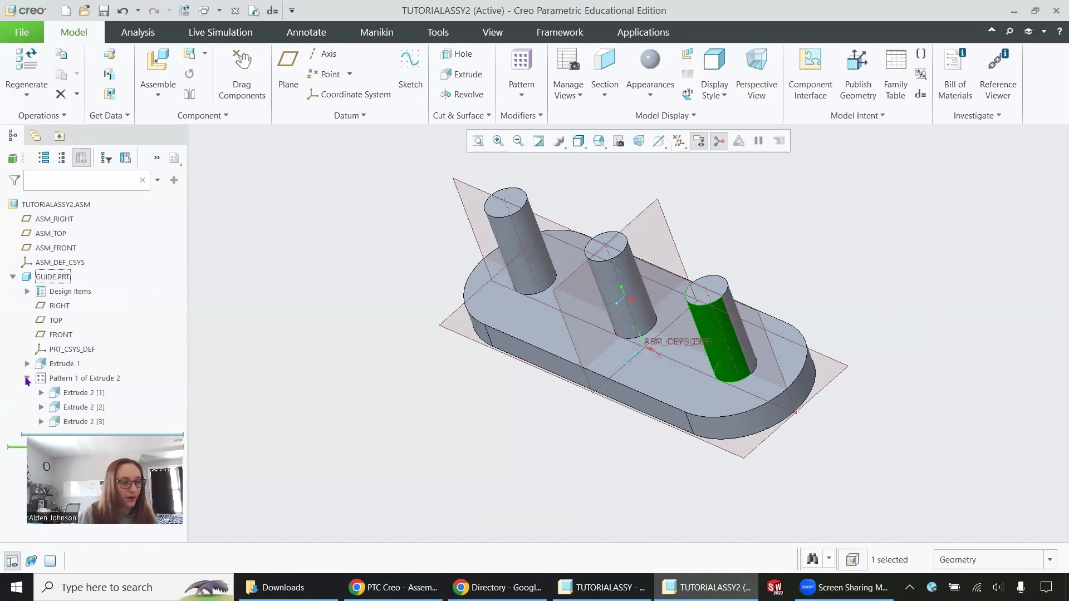
left_click(77, 394)
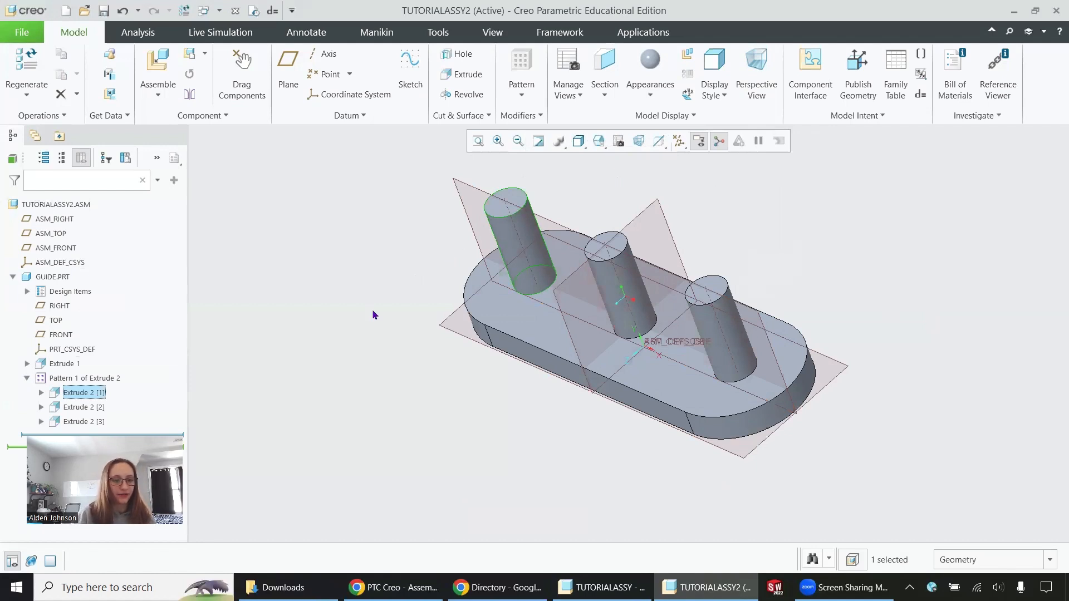
left_click(351, 342)
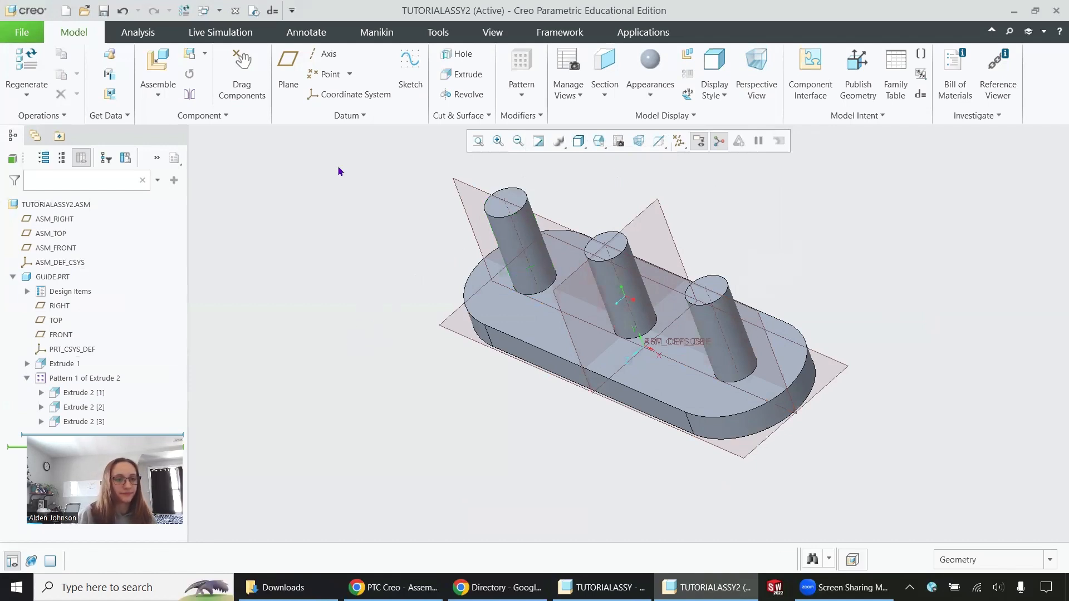
- Bring link.prt from the Tutorial Parts folder into the tutorialAssy2 assembly and set its connection type to Pin
left_click(156, 63)
left_click(386, 217)
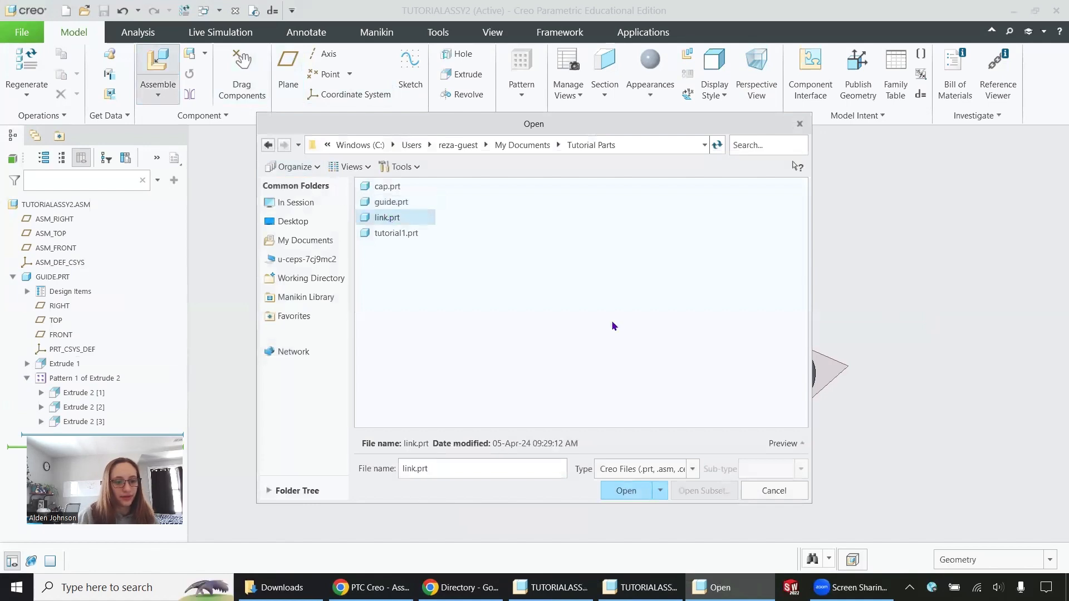
left_click(622, 490)
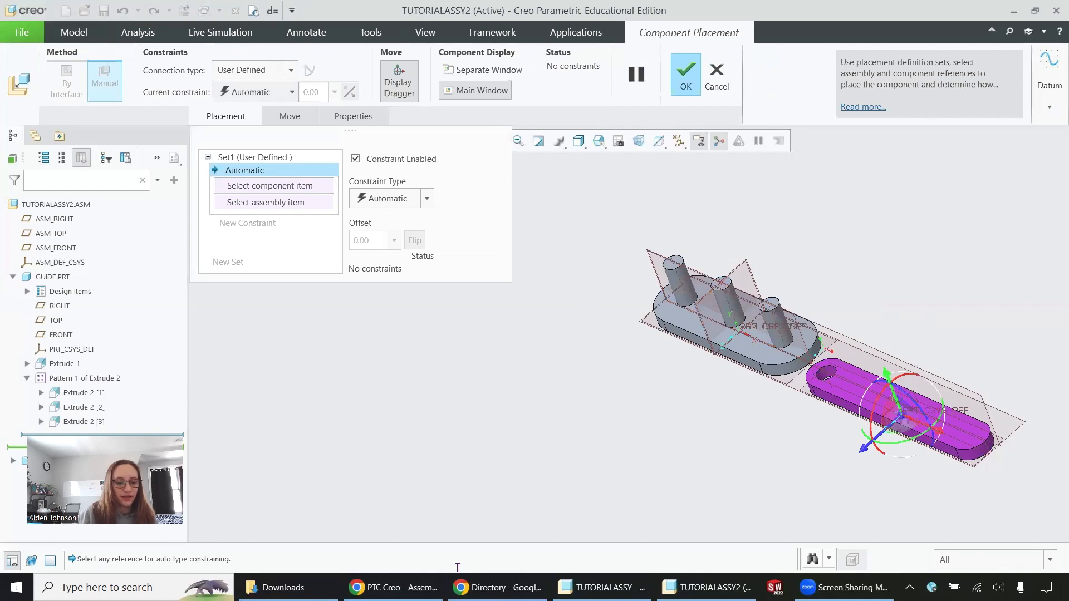
left_click(603, 582)
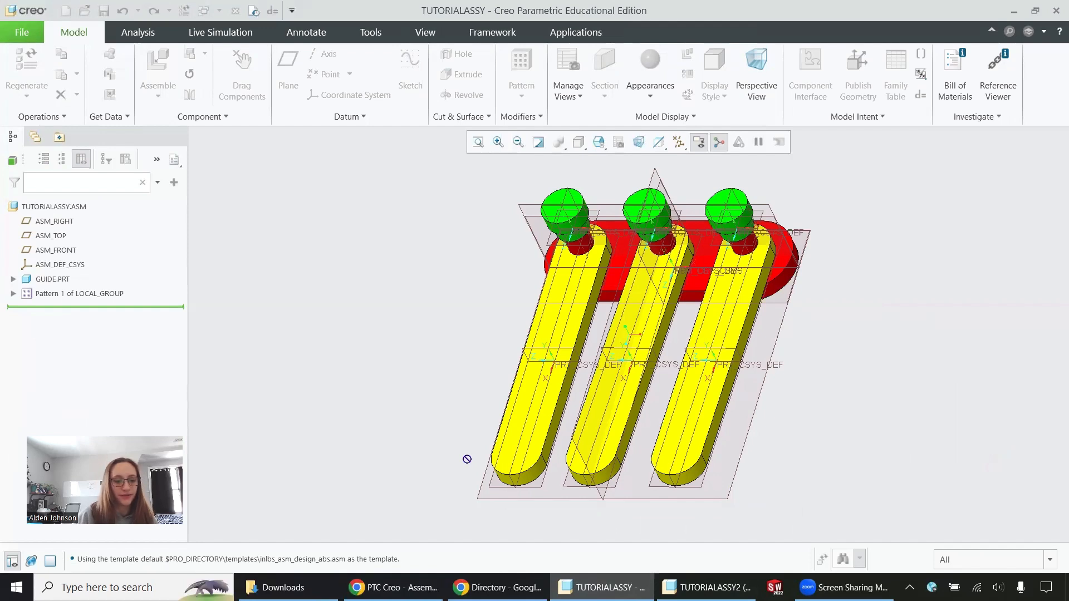
left_click(707, 585)
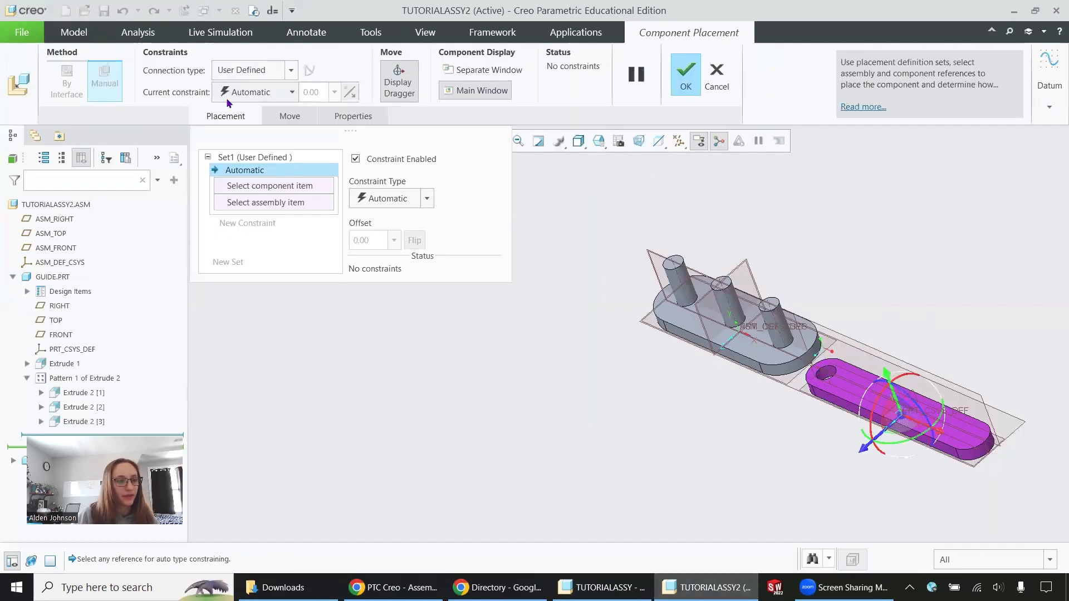
left_click(249, 71)
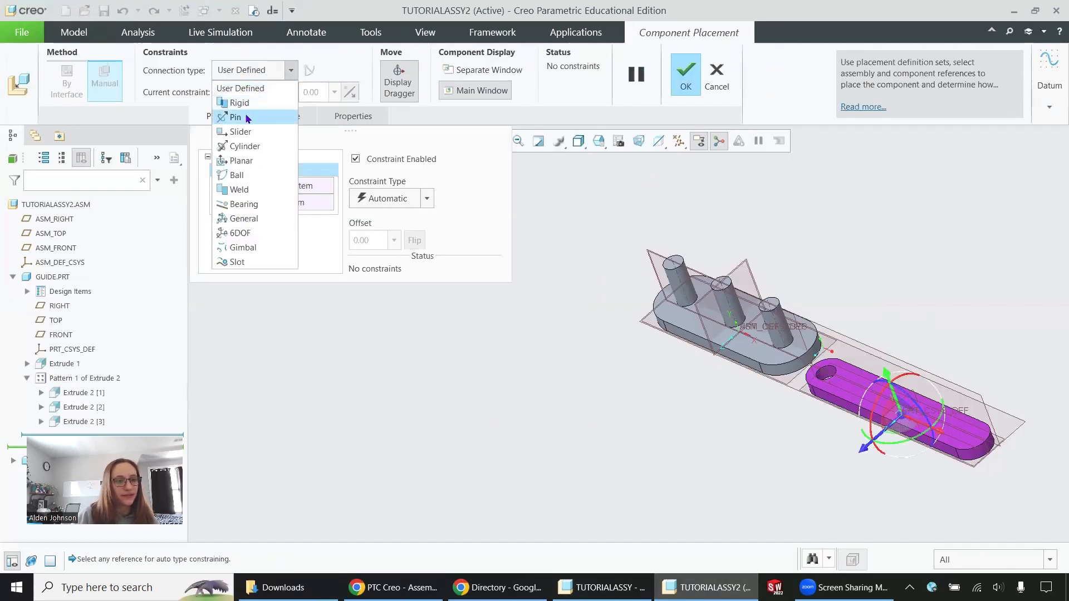
left_click(247, 118)
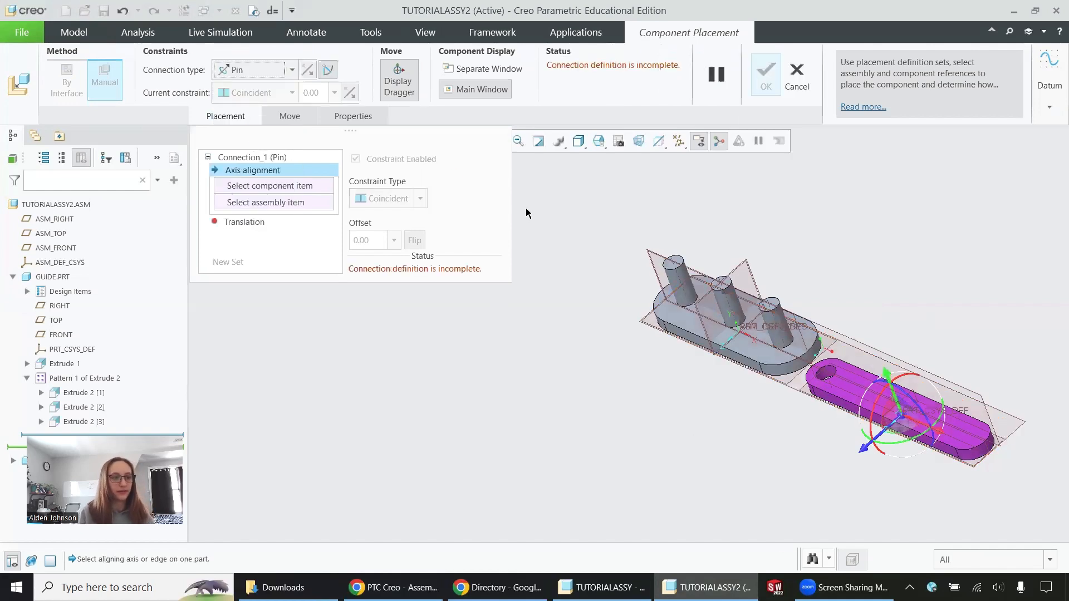
- Define the pin's axis alignment between the link's hole and the first peg of the guide's pattern
scroll(839, 368, "down", 5)
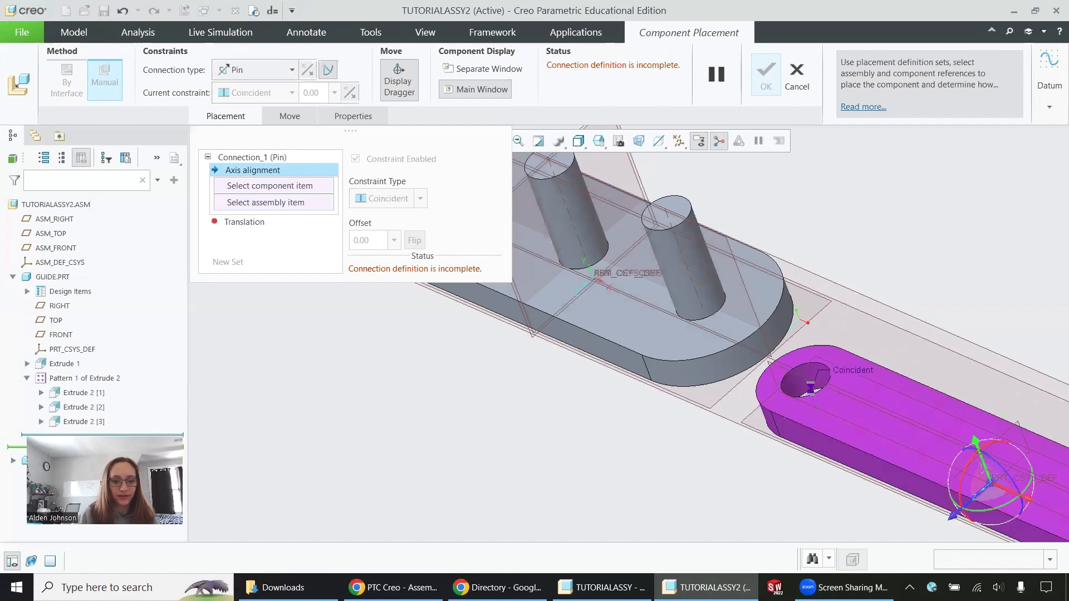
left_click(811, 393)
scroll(807, 390, "up", 4)
scroll(763, 319, "down", 3)
left_click(762, 305)
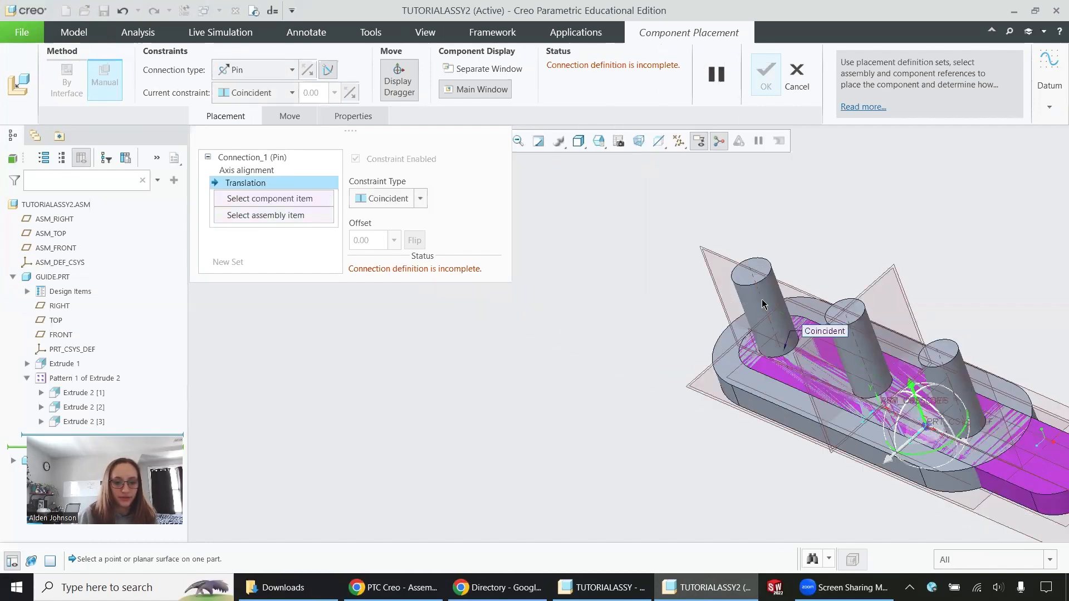
- Swing the link clear of the guide and set the pin's translation between the guide's upper face and the link's underside
middle_click_drag(512, 377, 827, 386)
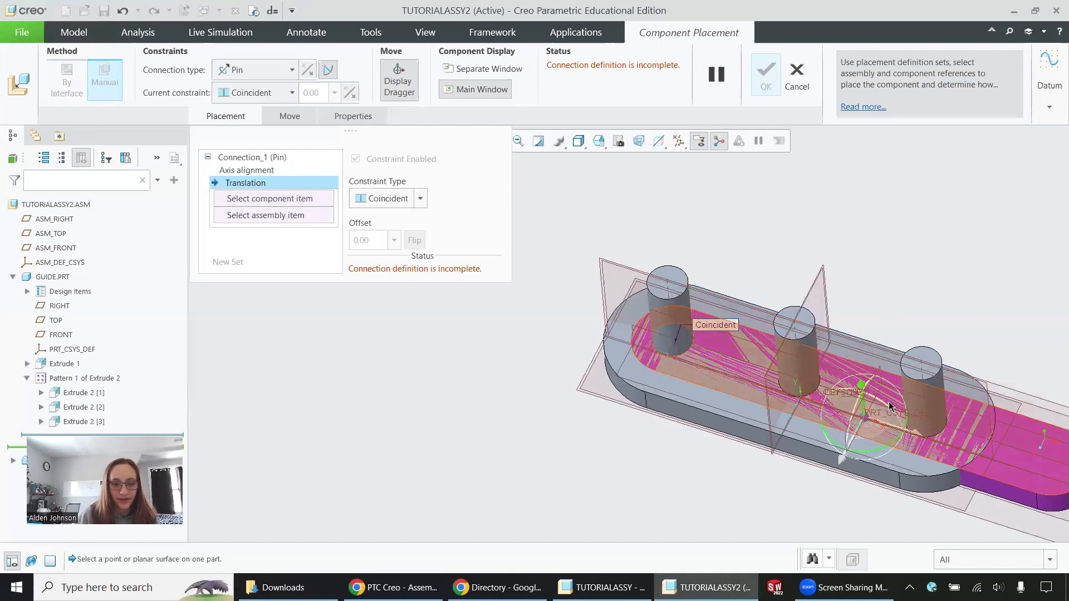
left_click_drag(862, 387, 690, 345)
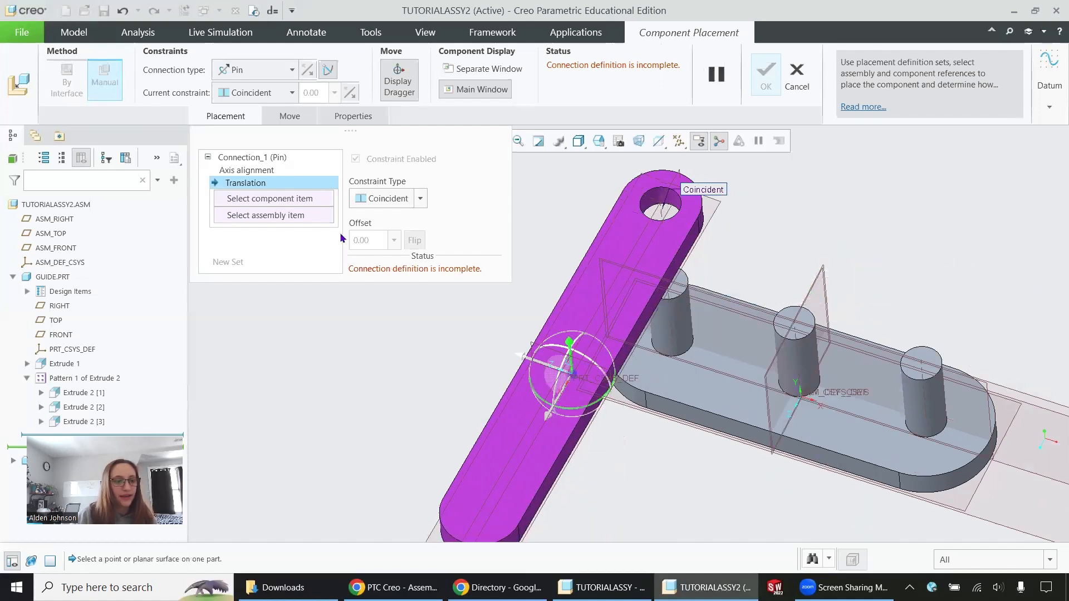
left_click(723, 386)
middle_click_drag(725, 403, 654, 253)
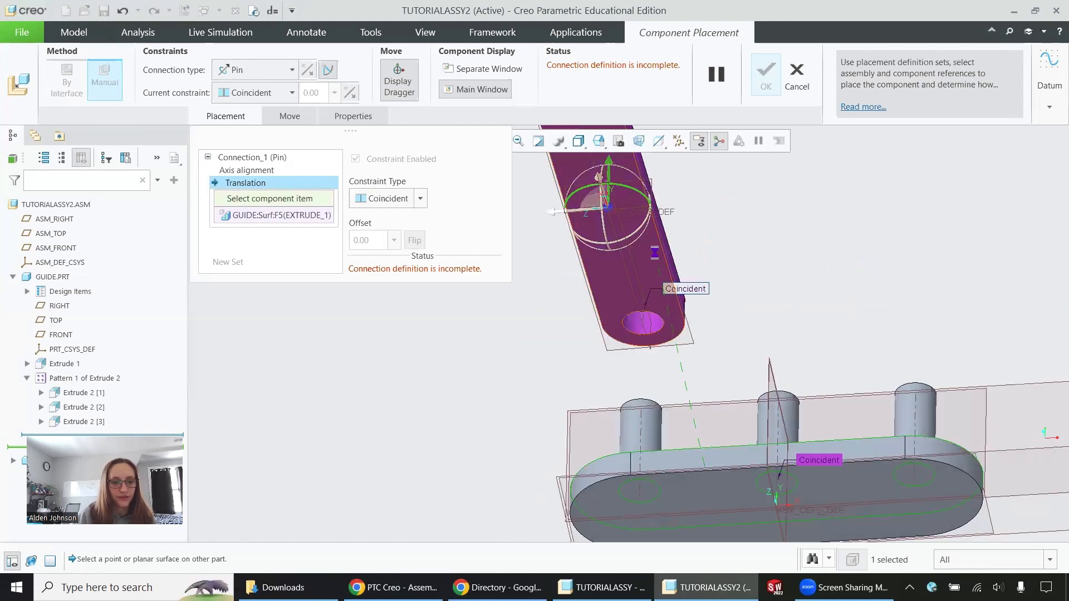
left_click(654, 254)
- Define the pin's rotation axis using the link's FRONT datum plane and ASM_RIGHT as zero references
middle_click_drag(794, 250, 787, 321)
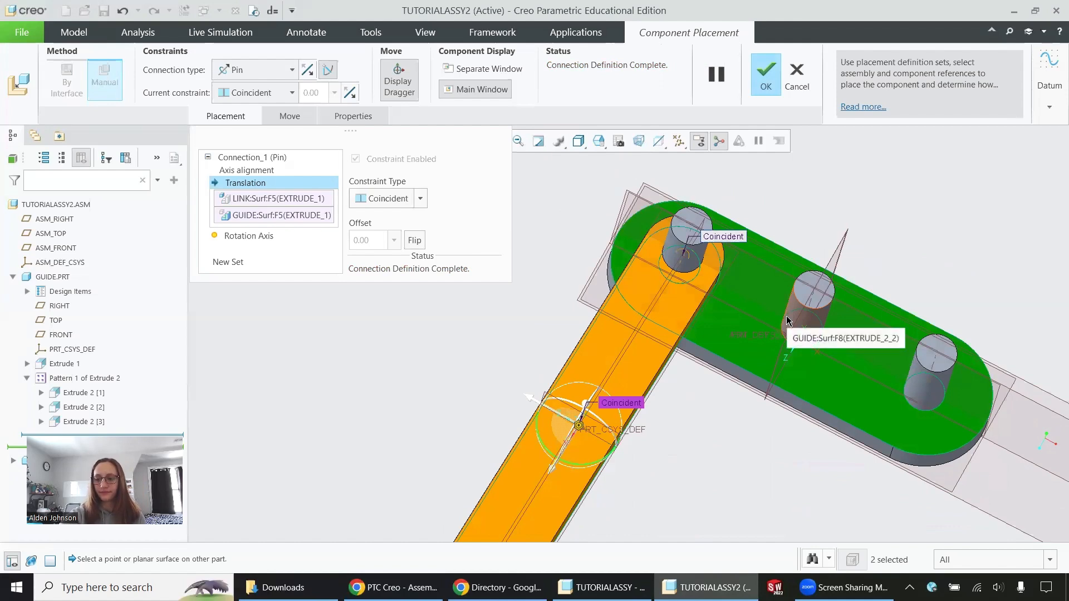
scroll(612, 436, "down", 3)
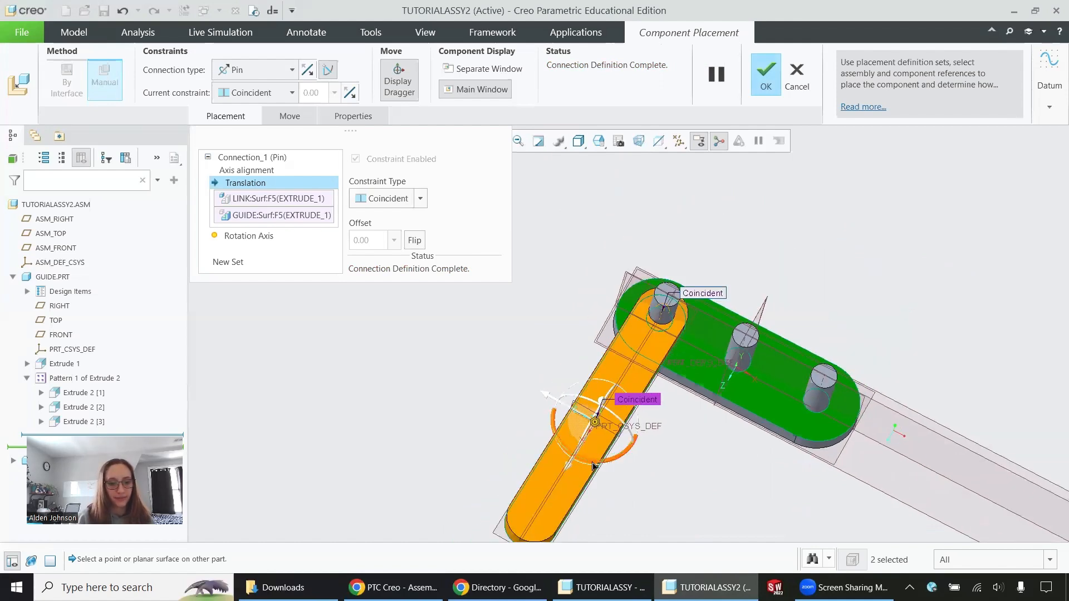
left_click_drag(599, 464, 585, 460)
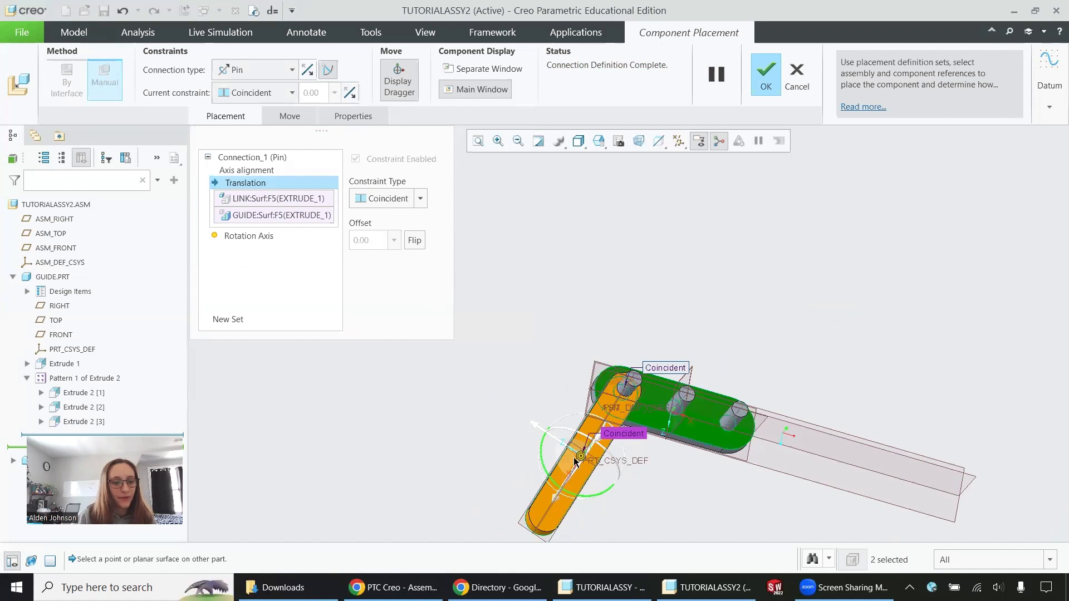
left_click(250, 236)
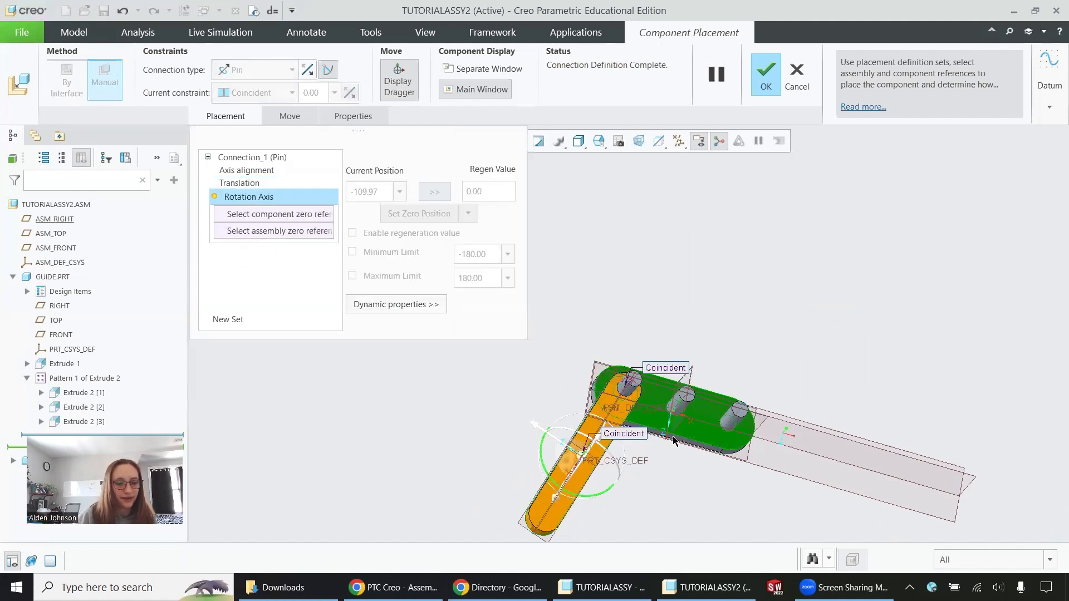
middle_click_drag(673, 436, 668, 404)
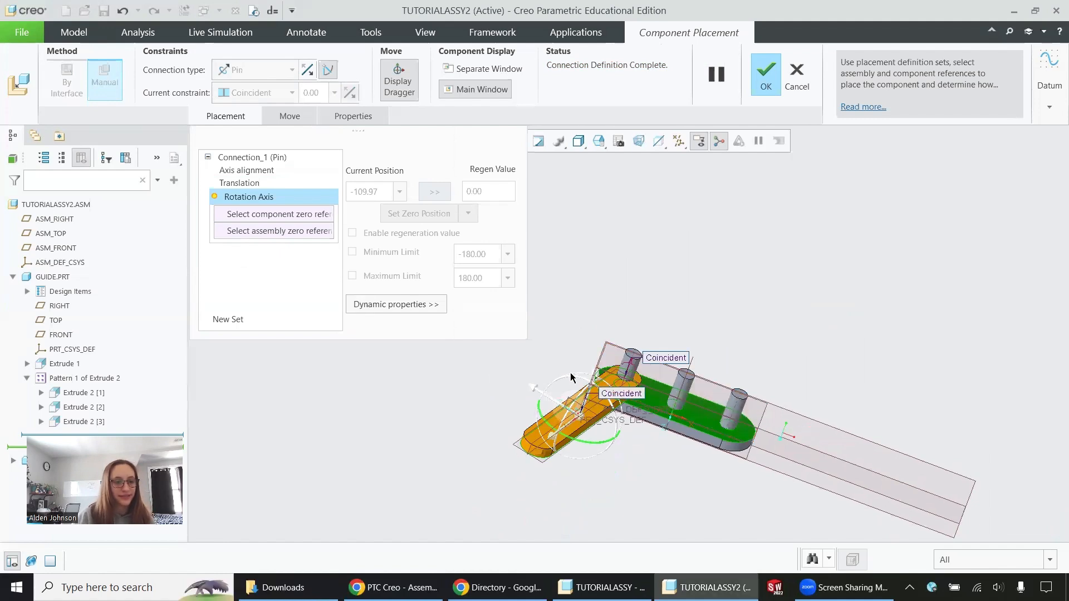
scroll(660, 459, "up", 3)
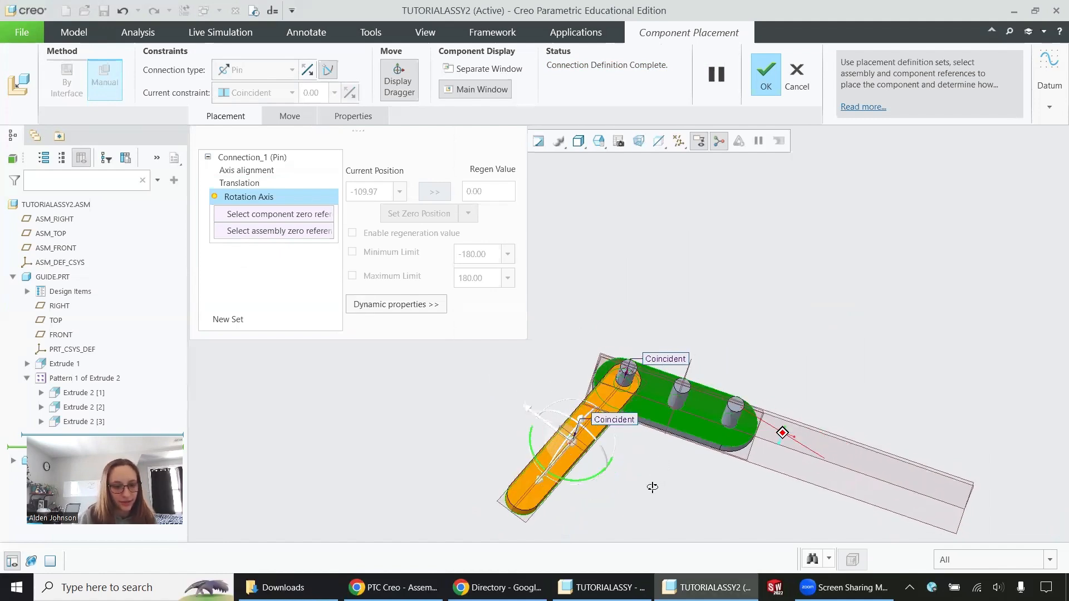
scroll(599, 440, "up", 2)
left_click(562, 369)
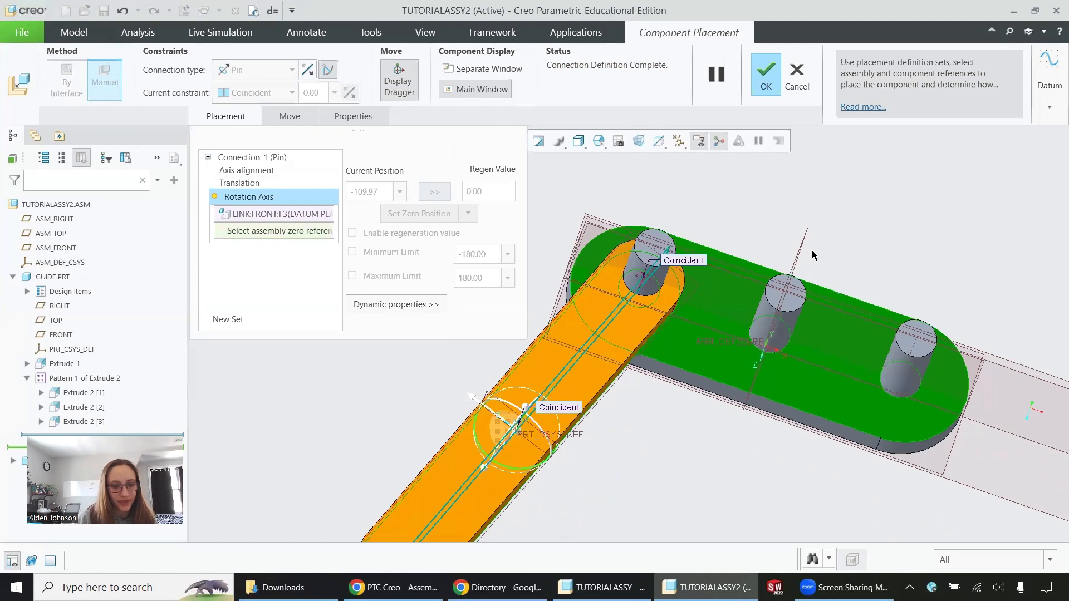
left_click(804, 251)
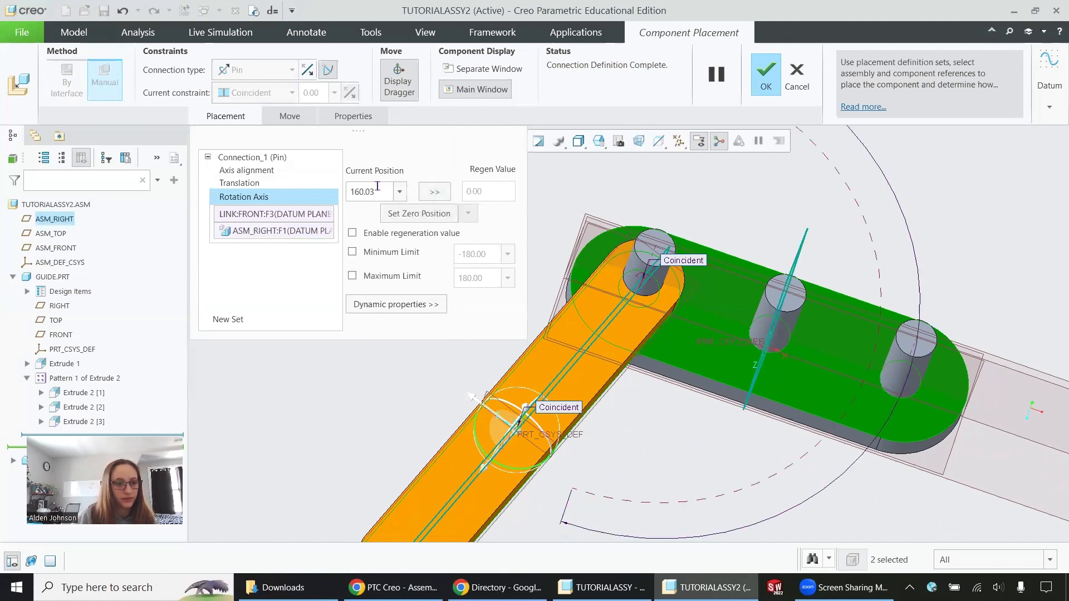
- Set the link's current rotation position to 180 and make that orientation the zero position
left_click_drag(381, 189, 345, 193)
type("1")
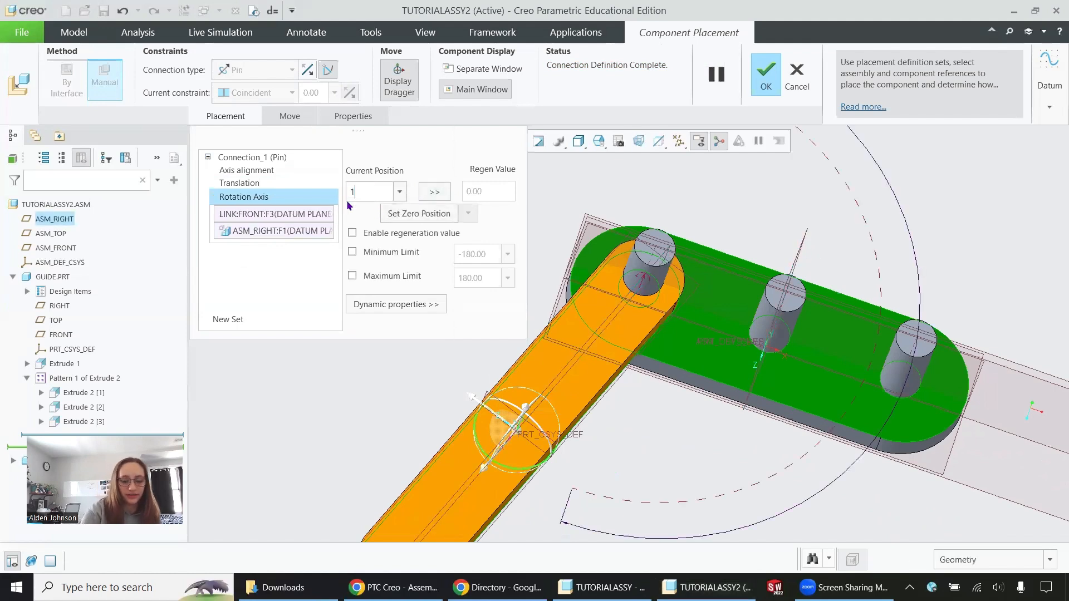
type("80")
key("Return")
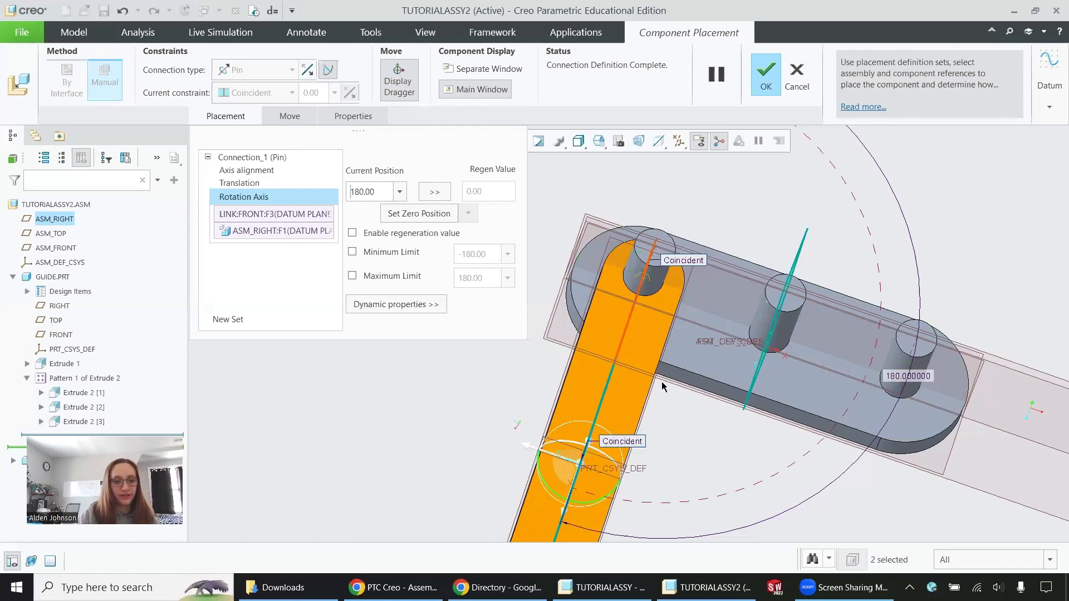
scroll(692, 214, "down", 4)
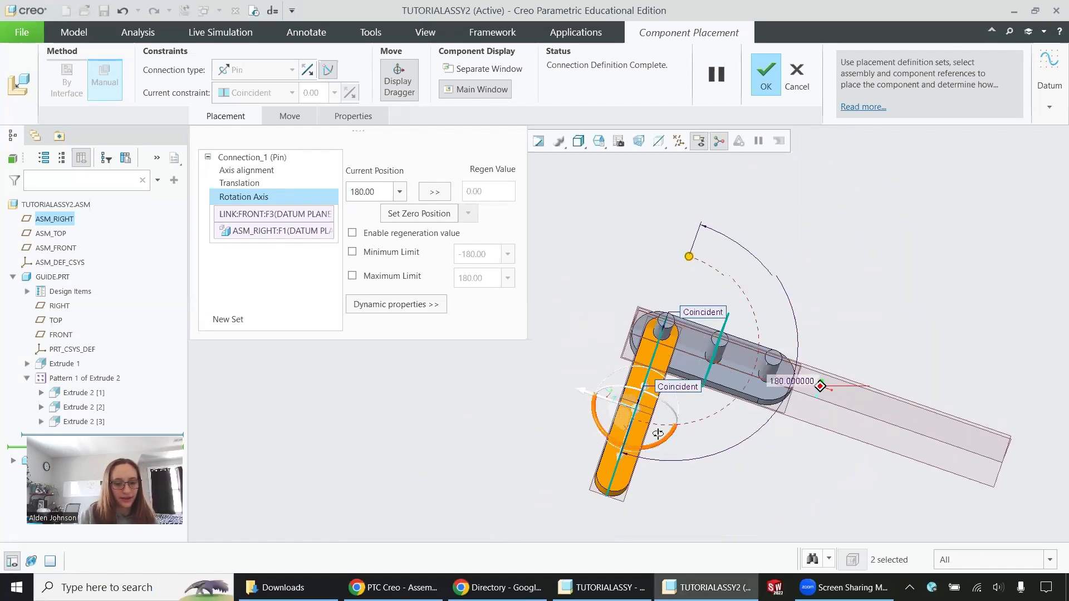
middle_click_drag(629, 432, 624, 405)
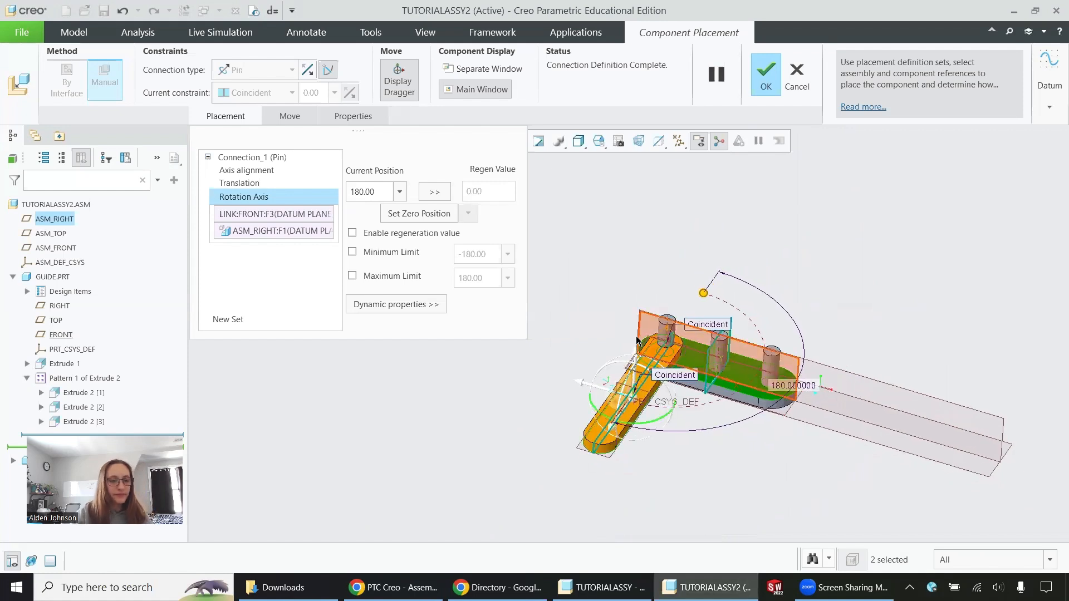
left_click(431, 216)
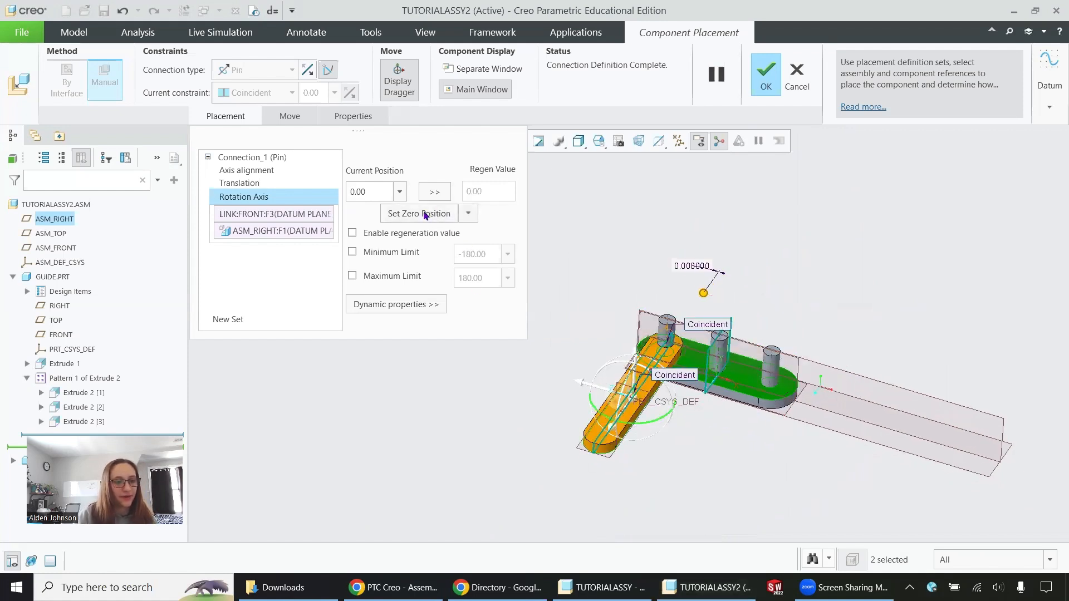
- Limit the link's rotation to a minimum of -45 and a maximum of 45, and accept the placement
left_click(352, 252)
left_click(352, 275)
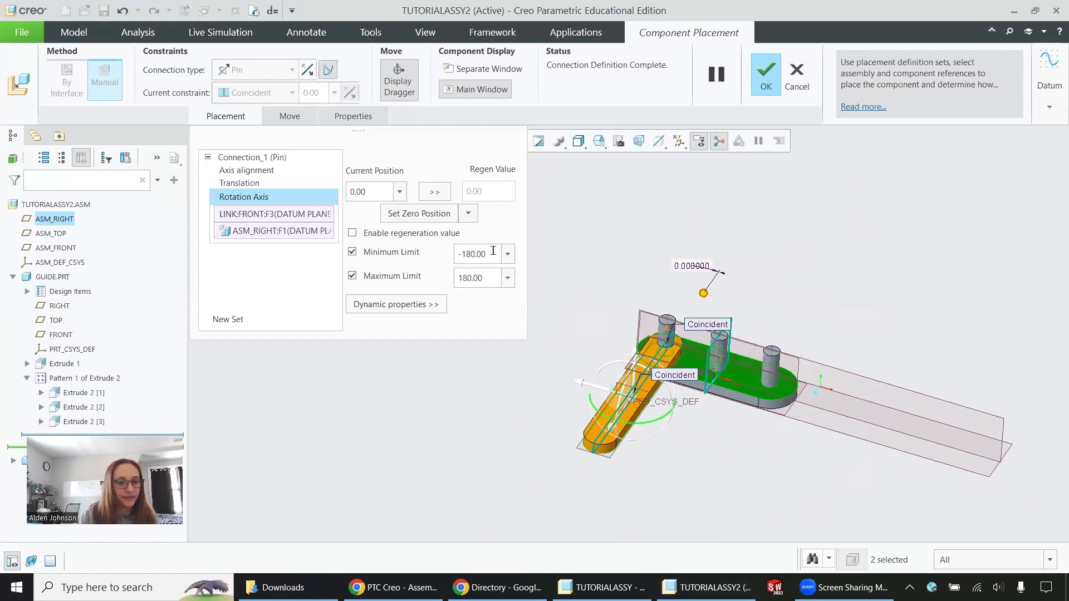
left_click_drag(493, 251, 423, 256)
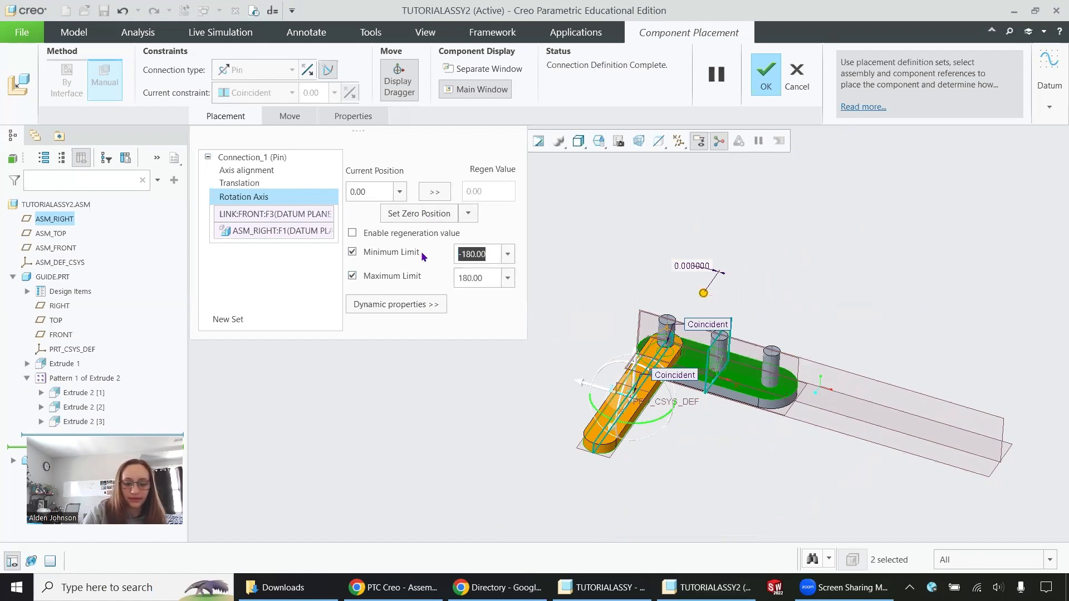
type("-45")
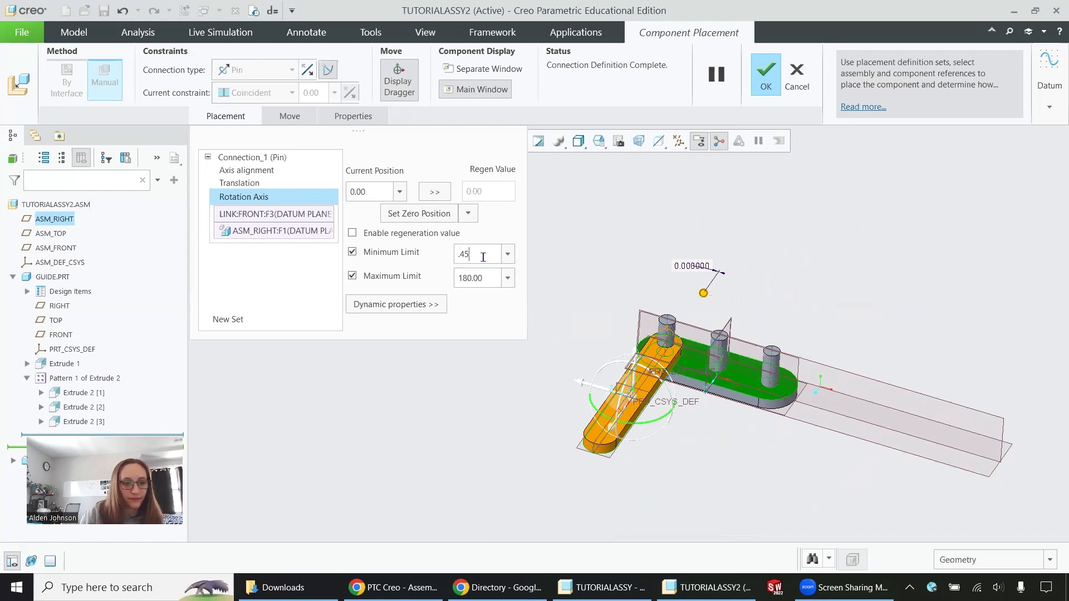
left_click_drag(482, 257, 427, 257)
type("-4")
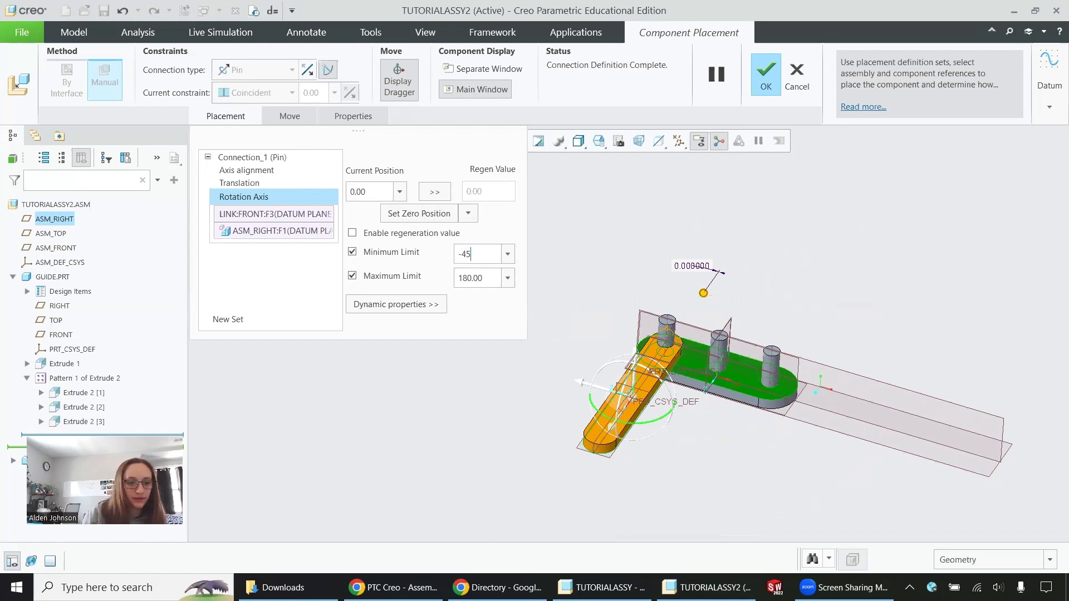
left_click_drag(483, 277, 417, 280)
type("45")
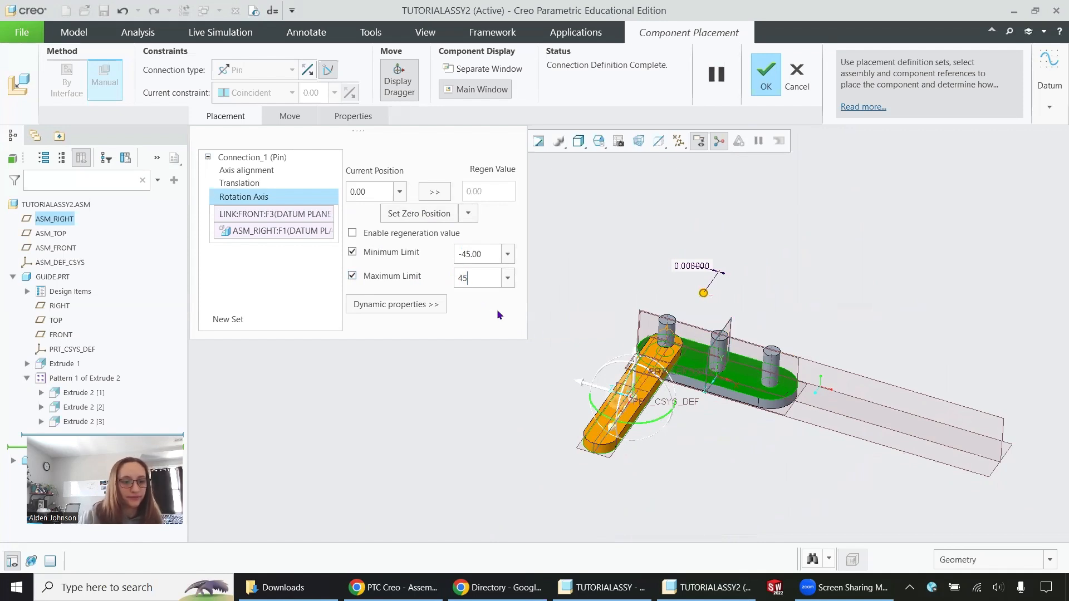
middle_click(548, 331)
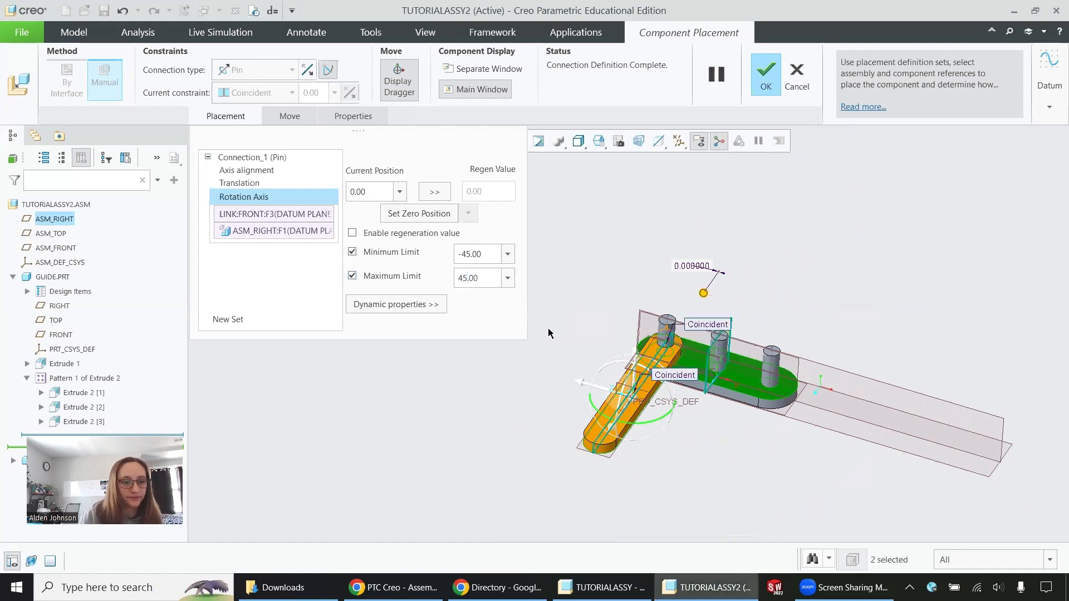
- Use Drag Components to swing the link about the first peg within its limits, leaving it angled away from the guide
left_click(241, 65)
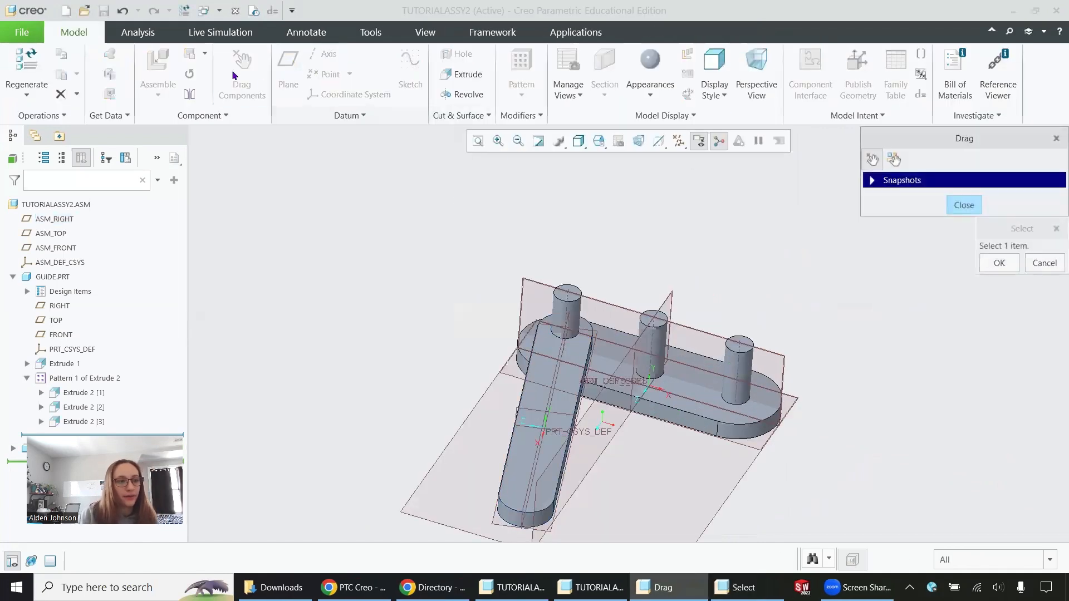
scroll(734, 186, "down", 2)
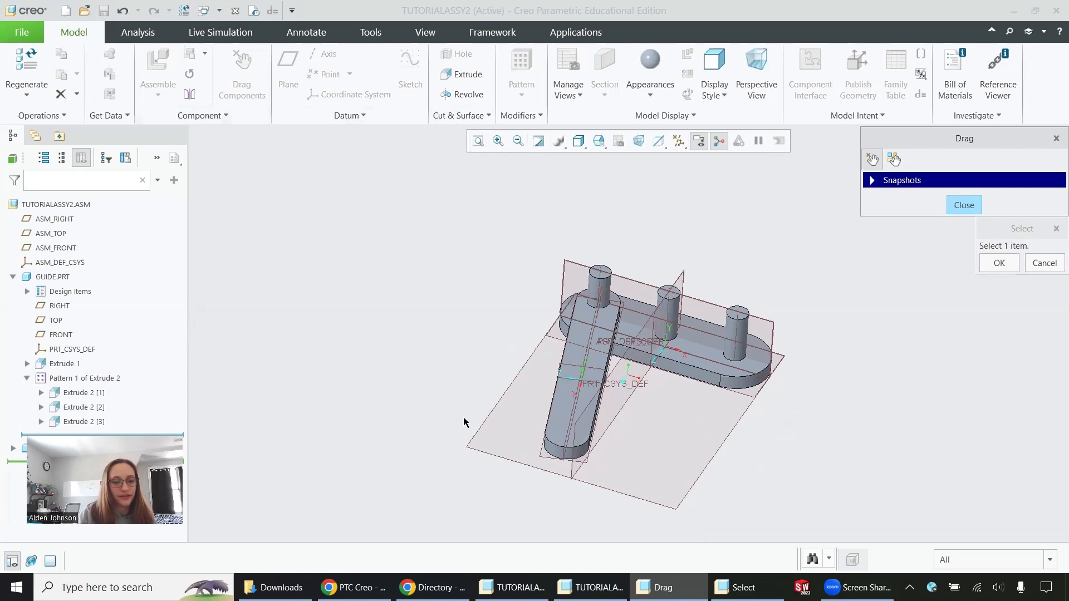
left_click(548, 432)
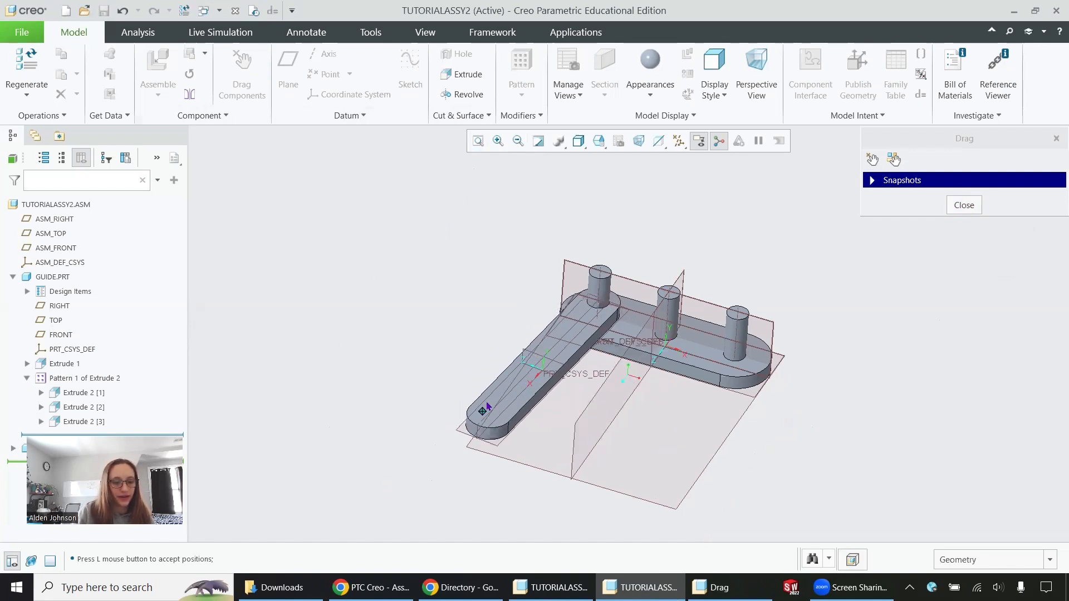
left_click(487, 406)
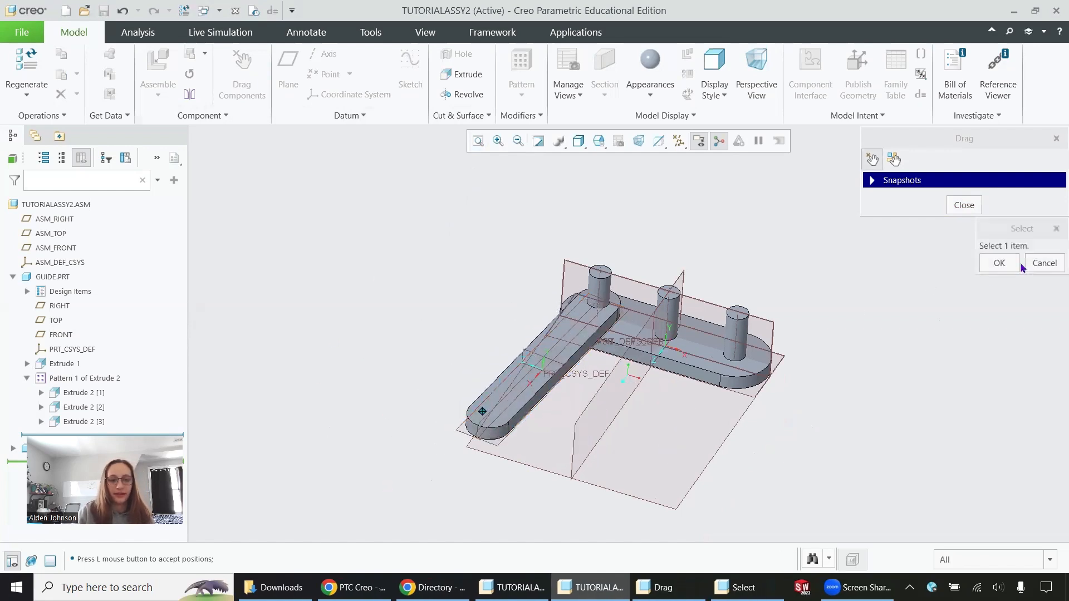
left_click(1001, 265)
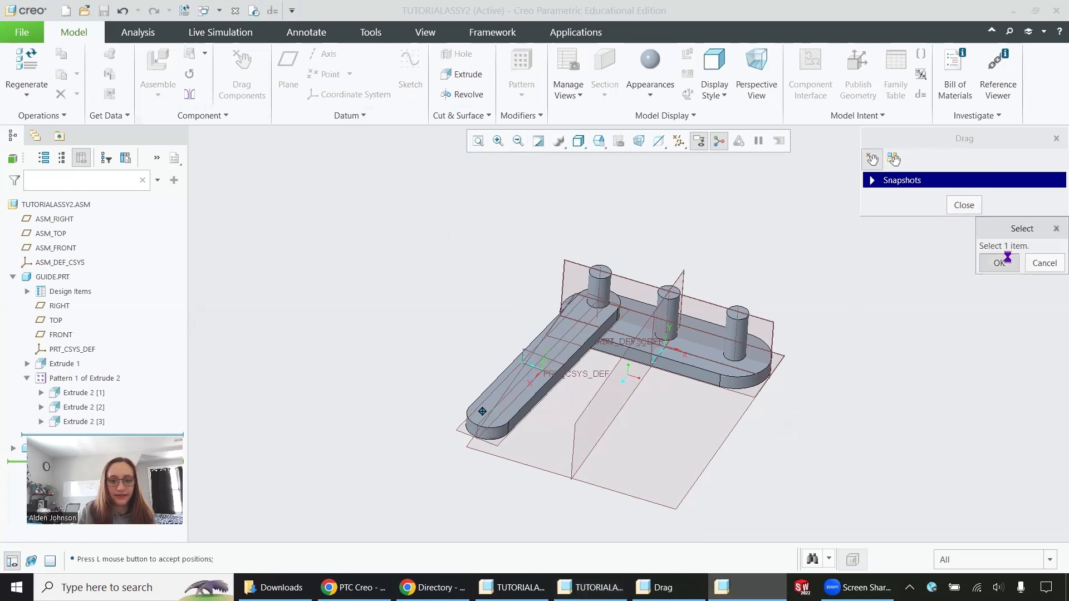
left_click(978, 207)
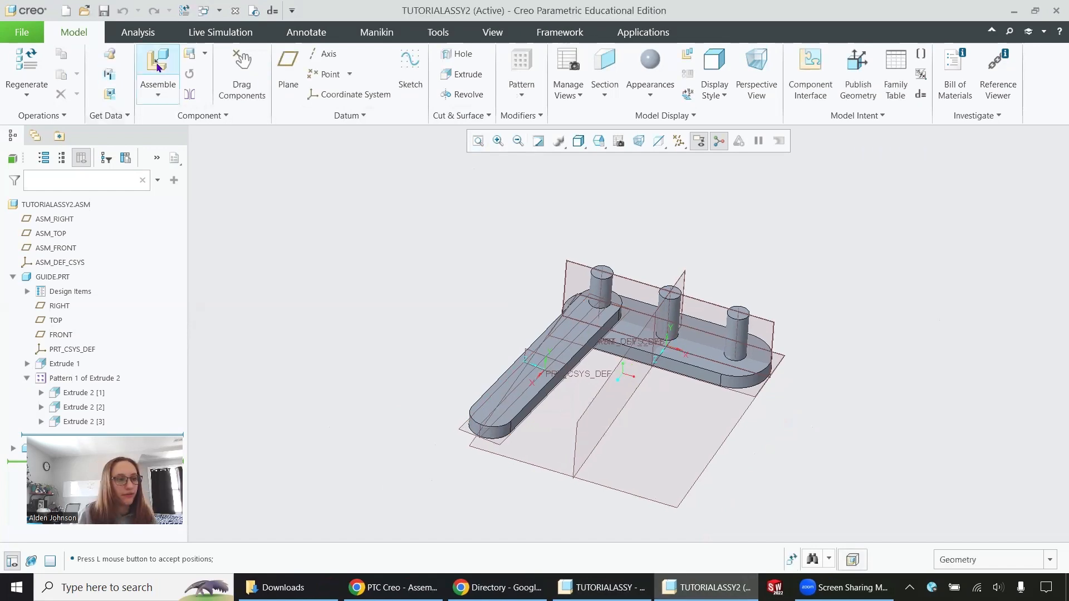
- Bring cap.prt from the Tutorial Parts folder into the assembly and set its connection type to Rigid
left_click(161, 68)
left_click(392, 190)
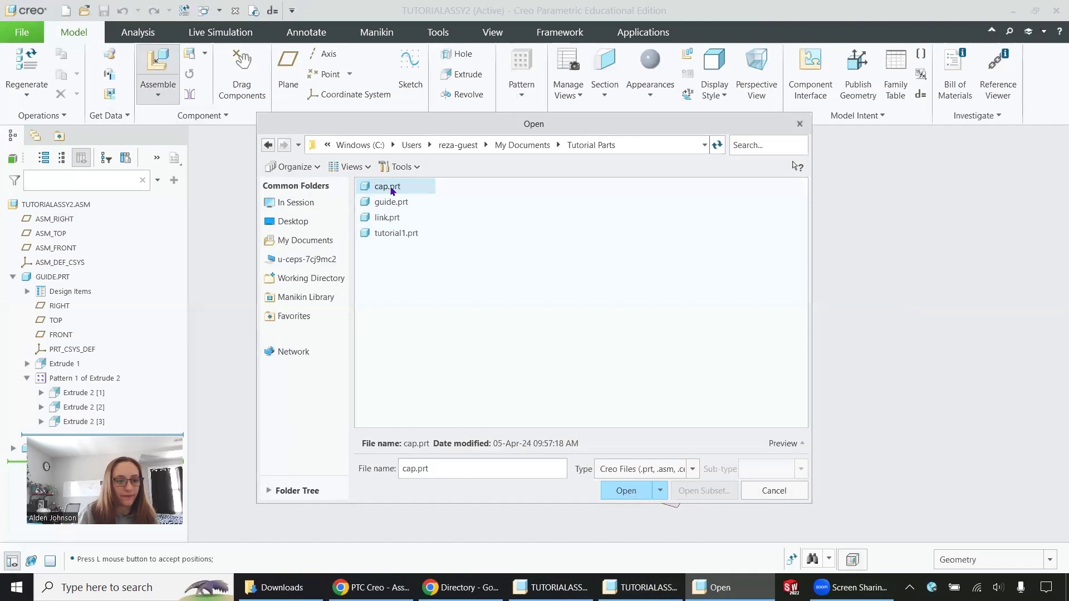
left_click(626, 490)
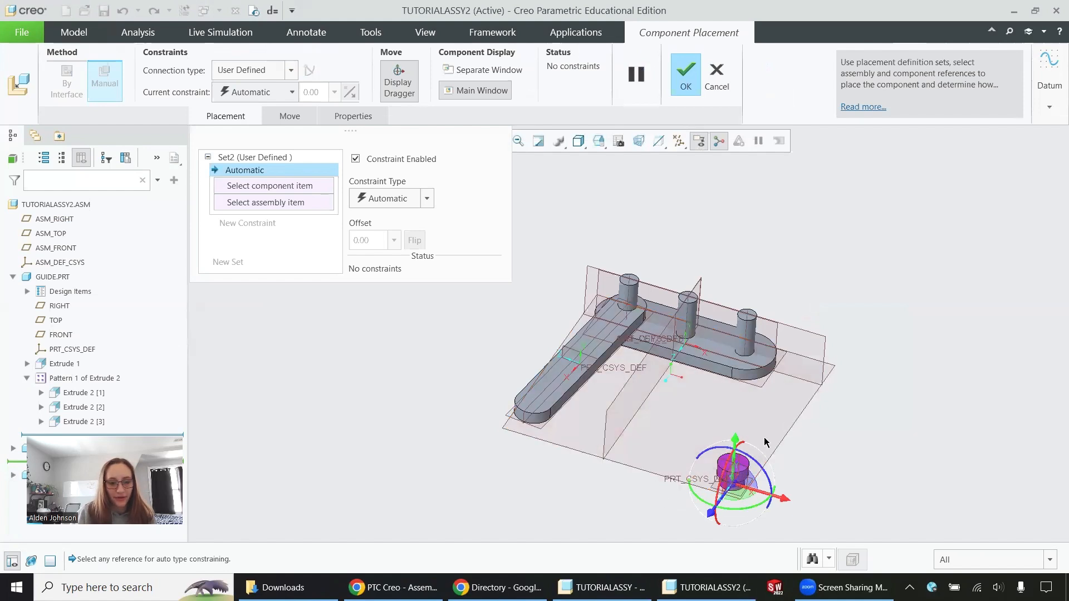
left_click(237, 75)
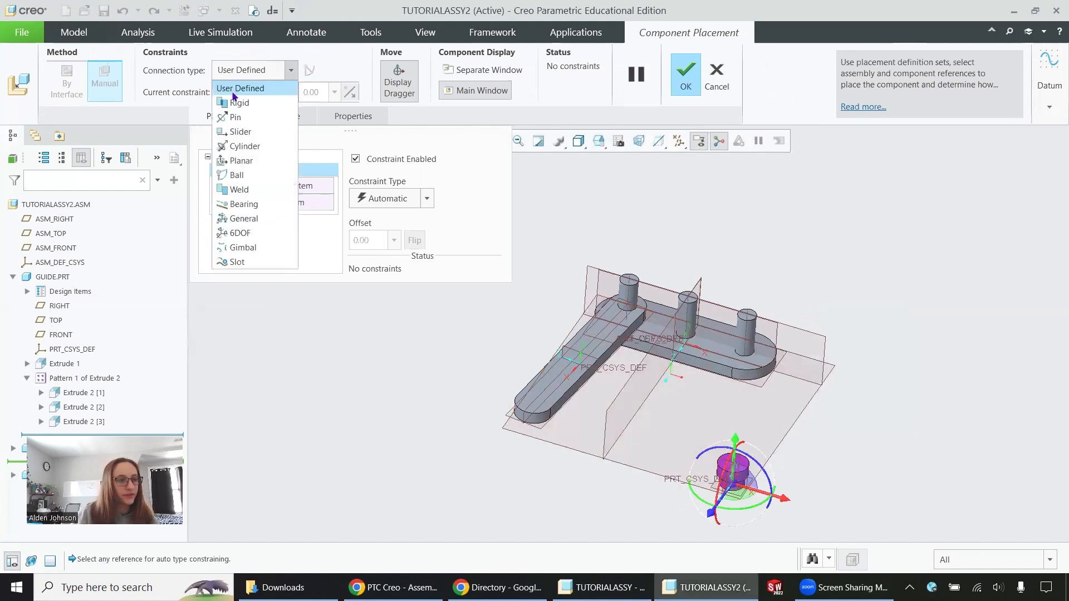
left_click(237, 103)
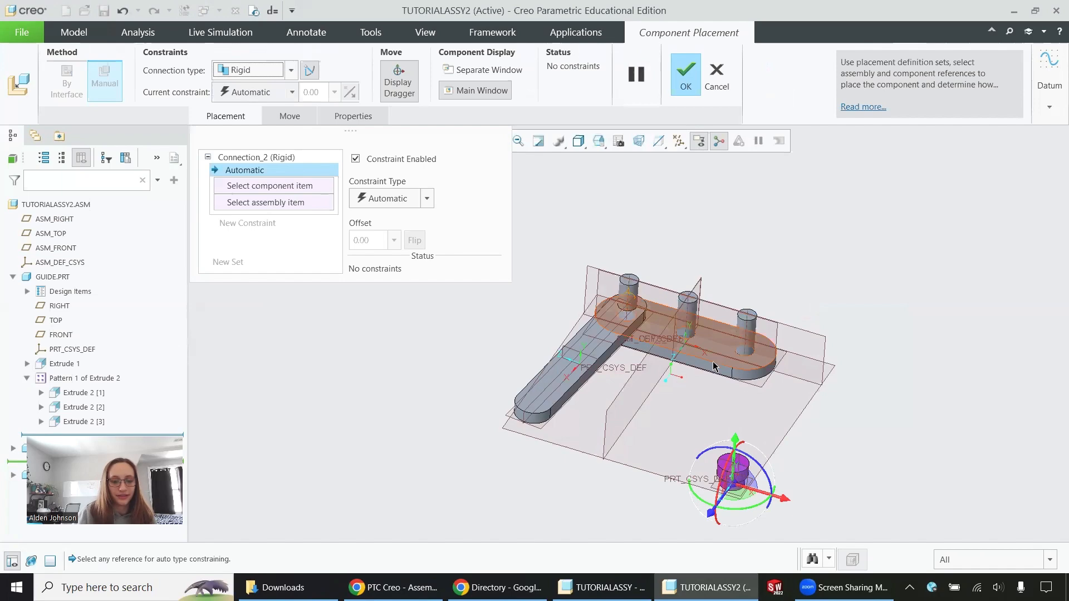
- Constrain the cap's center axis to the axis of the guide's first peg as Coincident
scroll(743, 446, "down", 2)
scroll(743, 447, "up", 6)
scroll(745, 447, "down", 2)
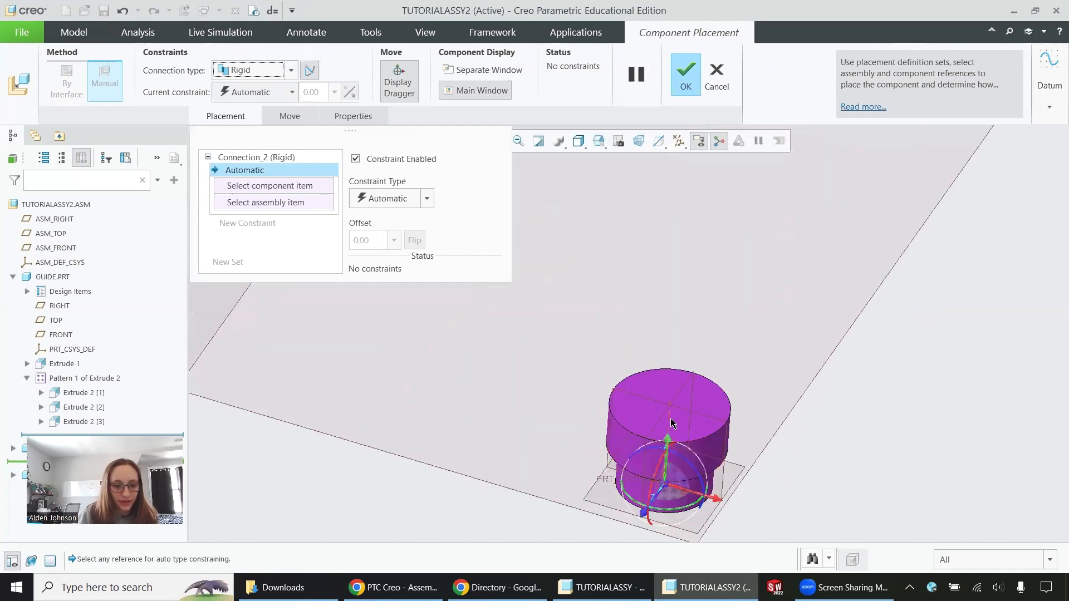
left_click(682, 426)
scroll(818, 426, "up", 5)
scroll(649, 209, "up", 3)
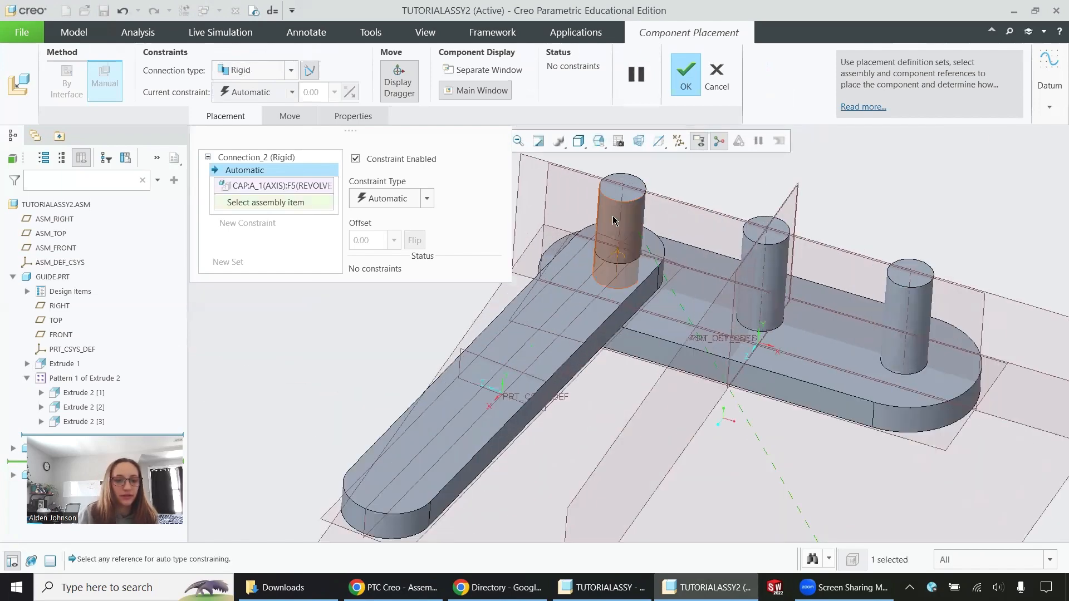
left_click(617, 221)
left_click(427, 199)
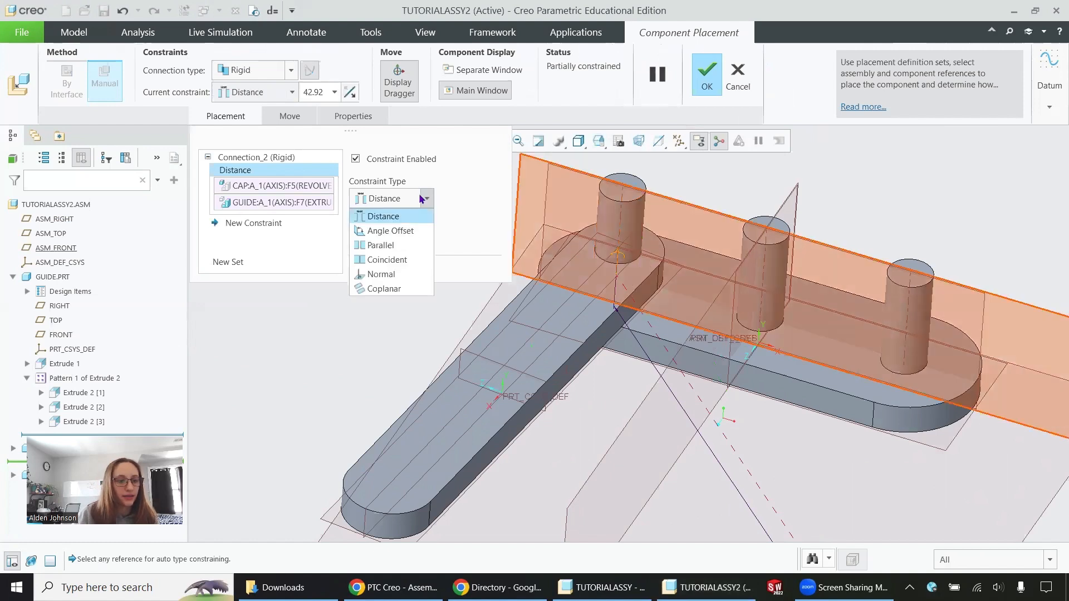
left_click(384, 259)
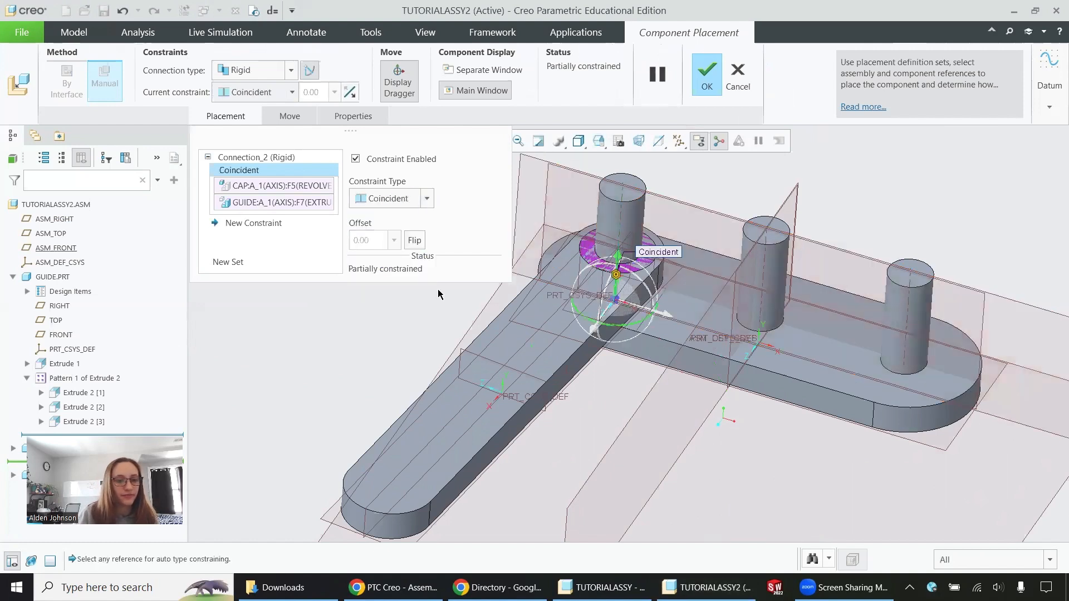
- Move the cap clear of the first peg and constrain its hole's inner end face to the peg's top face as Coincident
left_click_drag(618, 257, 652, 113)
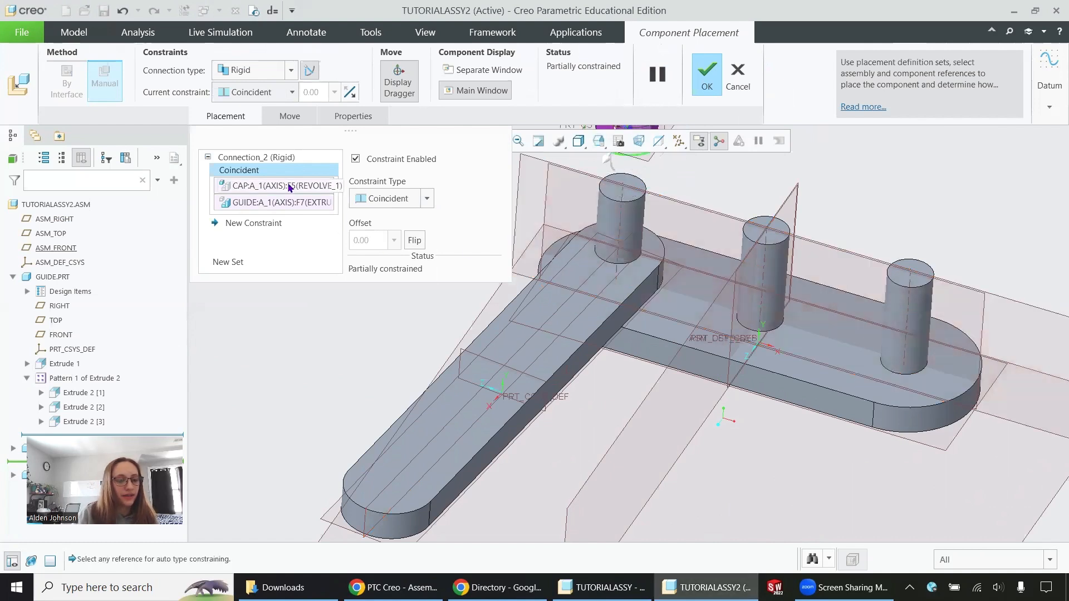
left_click(266, 222)
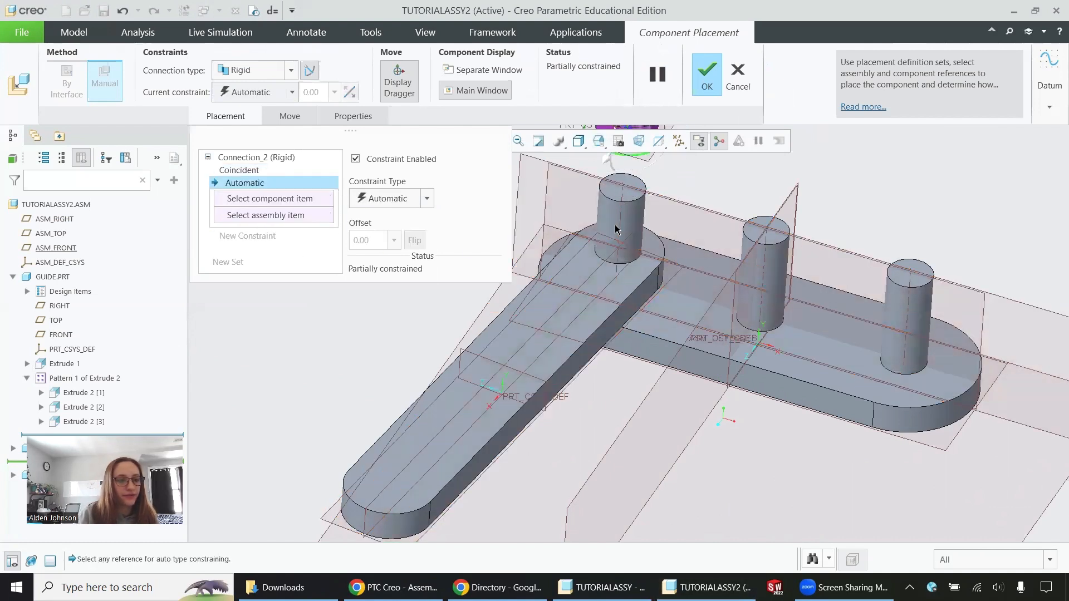
left_click(631, 183)
scroll(723, 414, "up", 5)
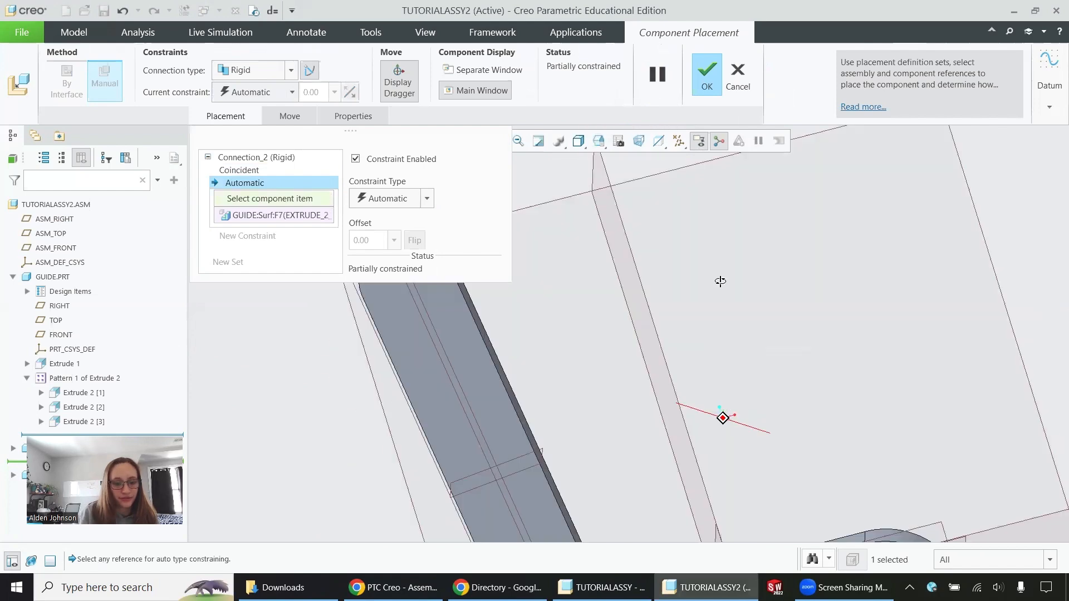
scroll(731, 281, "down", 5)
scroll(696, 384, "up", 6)
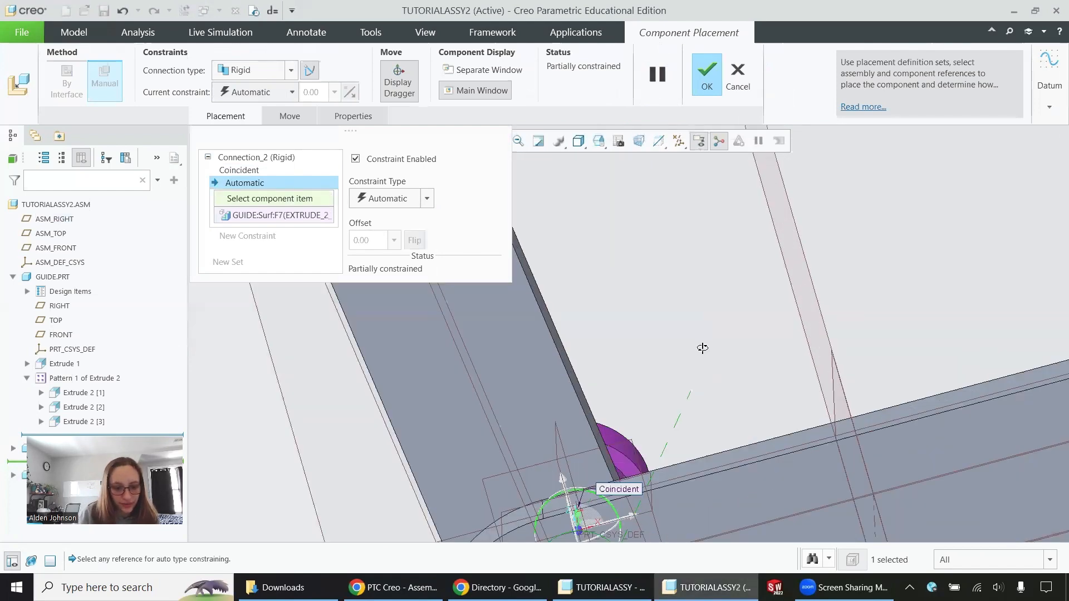
middle_click_drag(696, 363, 689, 308)
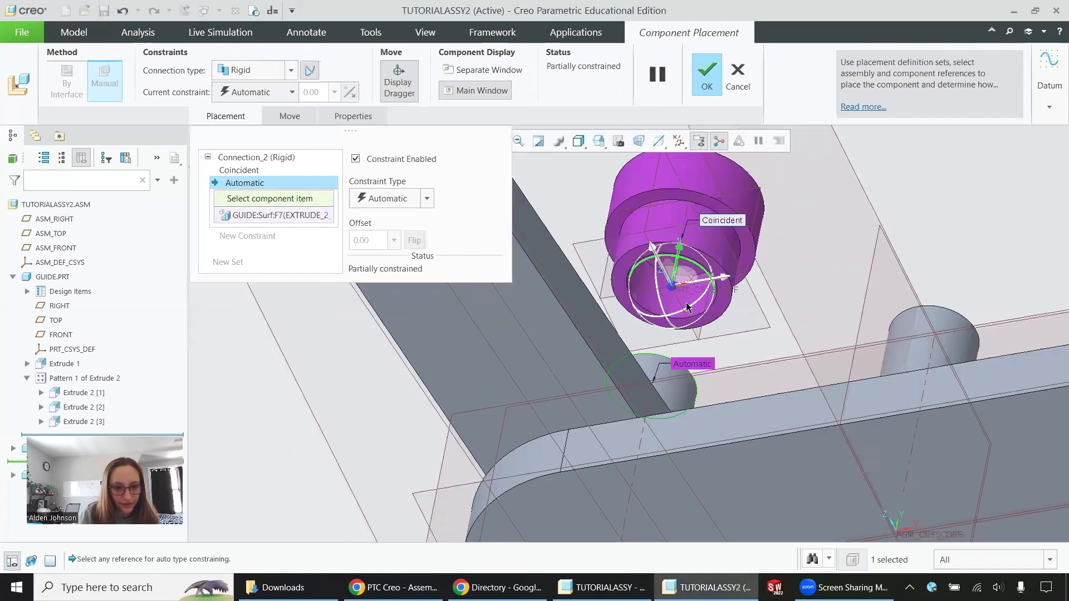
left_click(686, 271)
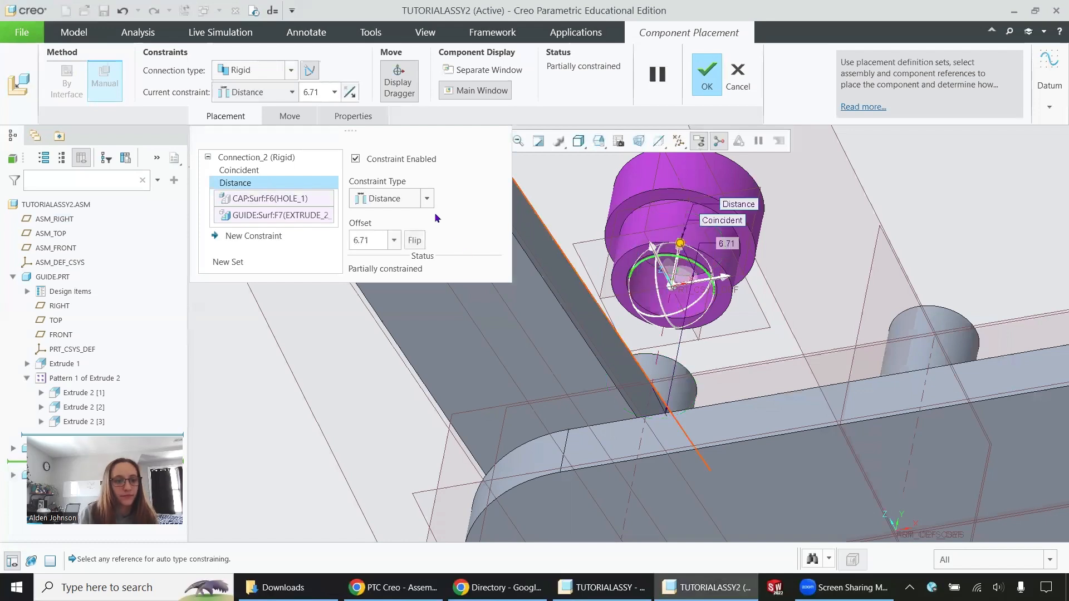
left_click(427, 198)
left_click(384, 259)
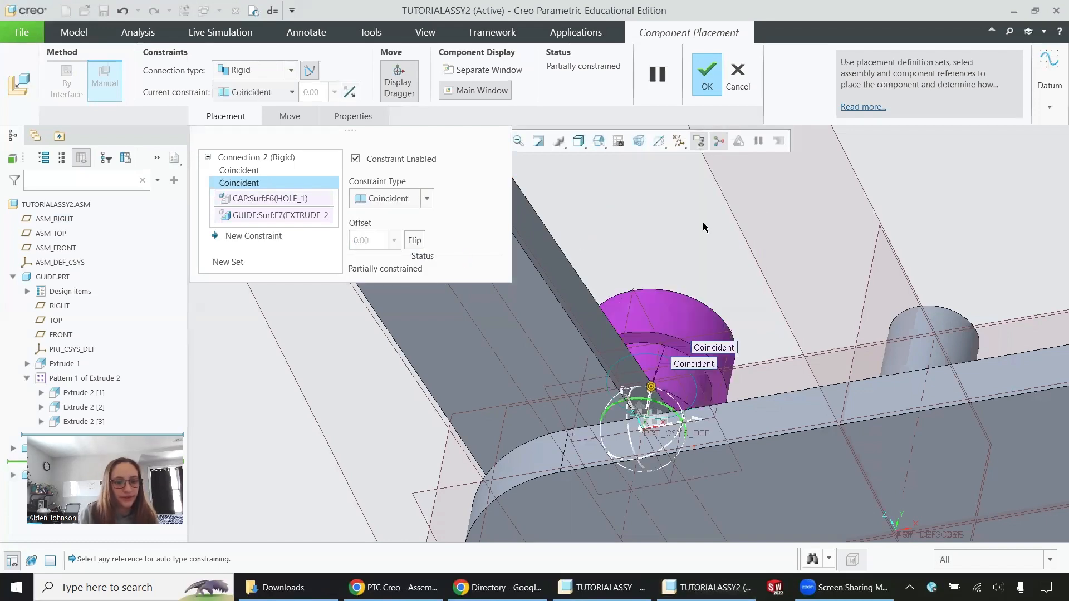
- Add a Normal constraint between the cap's RIGHT plane and the ASM_RIGHT plane, and accept the cap's placement
scroll(768, 220, "down", 6)
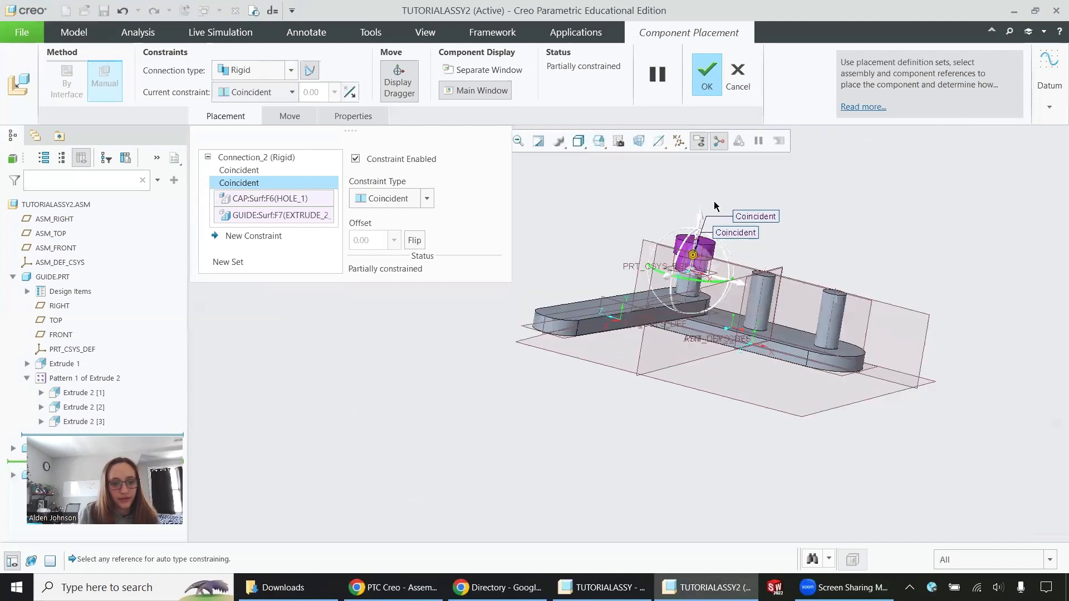
scroll(715, 203, "up", 5)
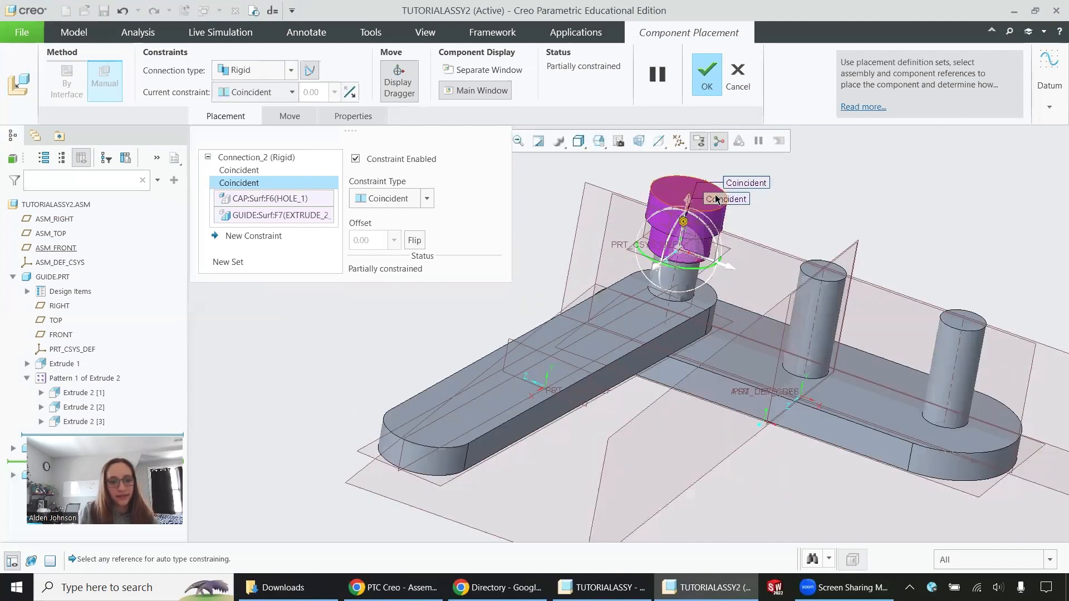
scroll(717, 199, "up", 1)
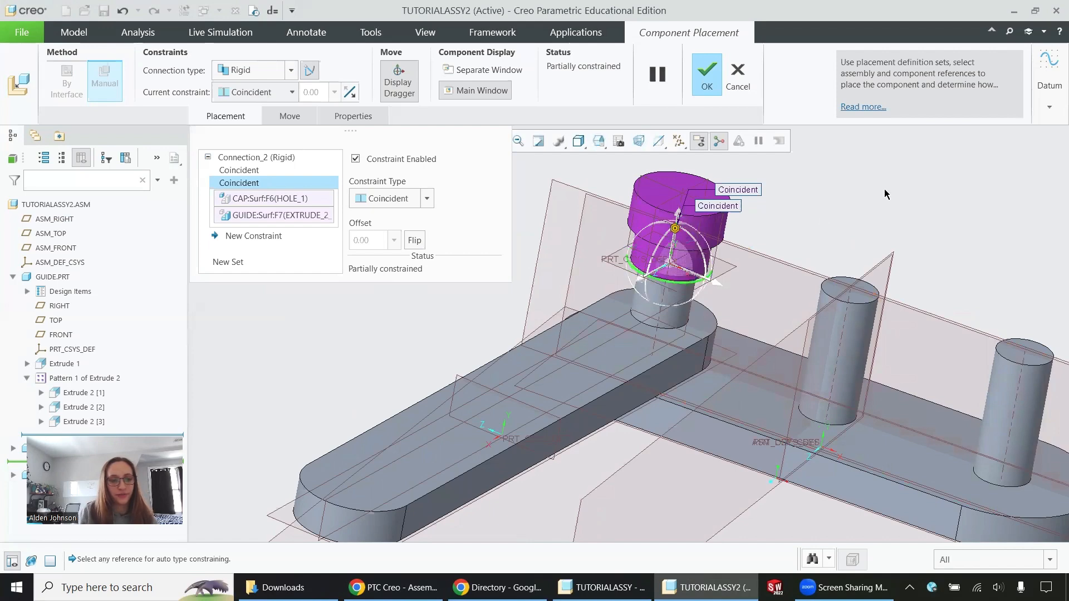
left_click(249, 236)
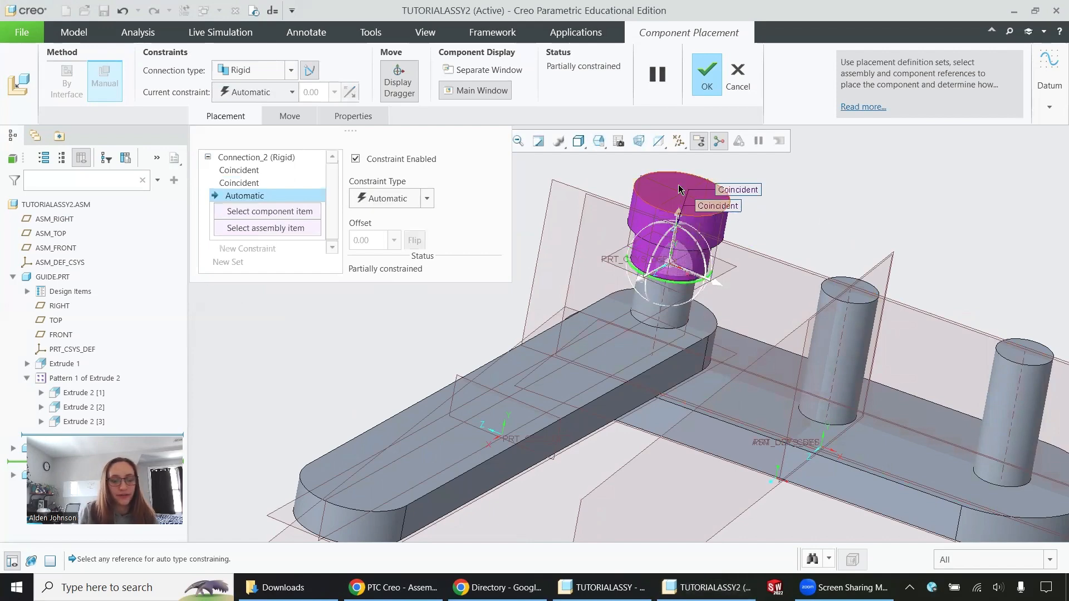
scroll(699, 184, "down", 3)
scroll(695, 231, "up", 3)
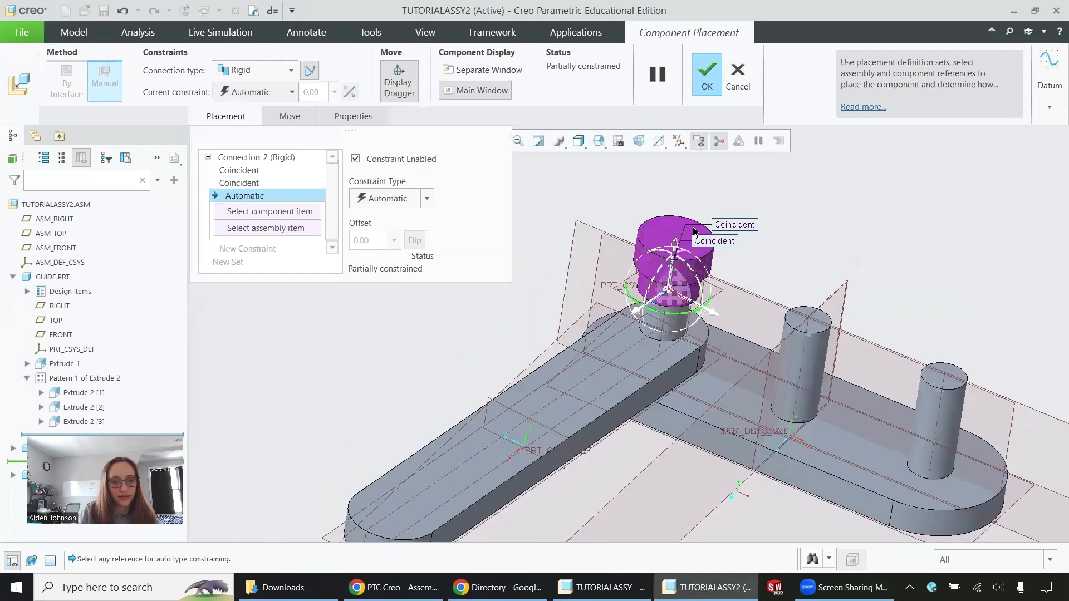
left_click(694, 232)
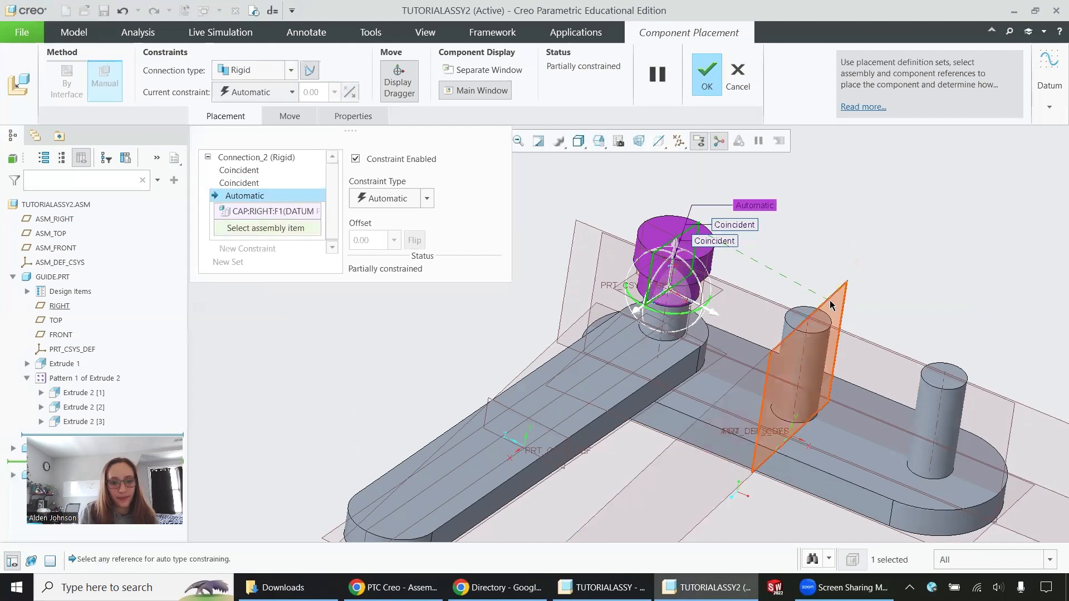
left_click(829, 304)
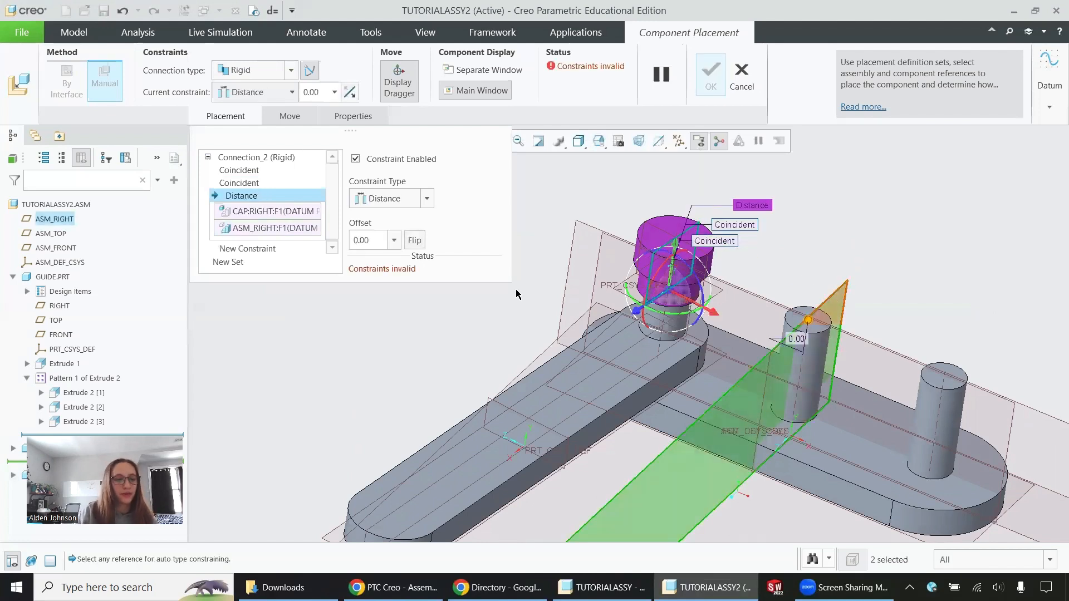
left_click(427, 198)
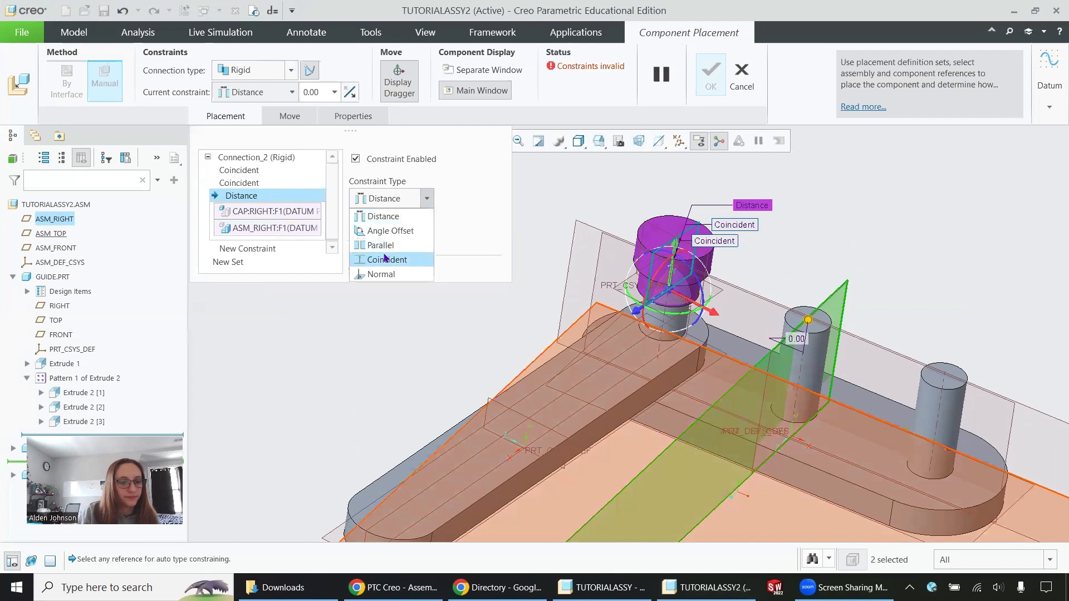
left_click(382, 274)
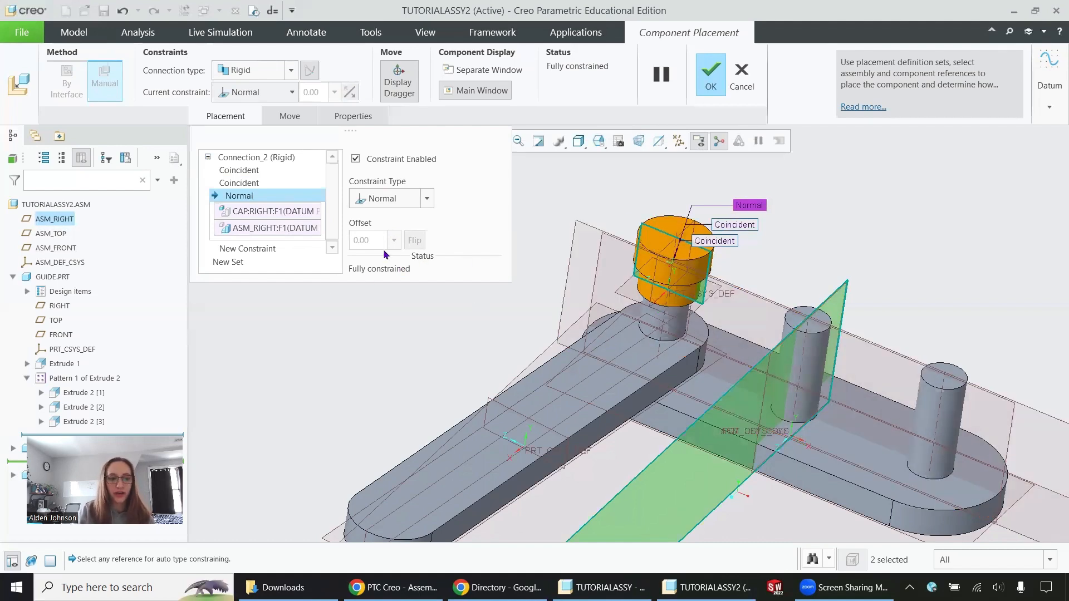
left_click(710, 76)
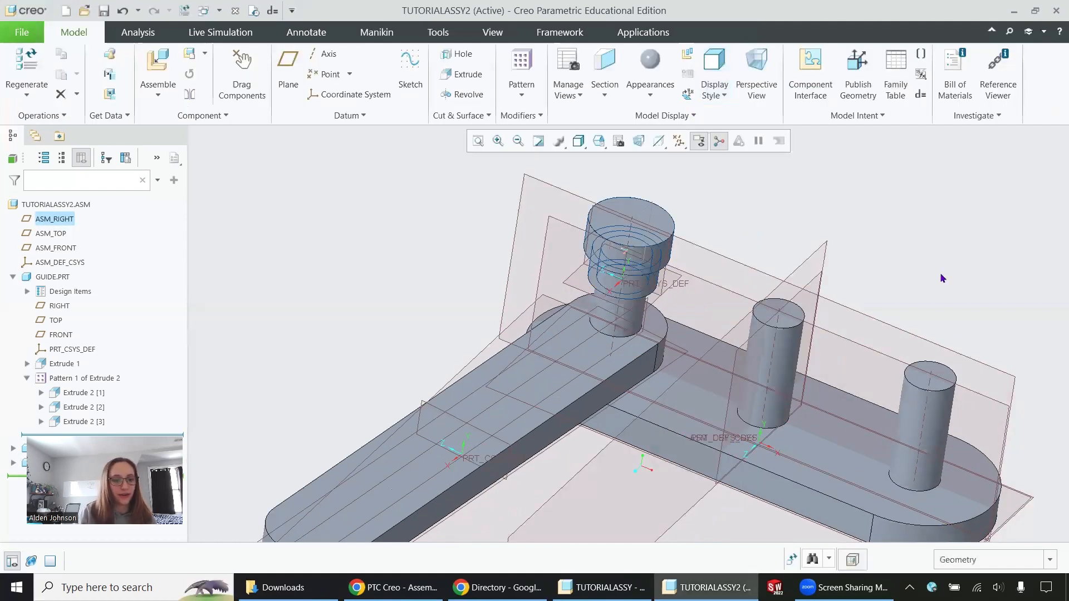
- Group LINK.PRT and CAP.PRT together in the assembly
scroll(880, 253, "down", 3)
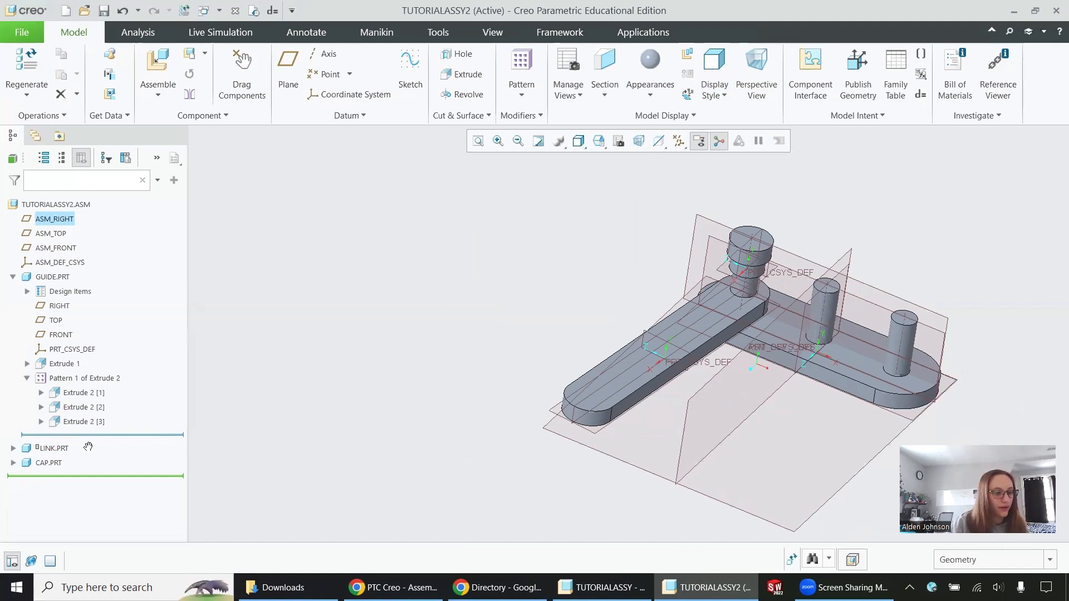
left_click(49, 448)
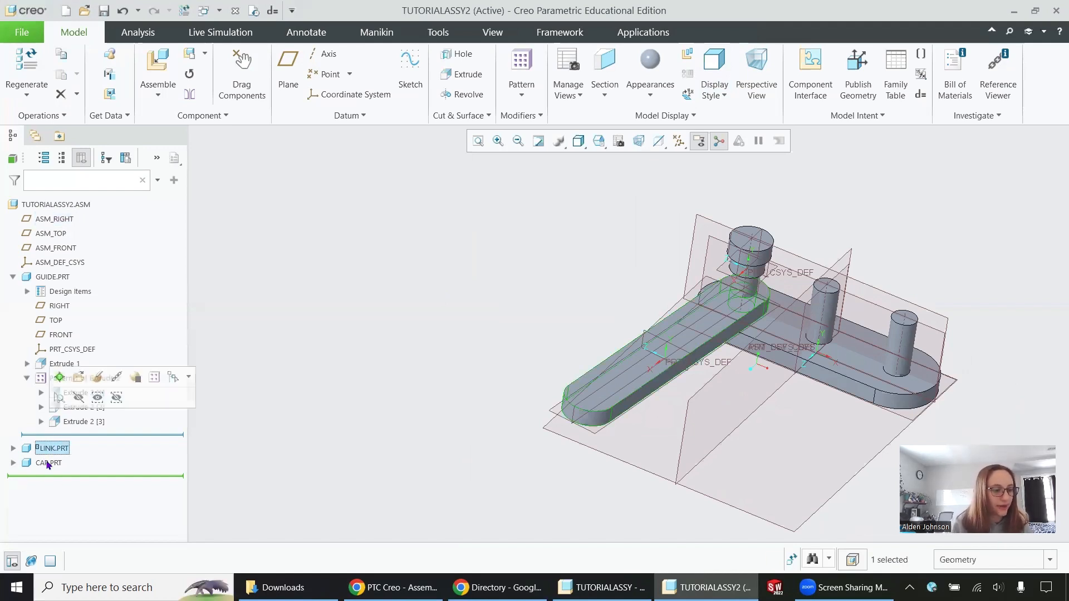
left_click(48, 463, "ctrl")
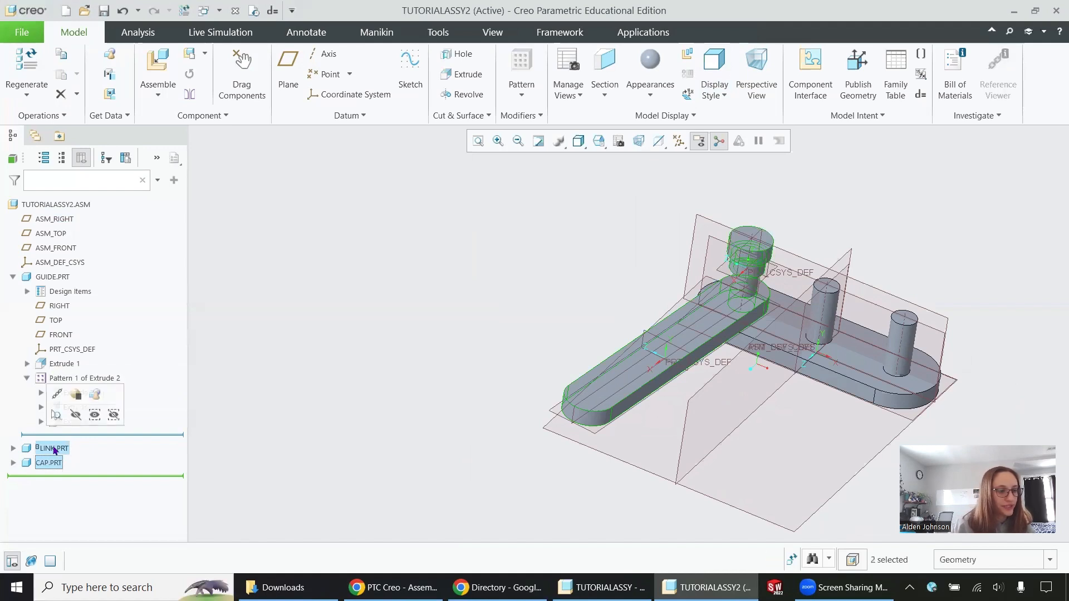
left_click(98, 396)
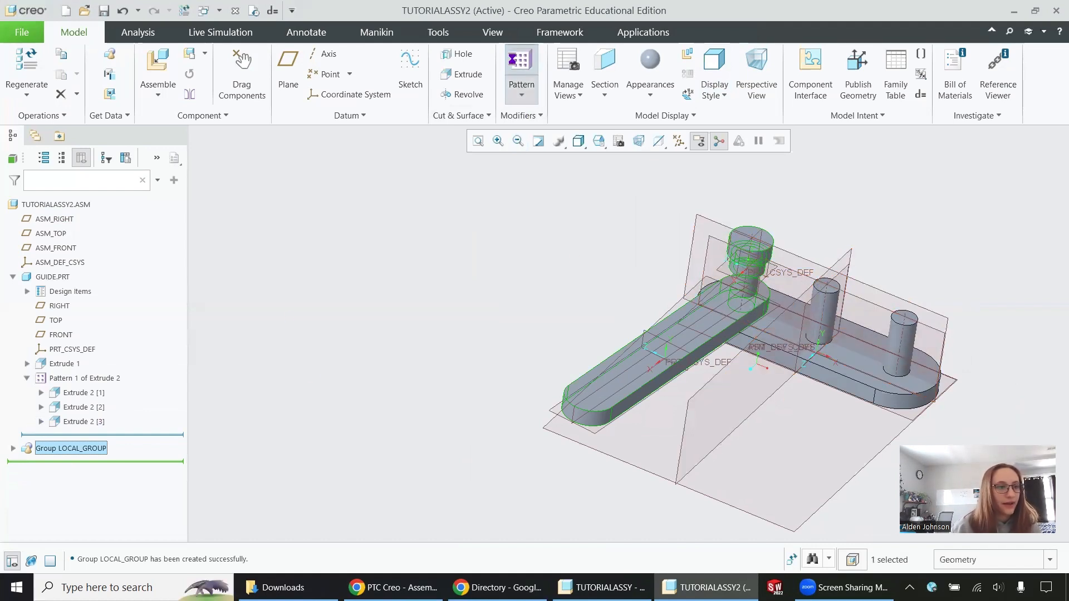
- Create a Reference pattern of the link and cap group across the guide's three pegs, and clear the selection
left_click(518, 66)
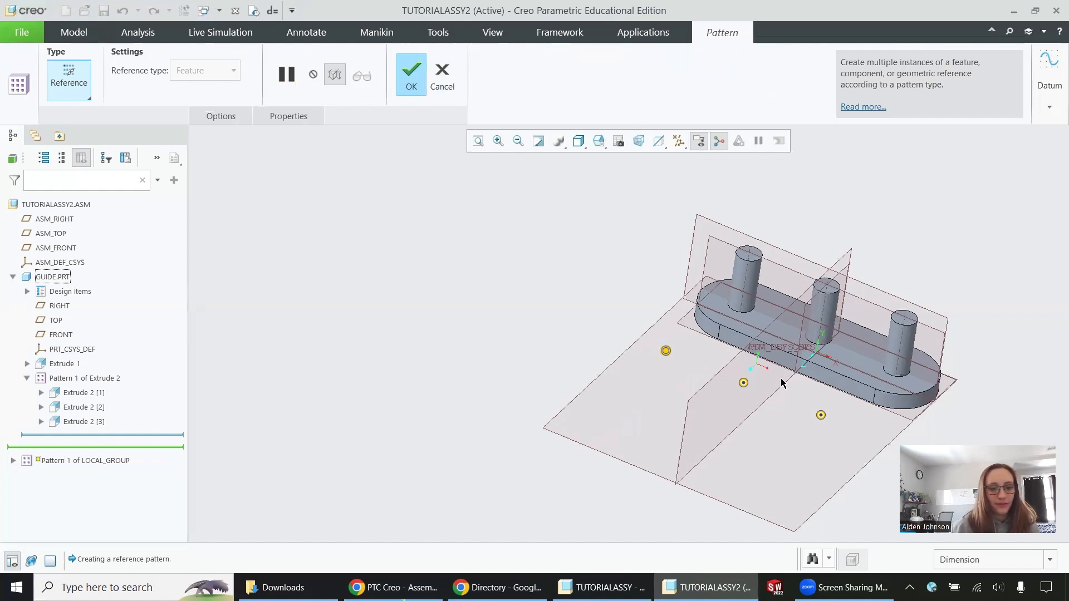
left_click(412, 78)
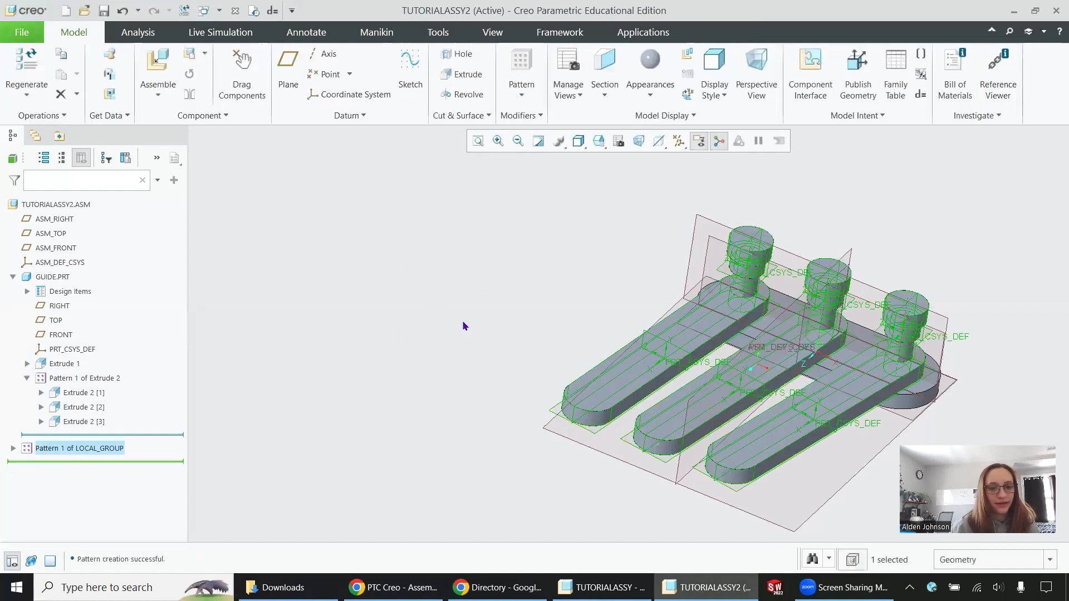
left_click(590, 311)
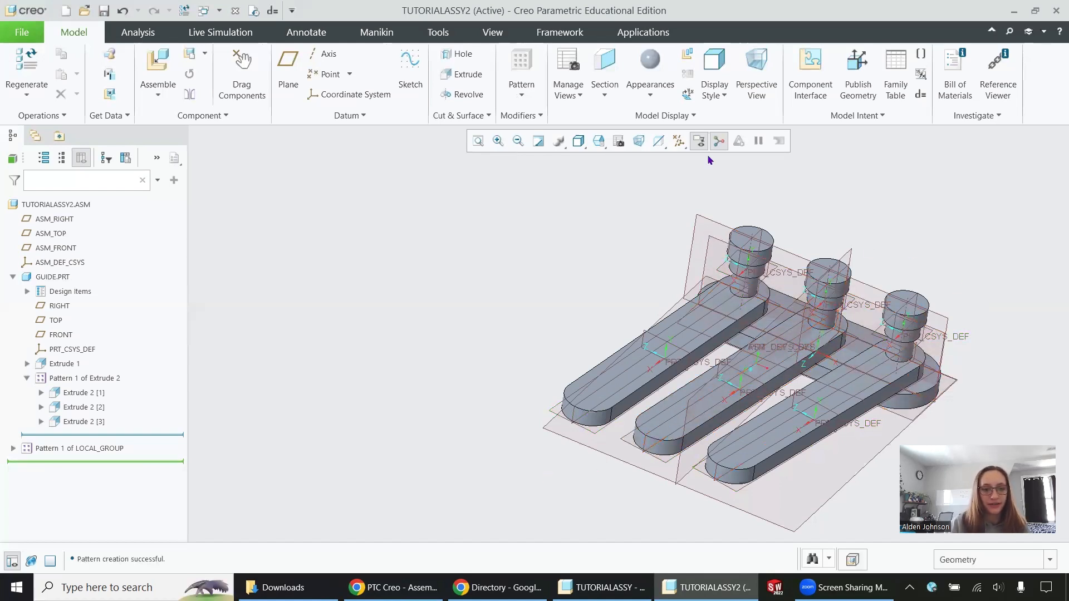
- Turn all datum display filters off and back on
left_click(680, 142)
left_click(650, 166)
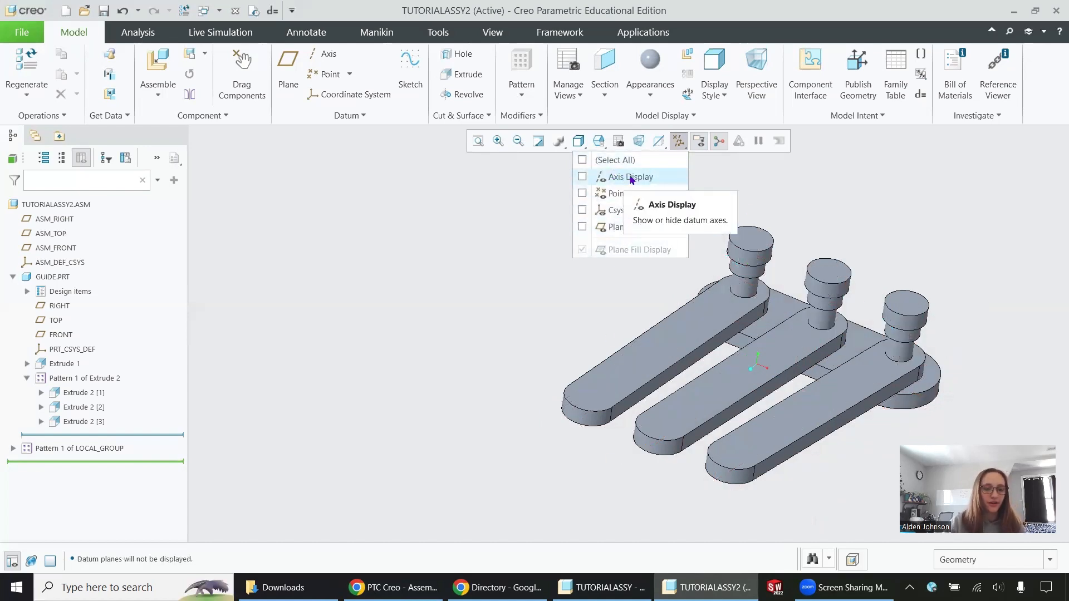
left_click(582, 161)
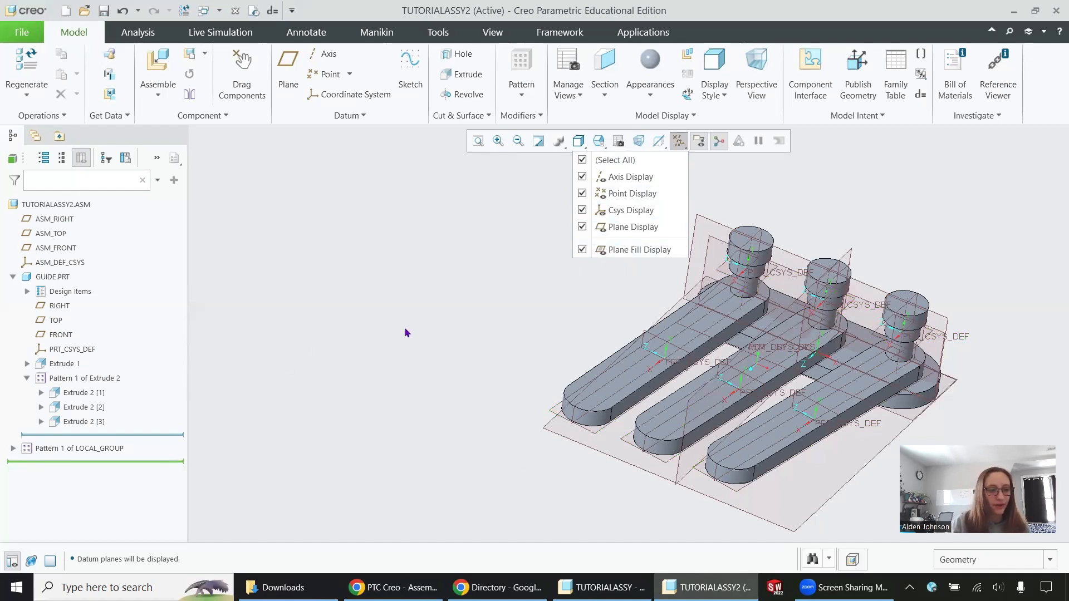
- Hide the TOP datum plane of GUIDE.PRT
left_click(48, 319)
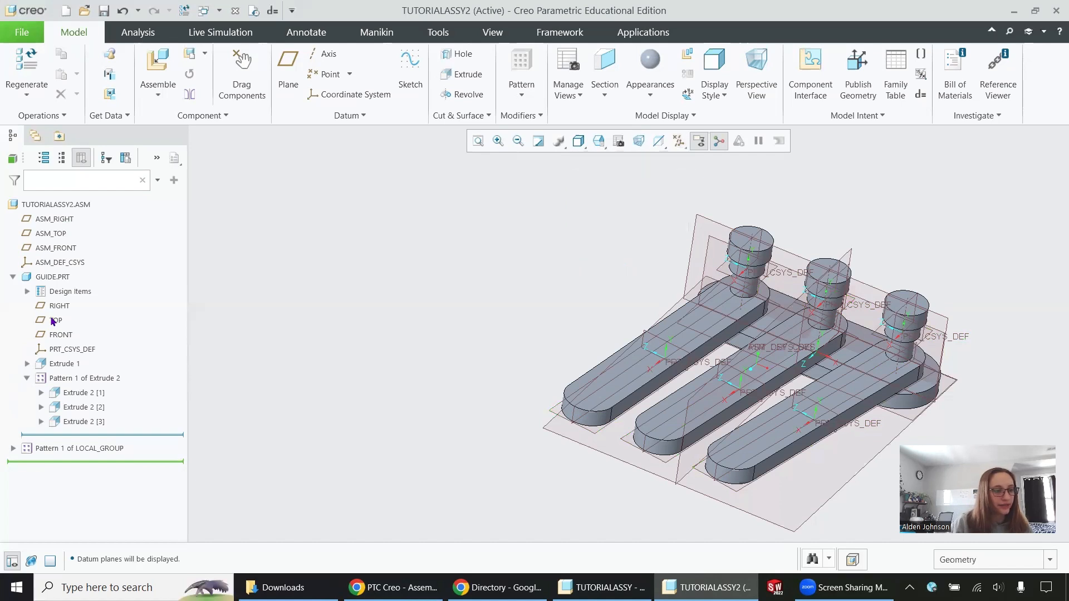
right_click(52, 322)
left_click(100, 293)
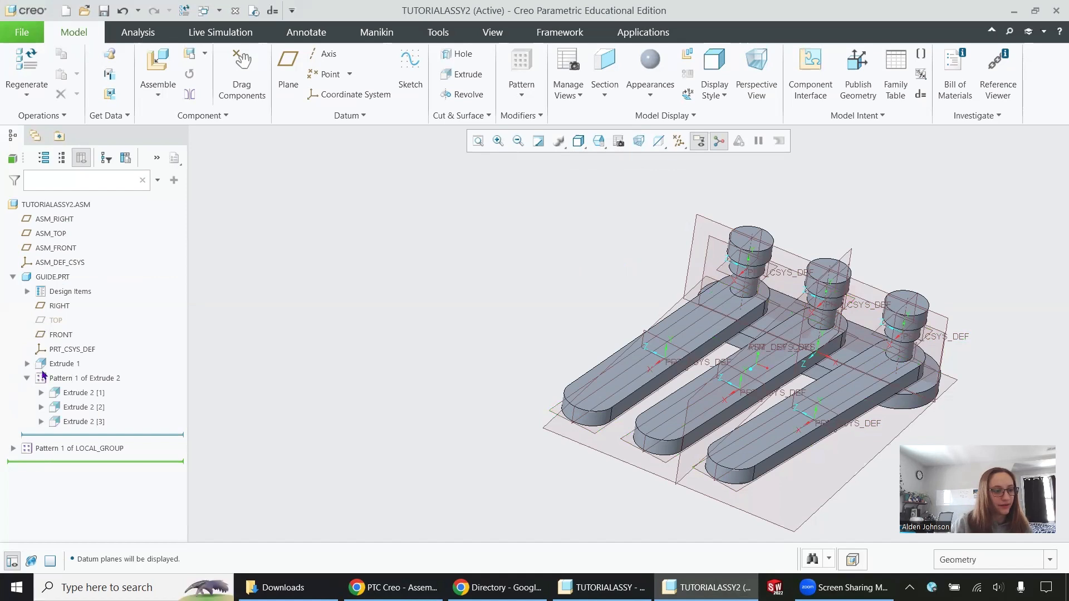
- Hide the assembly's ASM_TOP datum plane and show it again
left_click(56, 306)
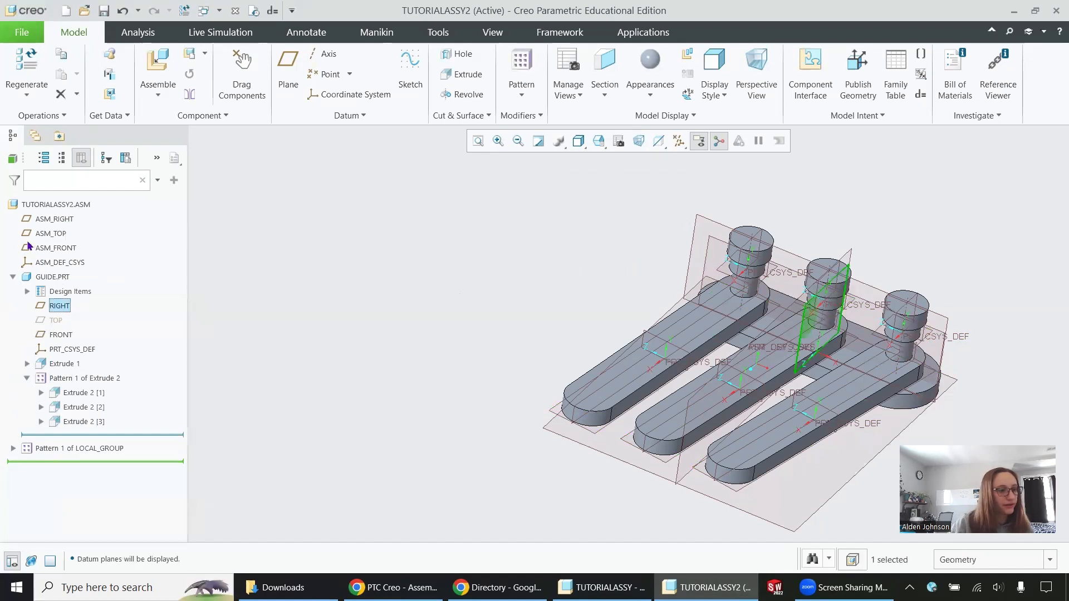
left_click(59, 235)
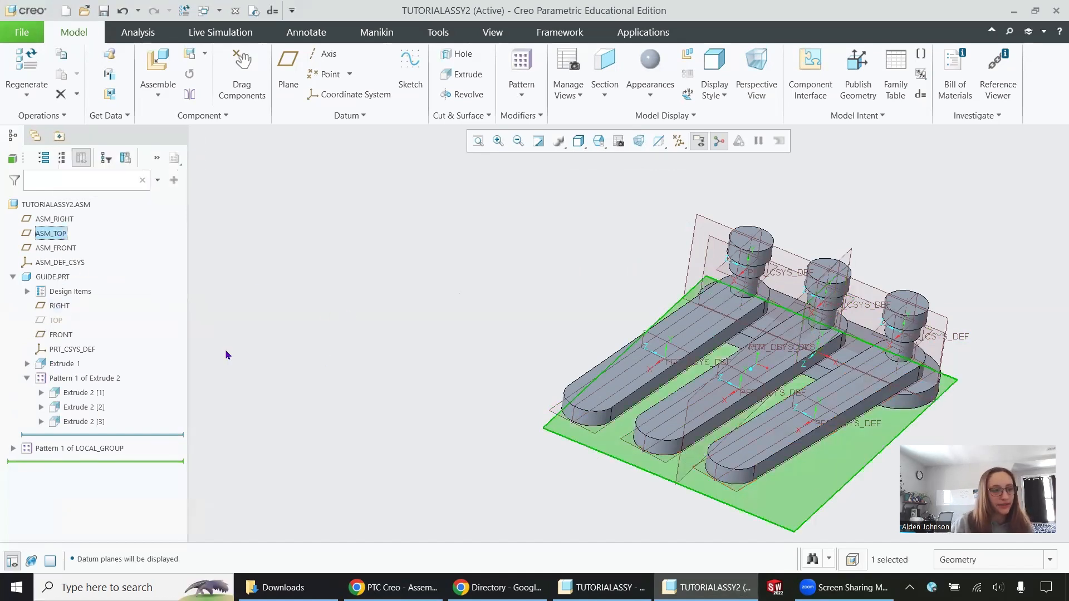
right_click(52, 238)
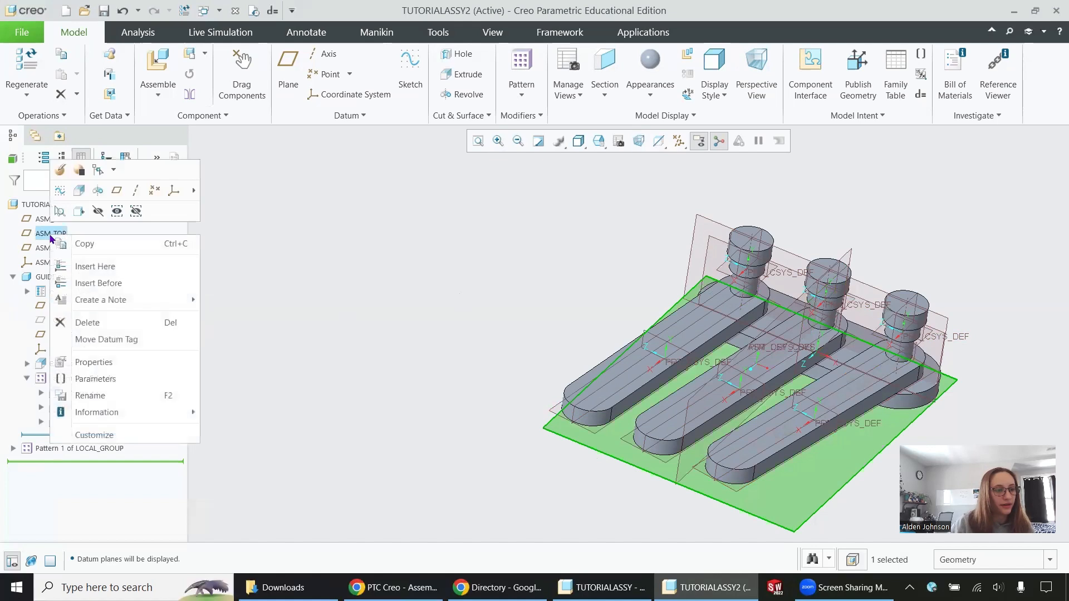
left_click(93, 214)
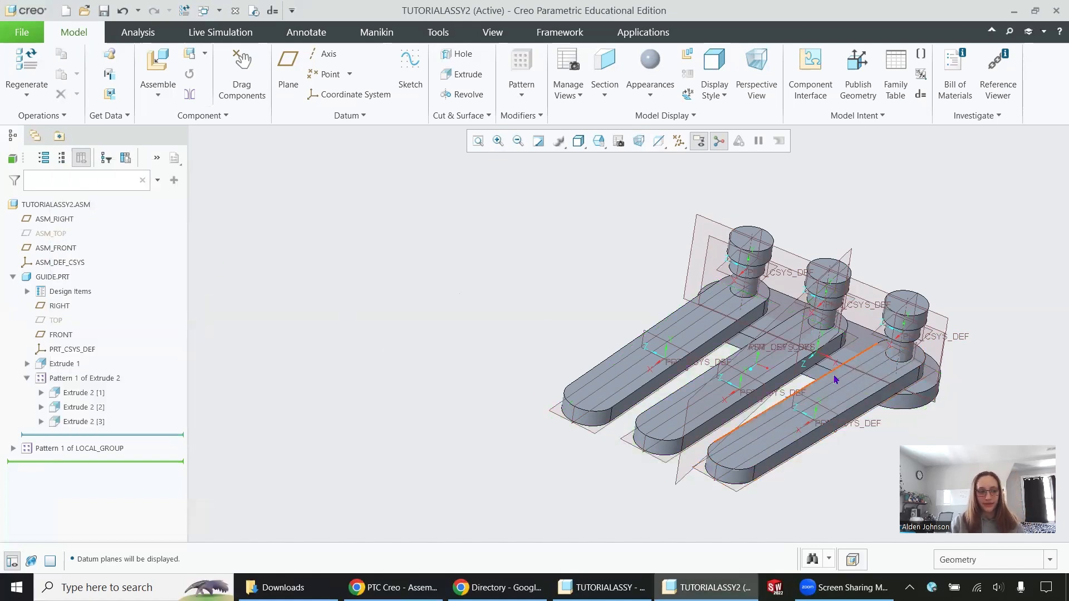
right_click(50, 237)
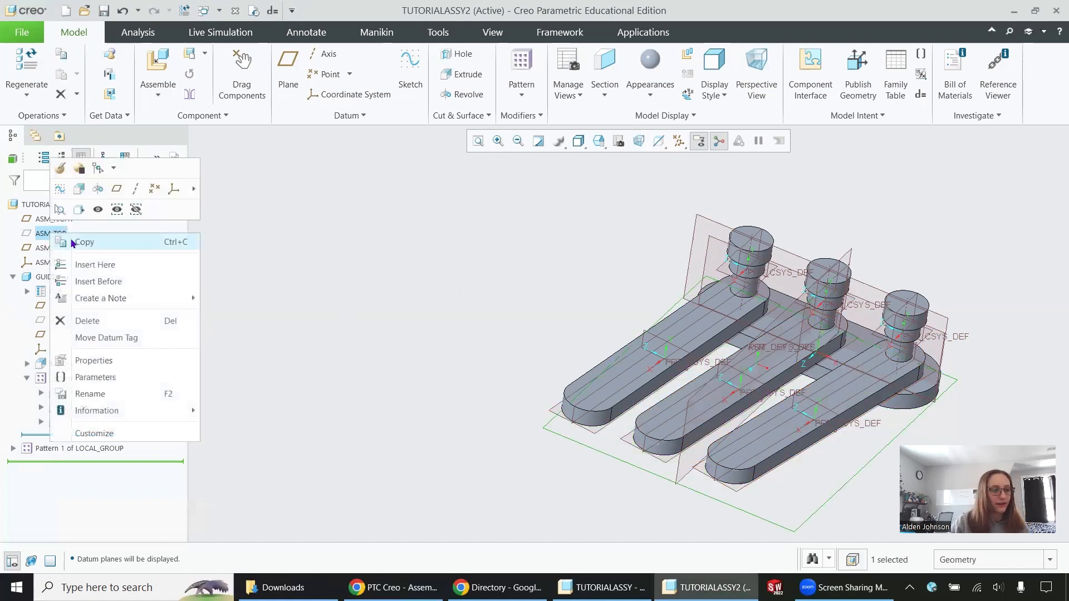
left_click(96, 216)
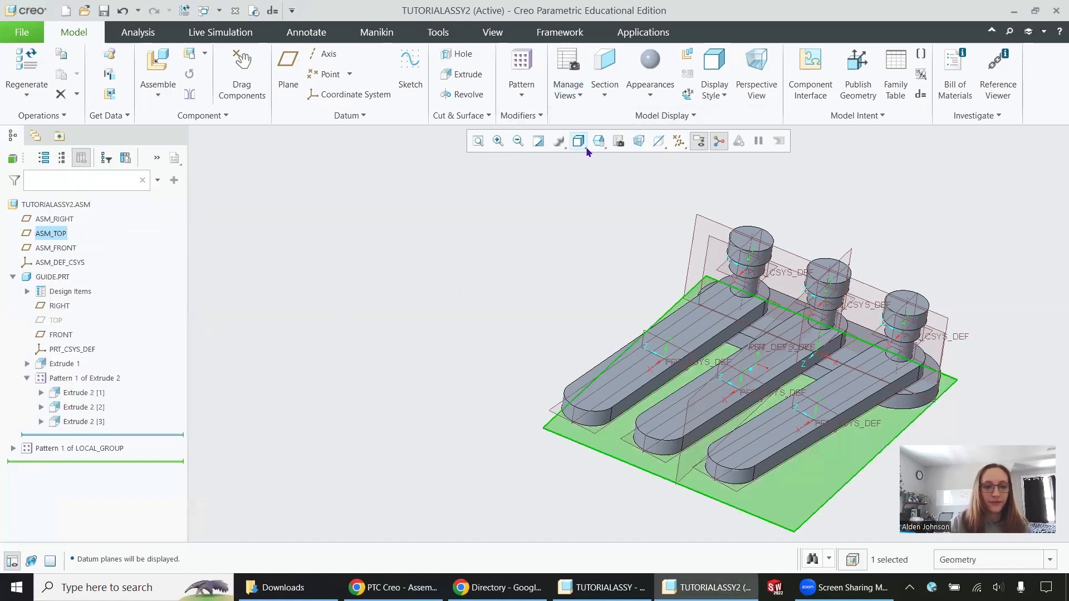
- Turn off the display of all datum axes, points, coordinate systems and planes
left_click(678, 140)
left_click(605, 165)
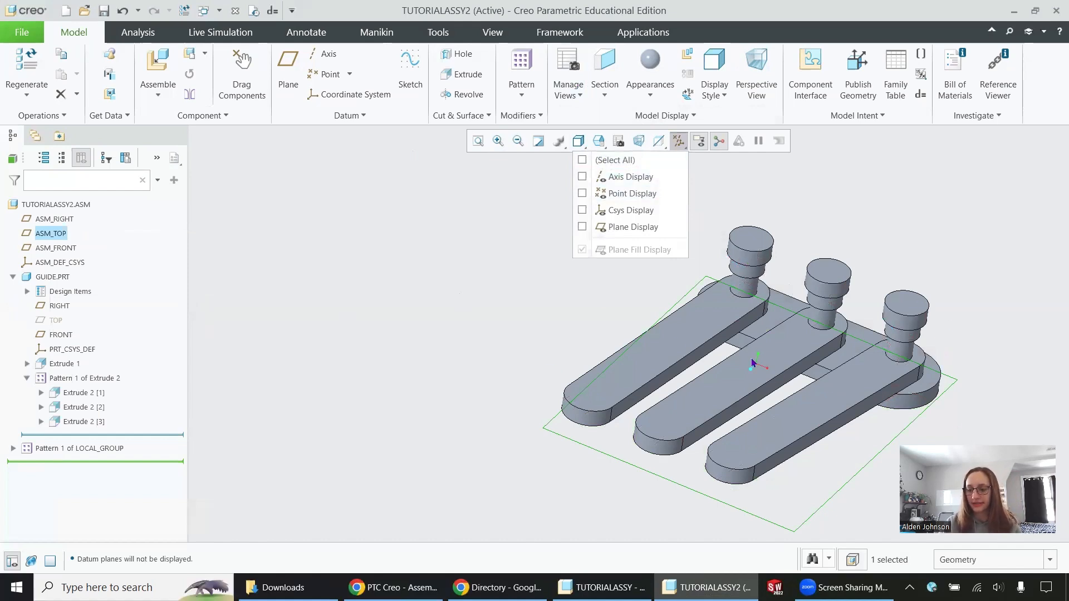
- Apply the red appearance to the whole GUIDE.PRT component
left_click(12, 276)
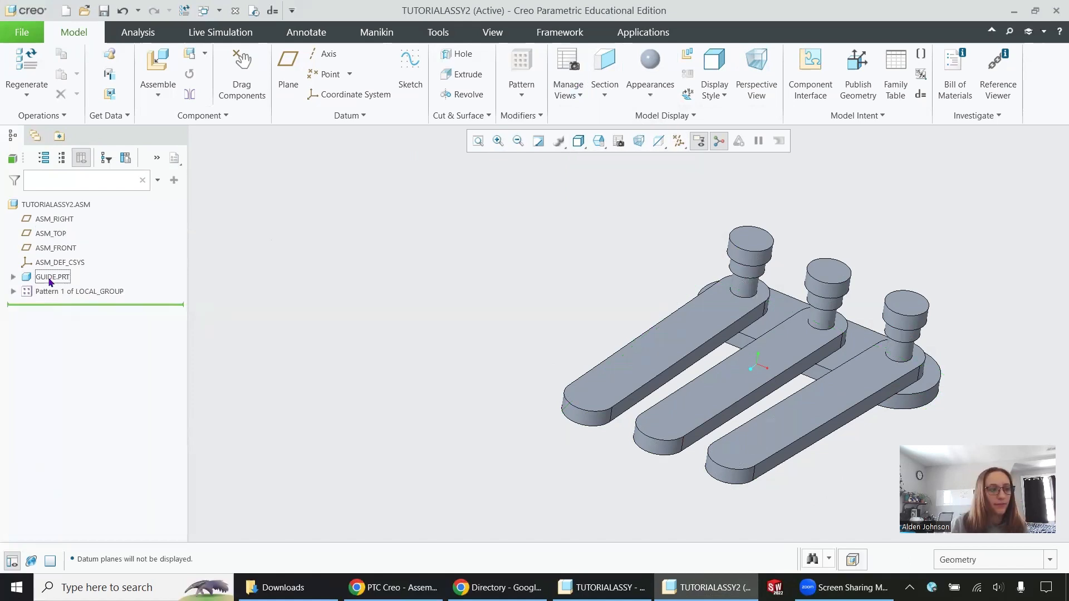
left_click(53, 276)
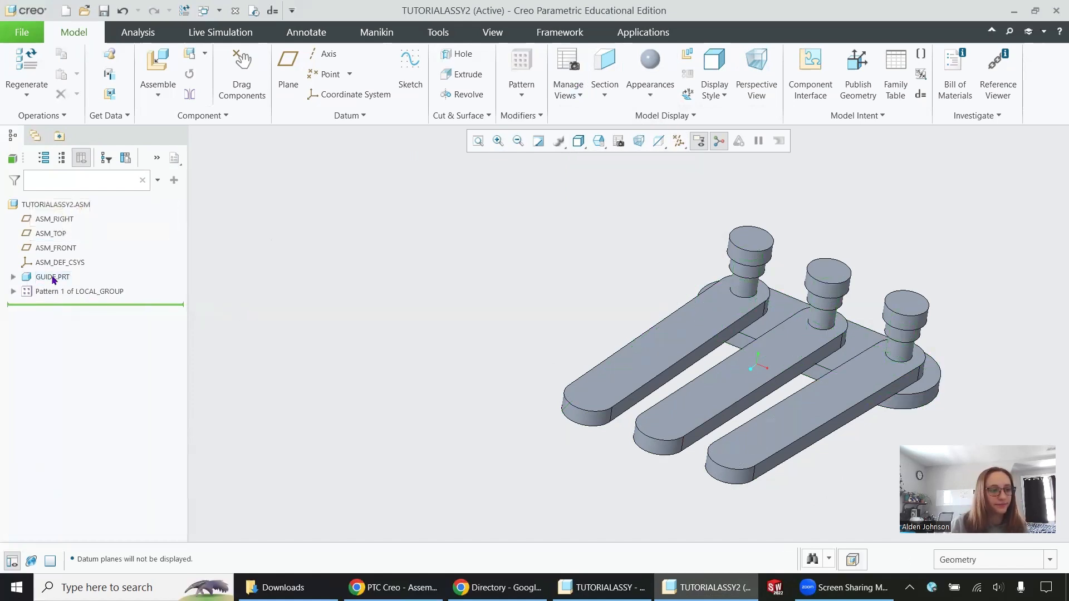
left_click(644, 95)
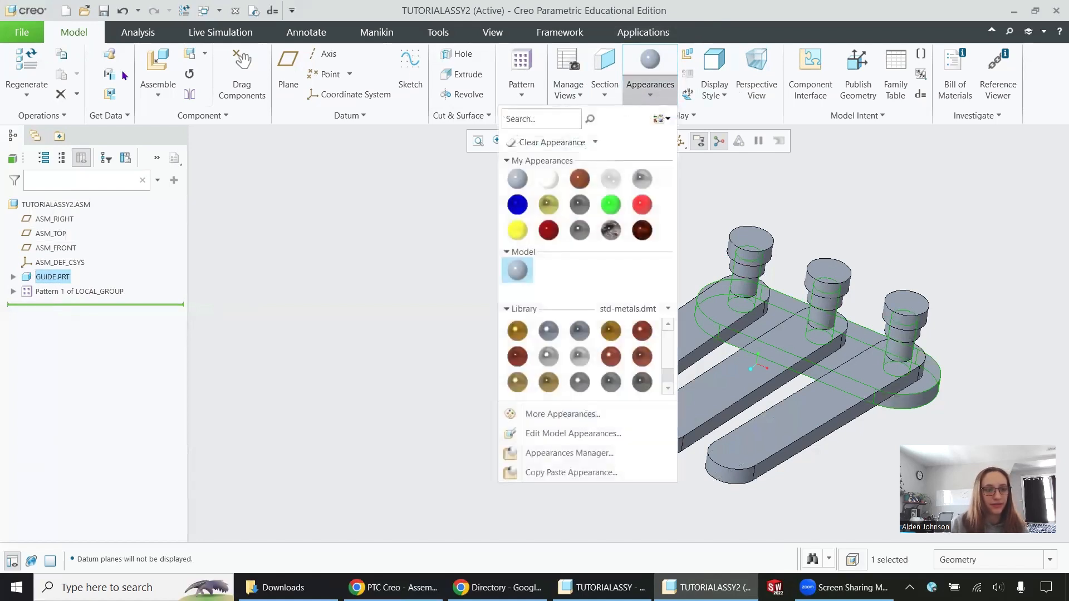
left_click(642, 205)
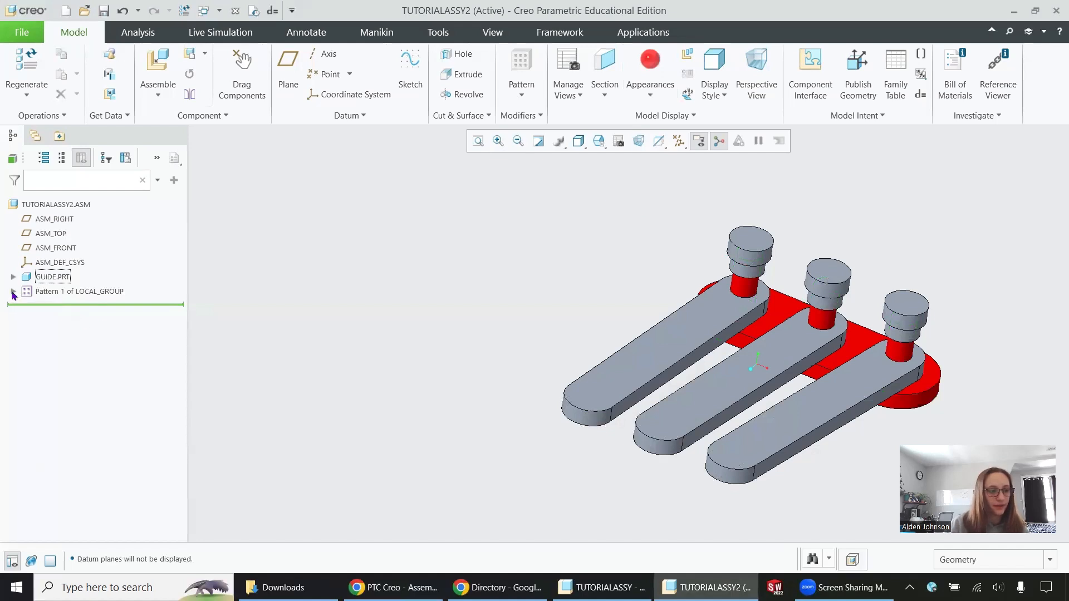
- Apply the yellow appearance to LINK.PRT in all three groups of the LOCAL_GROUP pattern
left_click(13, 292)
left_click(27, 306)
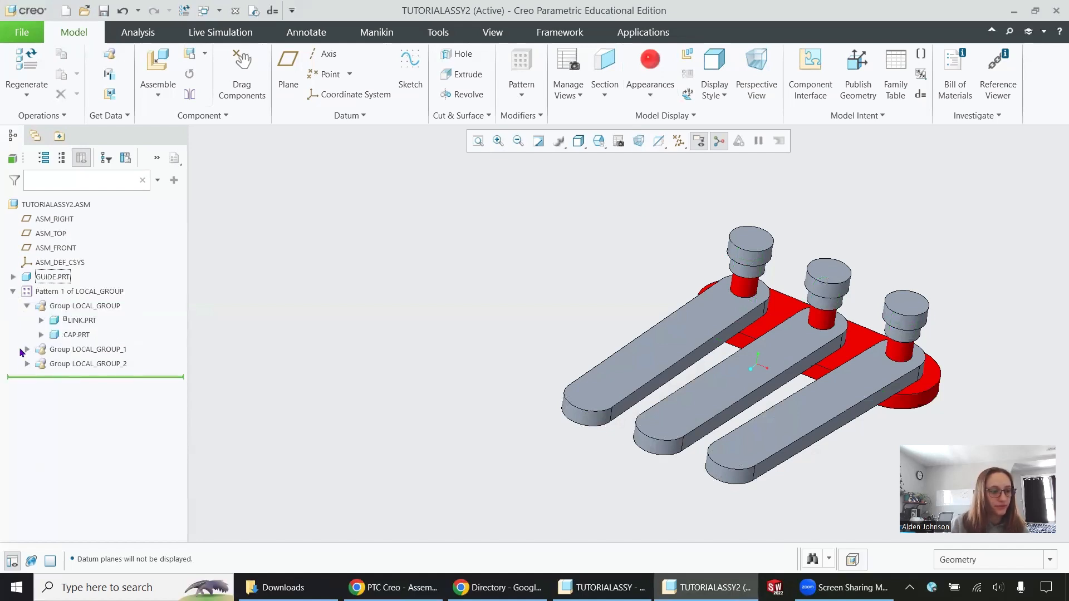
left_click(26, 349)
left_click(26, 393)
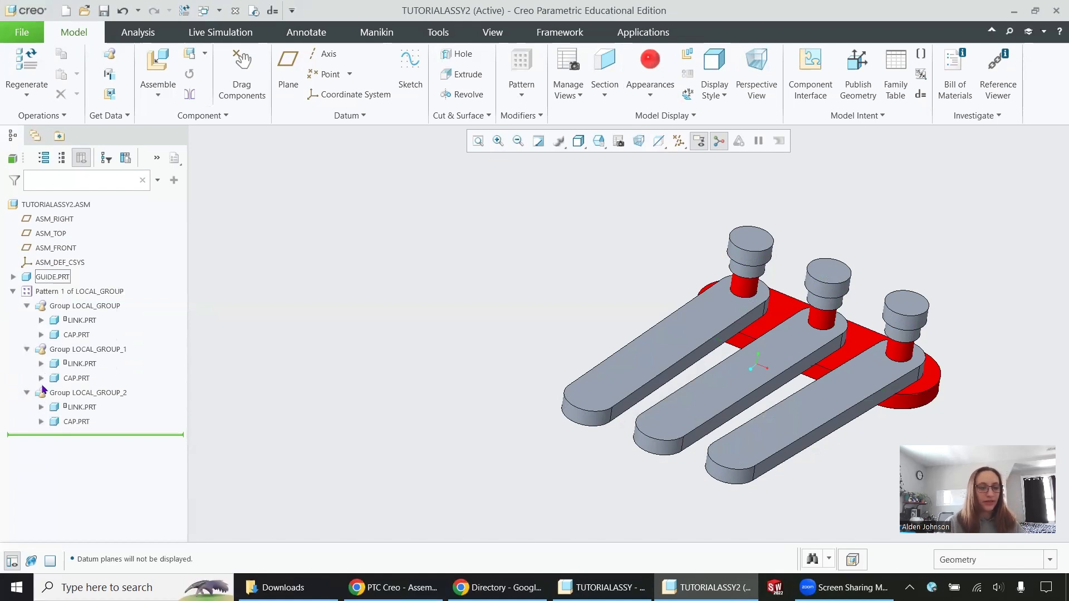
left_click(76, 406)
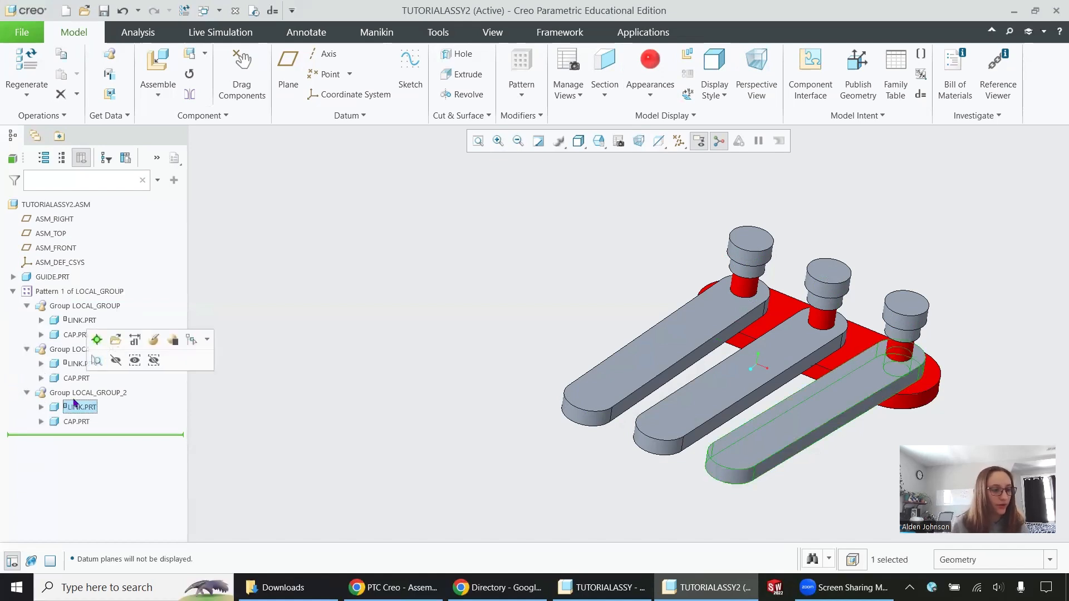
left_click(75, 365, "ctrl")
left_click(78, 321, "ctrl")
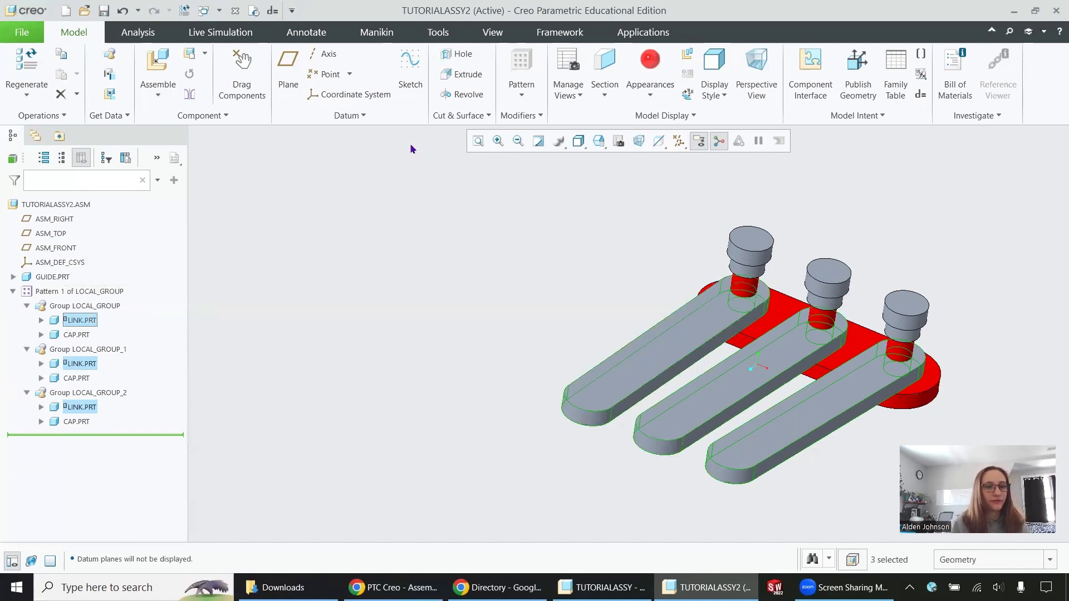
left_click(648, 92)
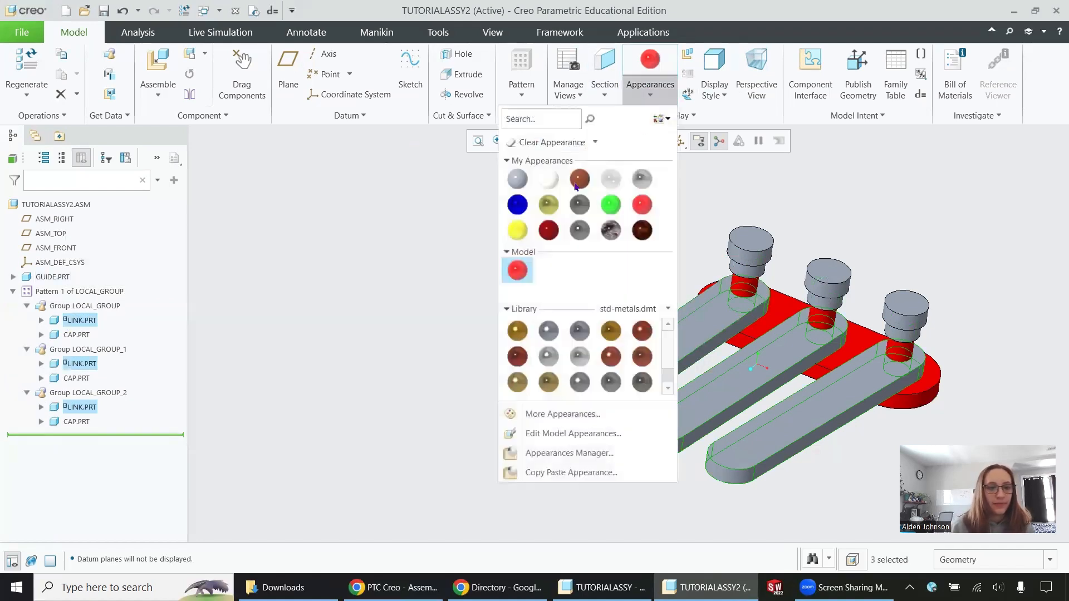
left_click(516, 230)
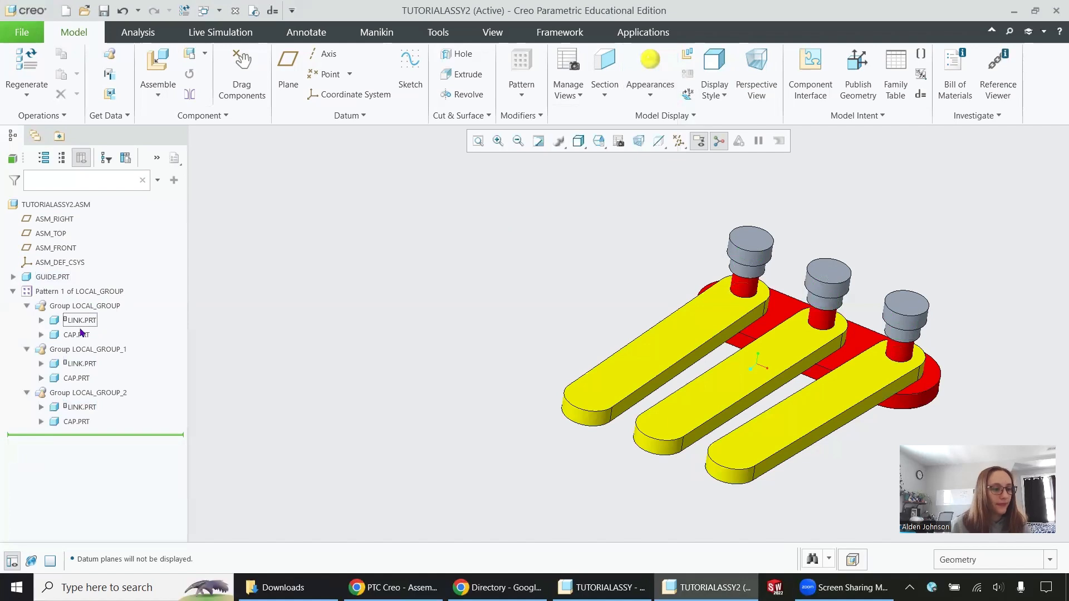
- Apply the green appearance to CAP.PRT in all three pattern groups
left_click(79, 335)
left_click(77, 378, "ctrl")
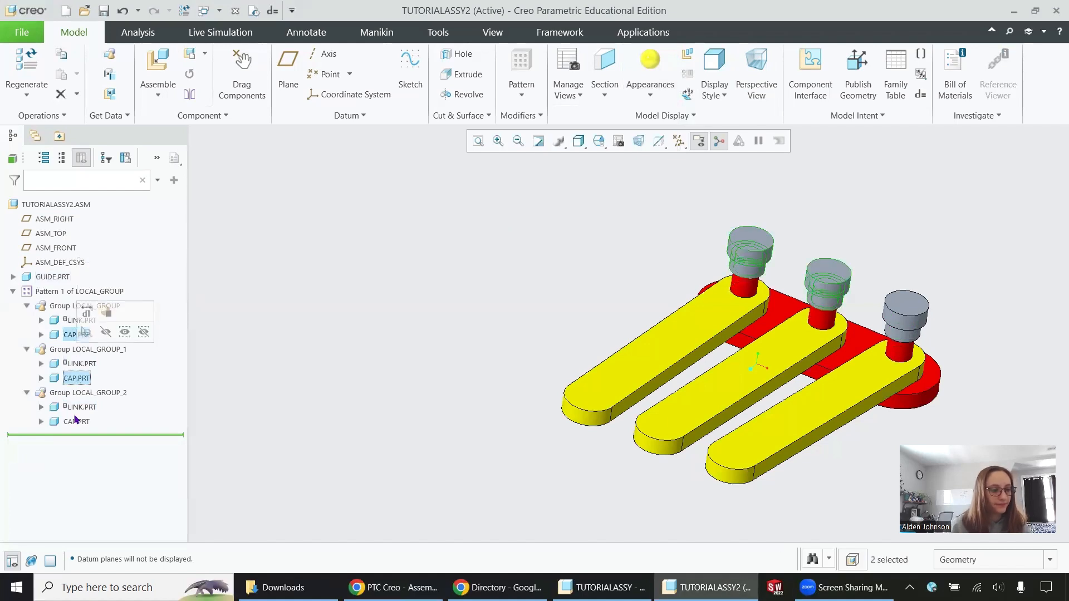
left_click(76, 421, "ctrl")
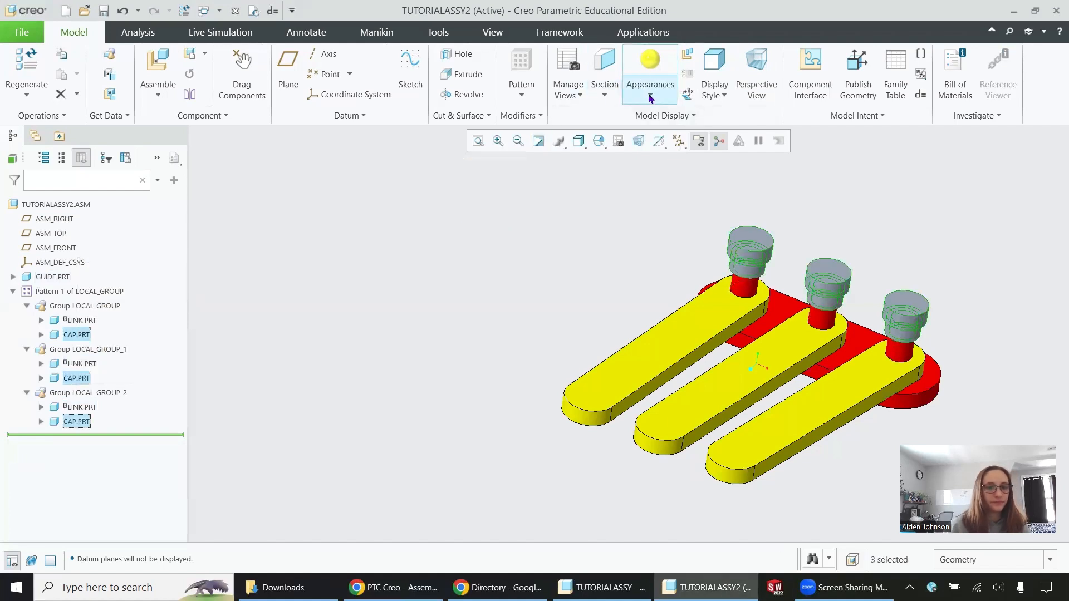
left_click(651, 98)
left_click(611, 204)
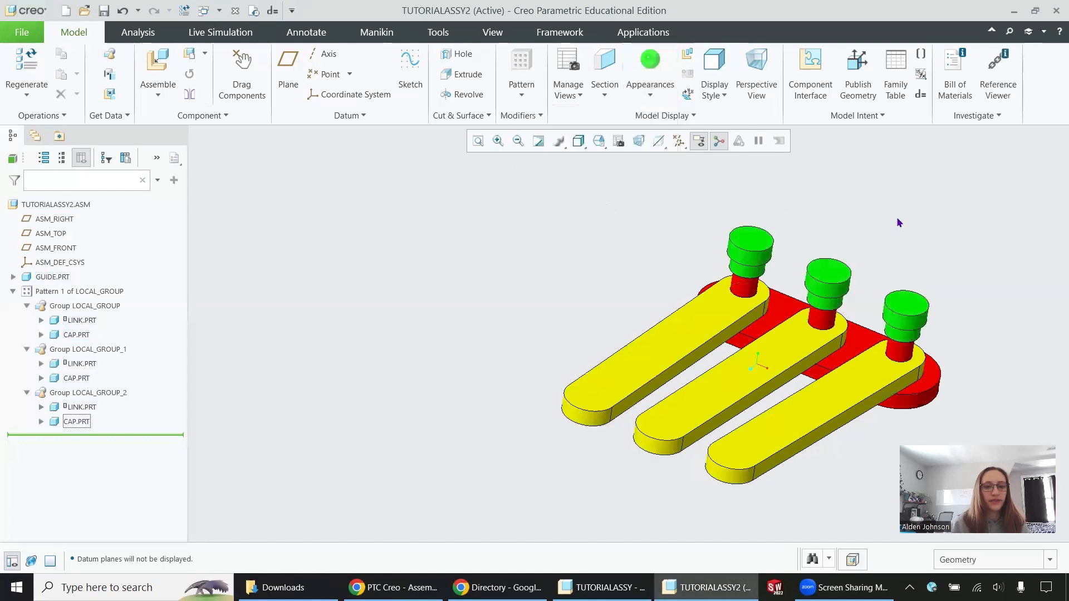
- Color the top face of the first group's cap blue and set it back to green
left_click(757, 245)
left_click(662, 92)
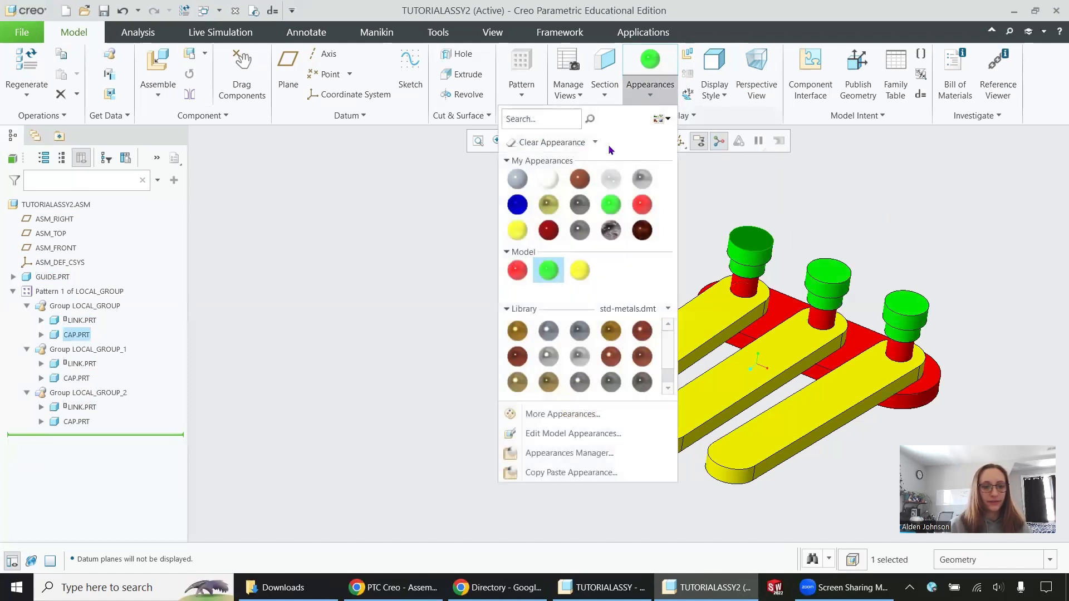
left_click(518, 206)
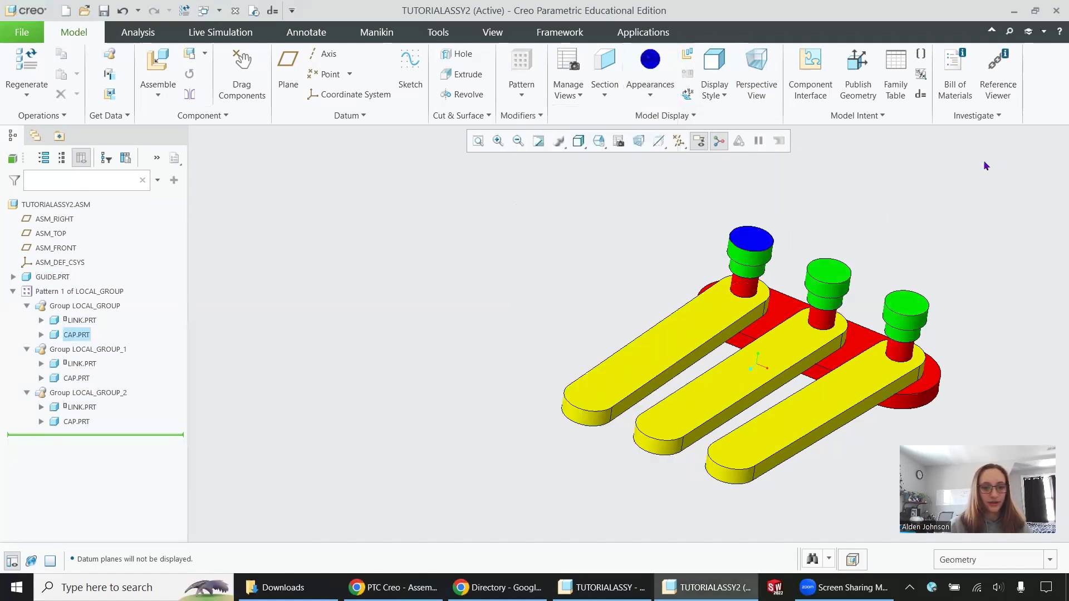
left_click(662, 97)
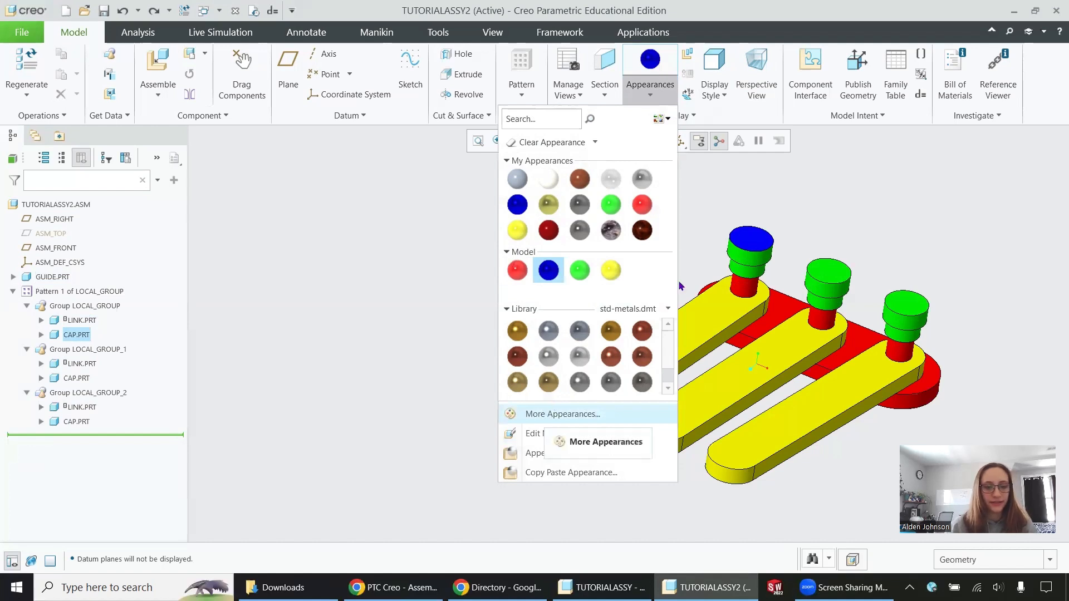
left_click(767, 235)
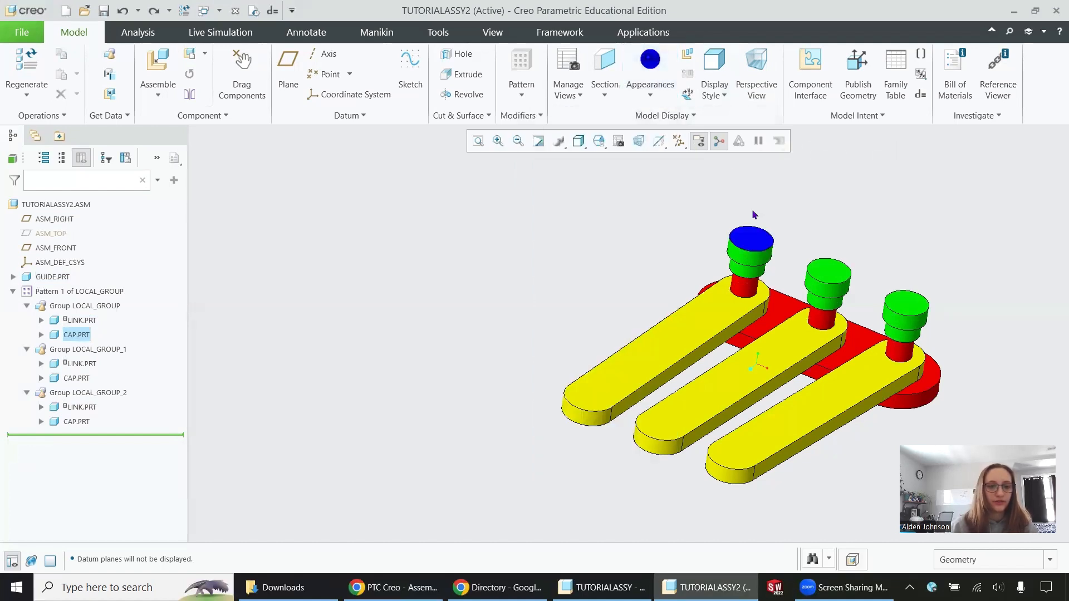
left_click(651, 90)
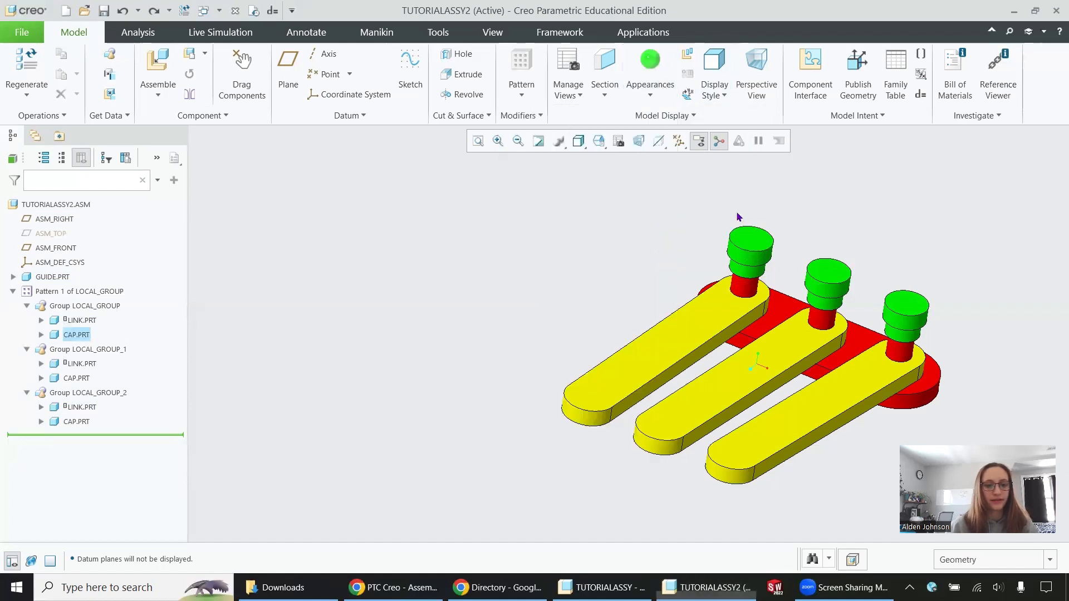
left_click(579, 270)
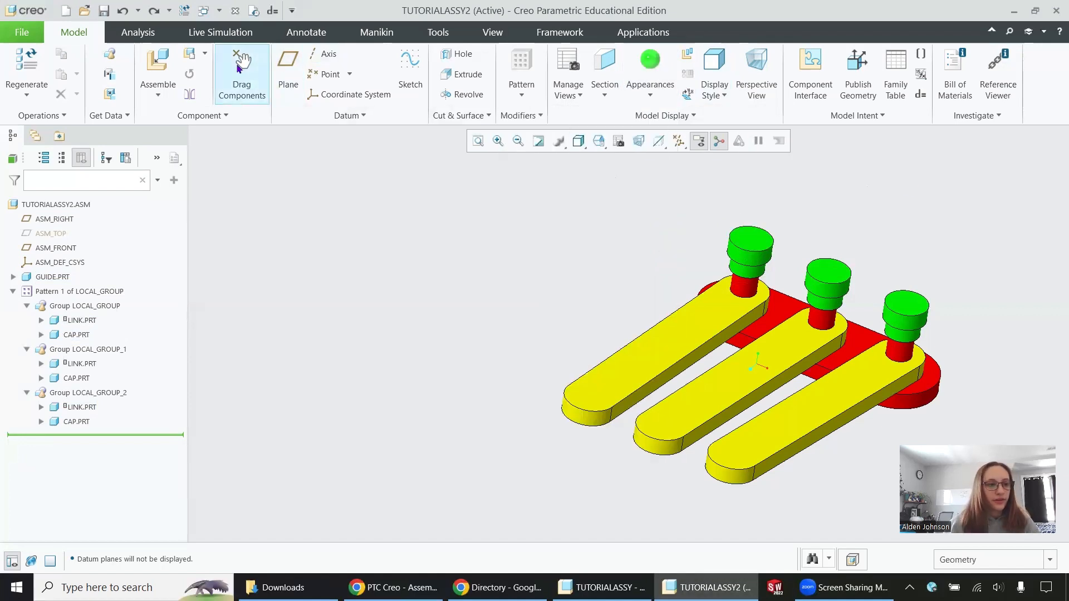
- Rotate the first group's link about its peg, away from the middle link, using Drag Components
left_click(238, 68)
left_click(618, 390)
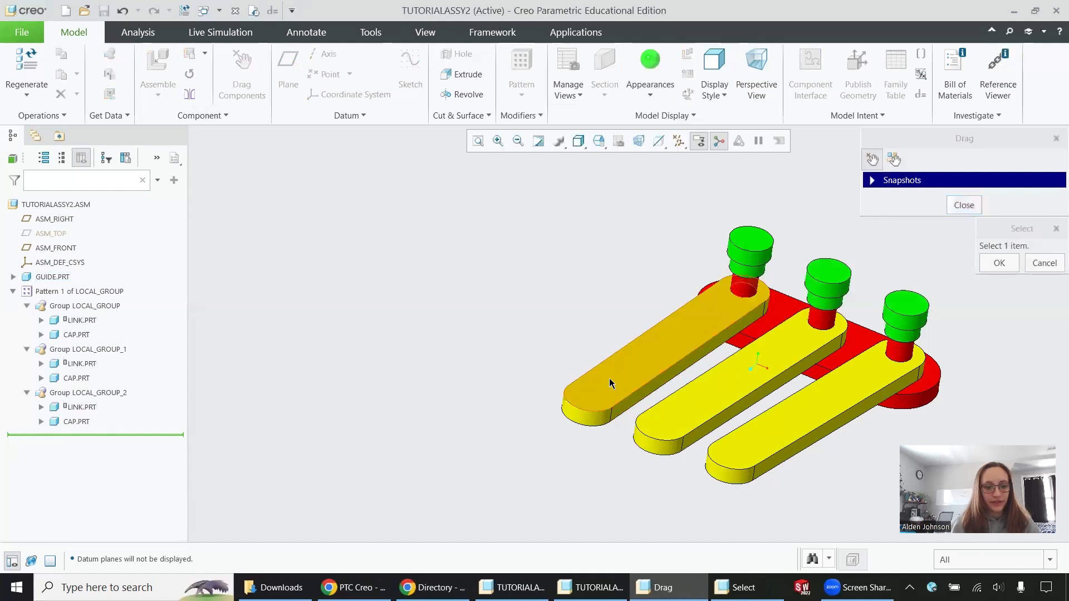
left_click(529, 409)
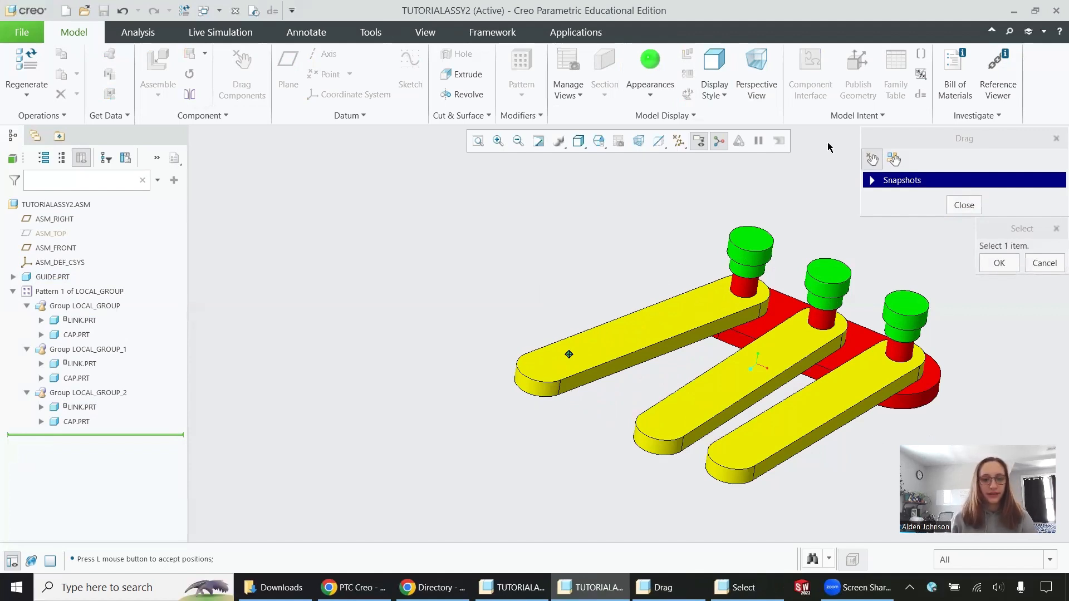
left_click(1016, 263)
left_click(963, 205)
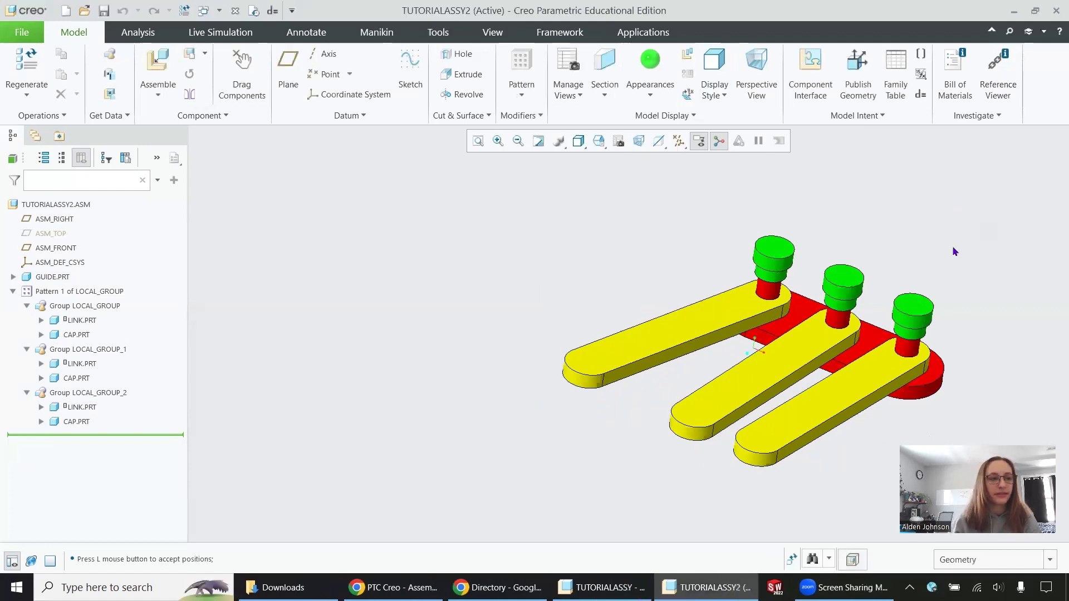
- Run a Global Interference analysis on the assembly with Parts only and Exact computation
left_click(138, 32)
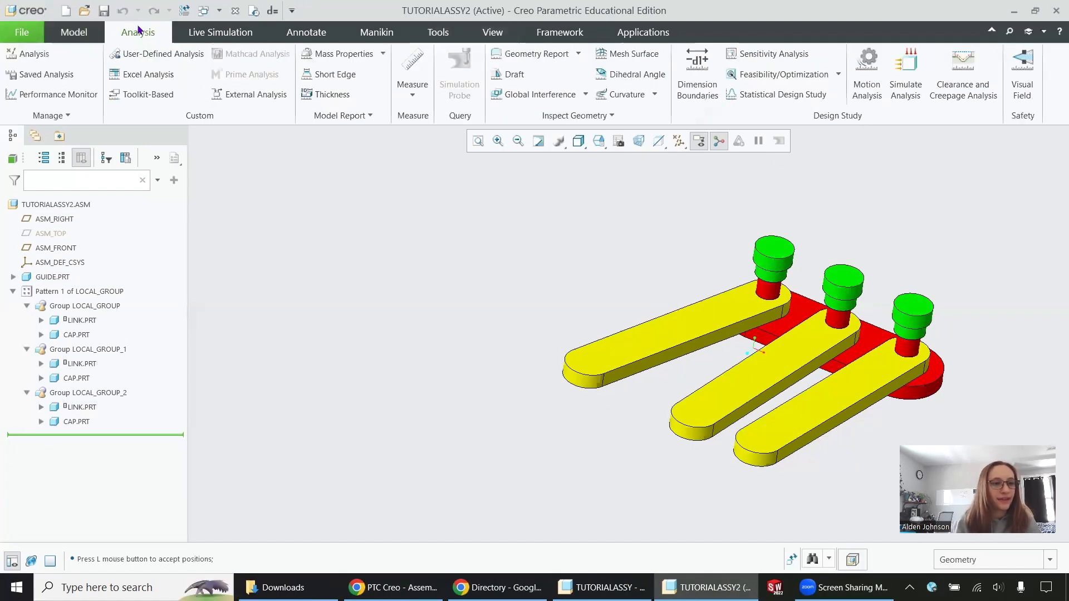
left_click(541, 100)
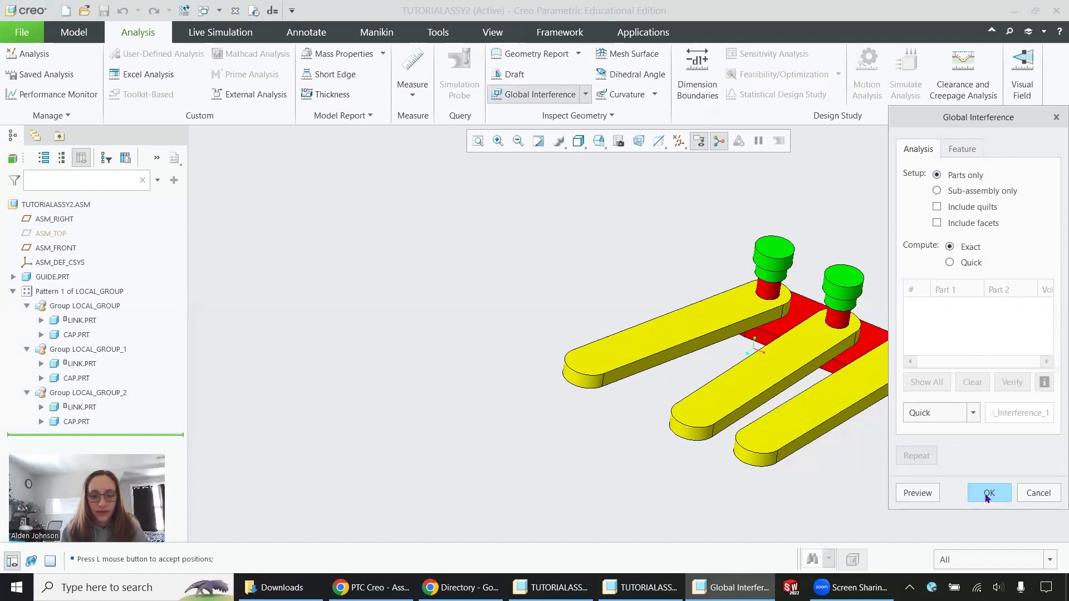
left_click(987, 494)
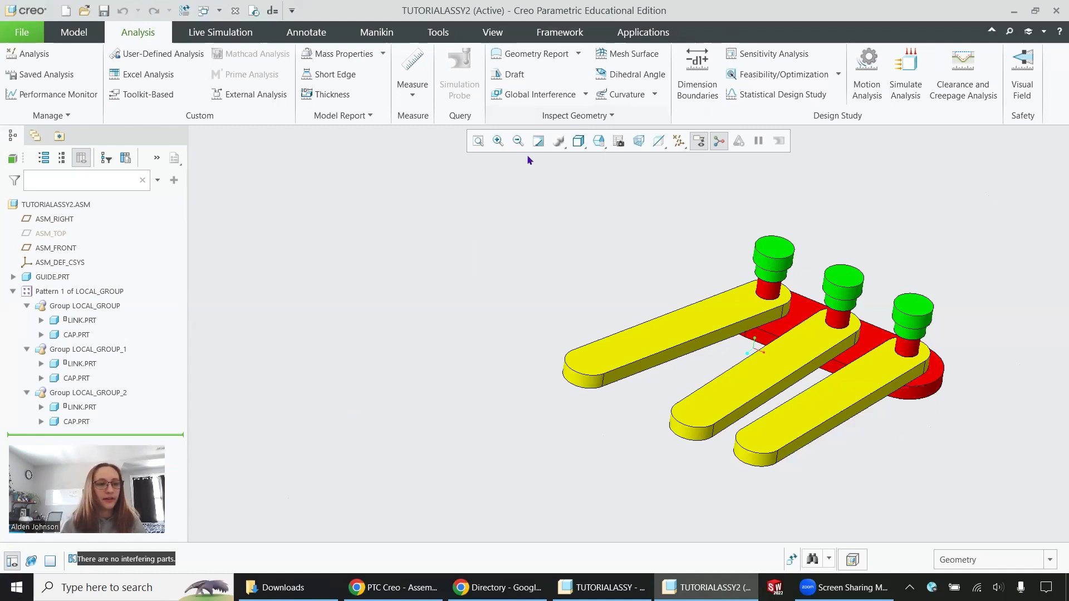
- Rotate the first group's link about its peg with Drag Components until it overlaps the middle link
left_click(74, 31)
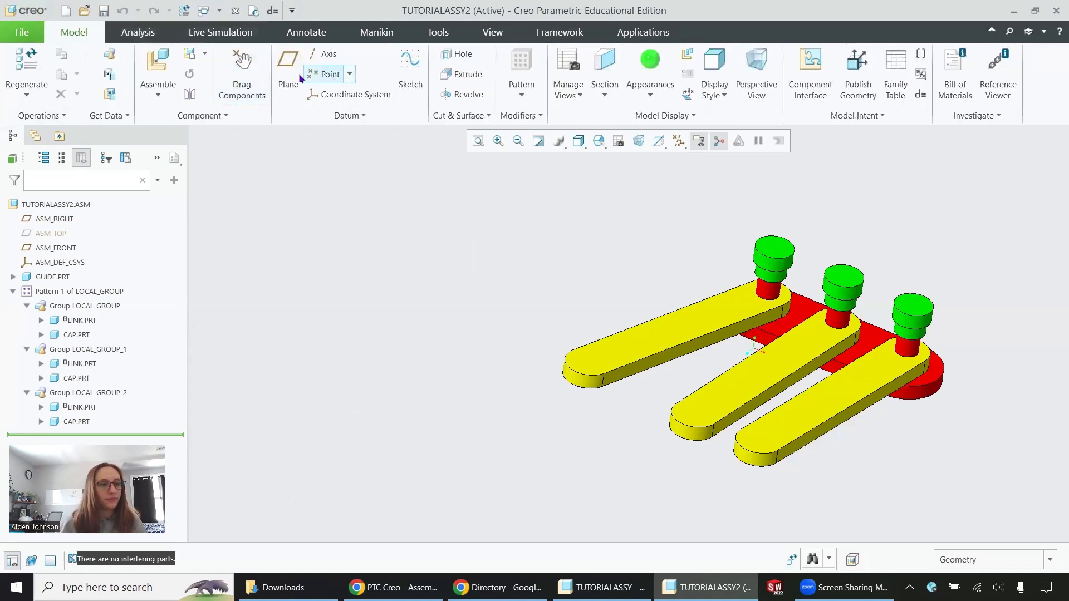
left_click(242, 78)
left_click(649, 348)
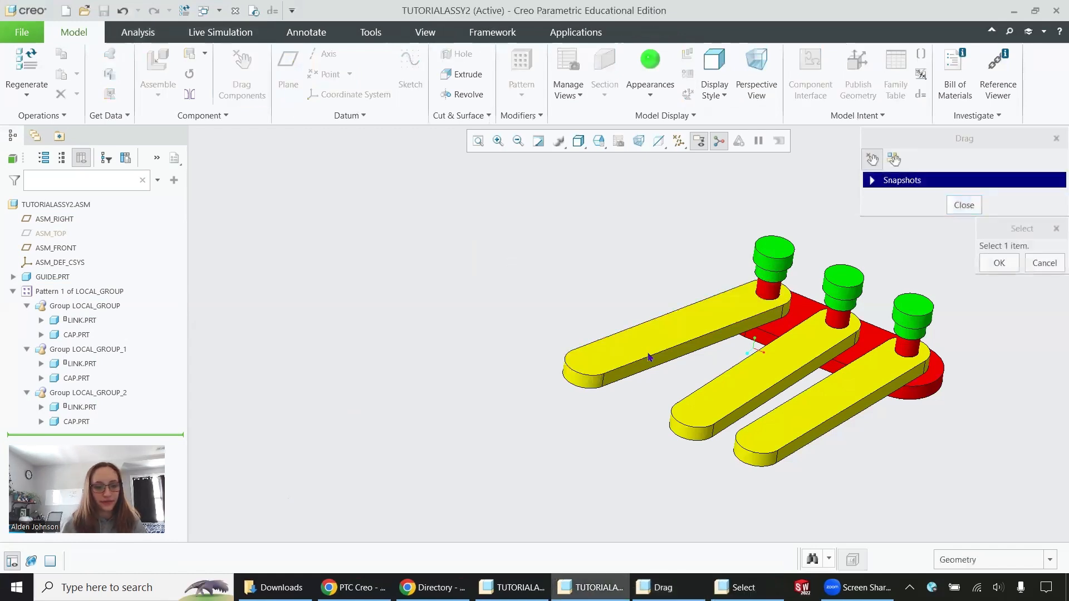
left_click(999, 263)
left_click(964, 205)
- Repeat the Global Interference analysis with the first link overlapping the middle one
left_click(118, 38)
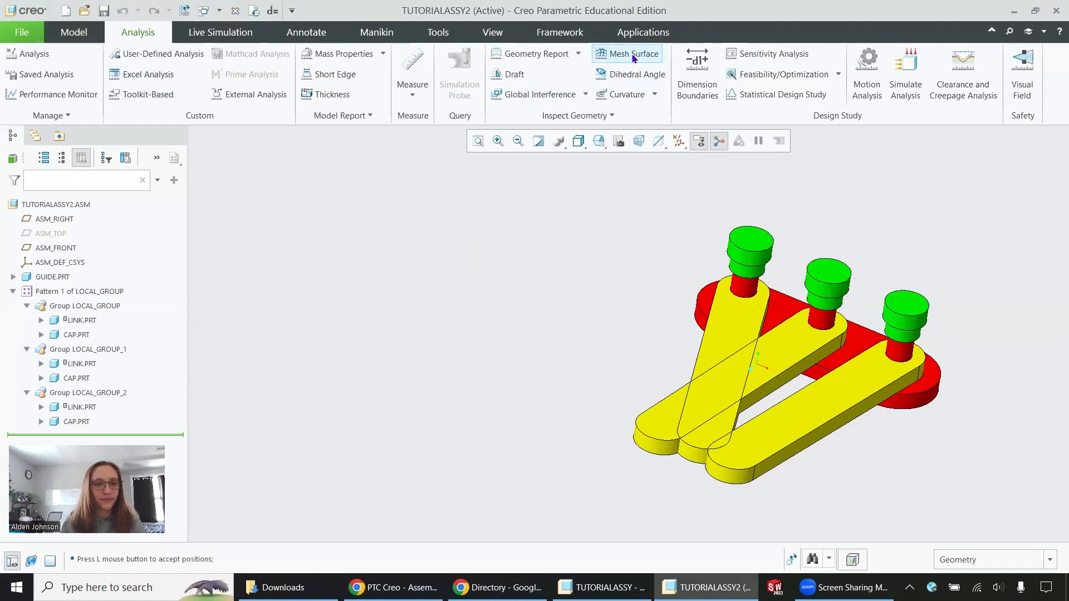
left_click(536, 94)
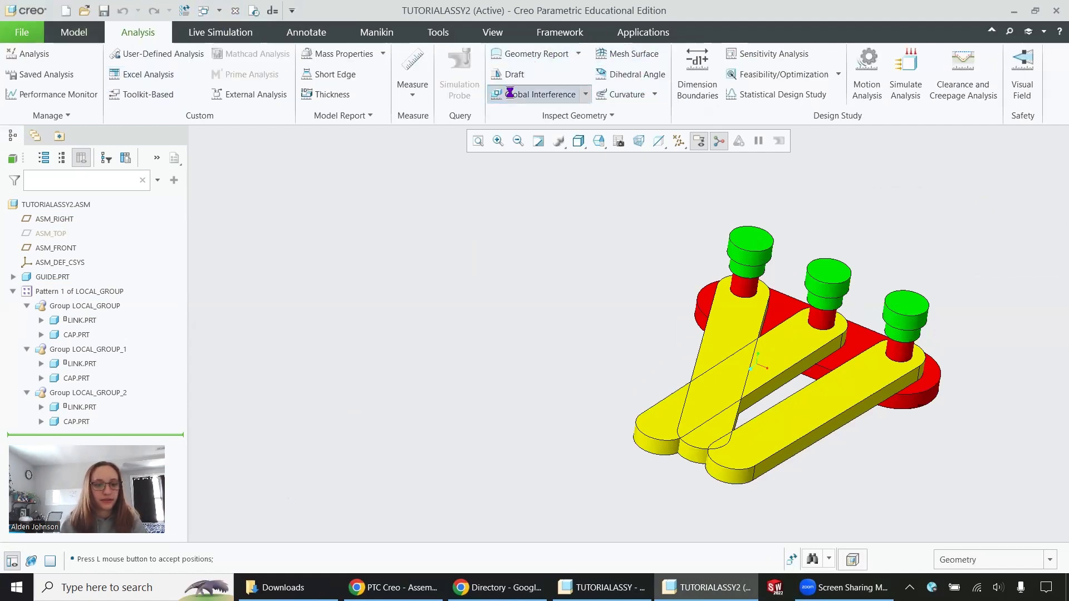
left_click(989, 493)
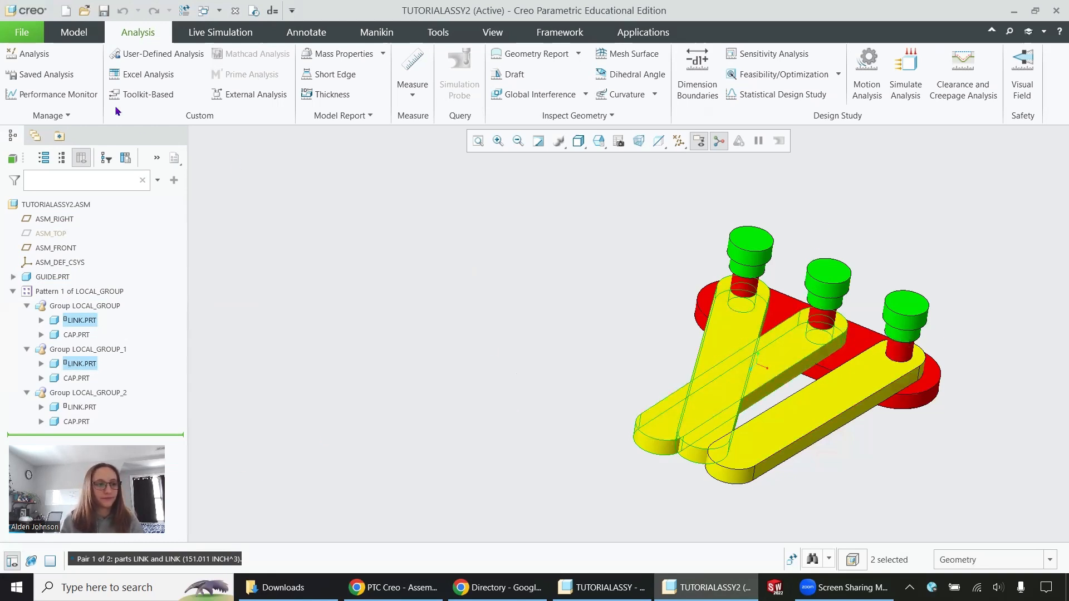
- Rotate the first group's link clear of the middle link, nearly parallel to it, using Drag Components
left_click(86, 33)
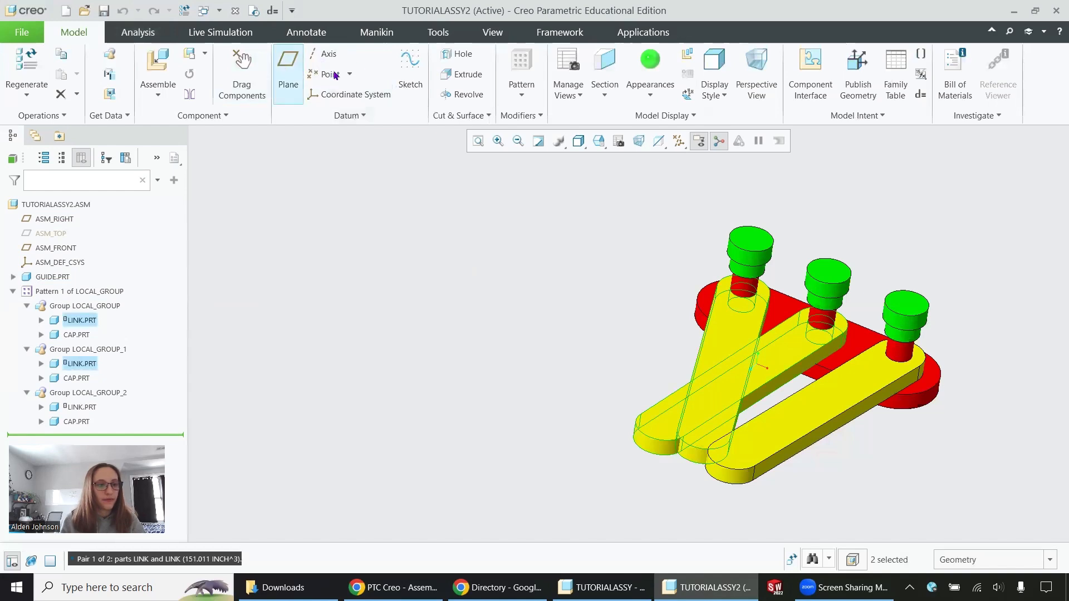
left_click(241, 75)
left_click(661, 410)
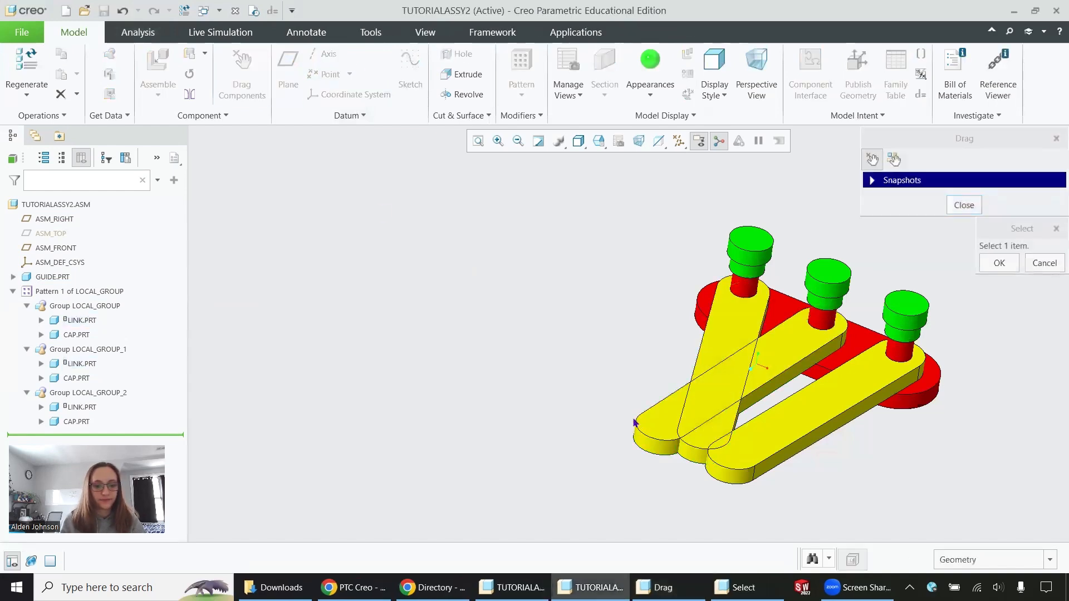
left_click(586, 392)
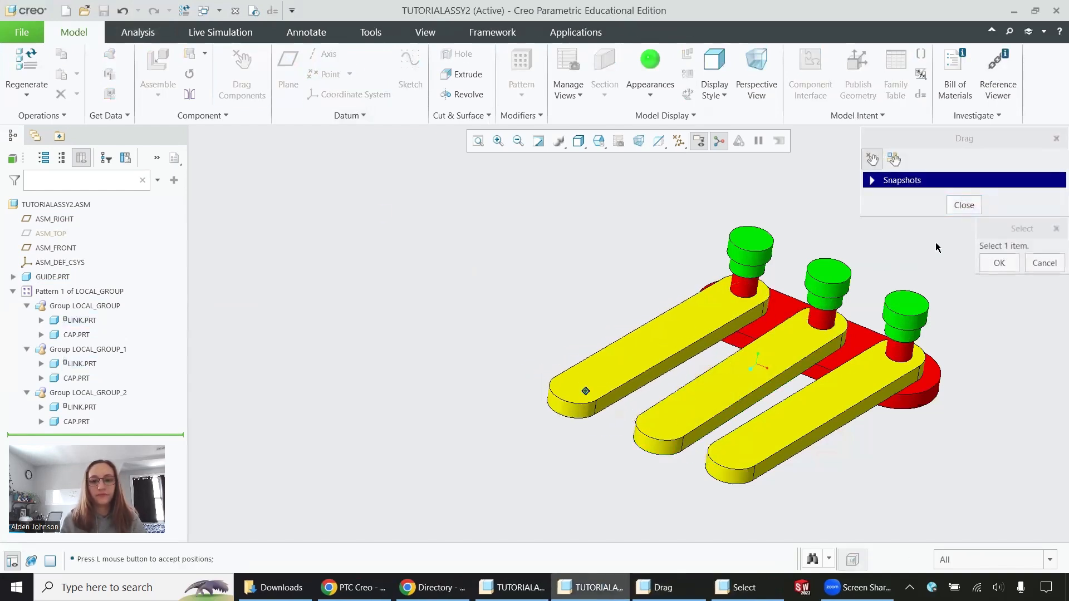
left_click(991, 267)
left_click(964, 205)
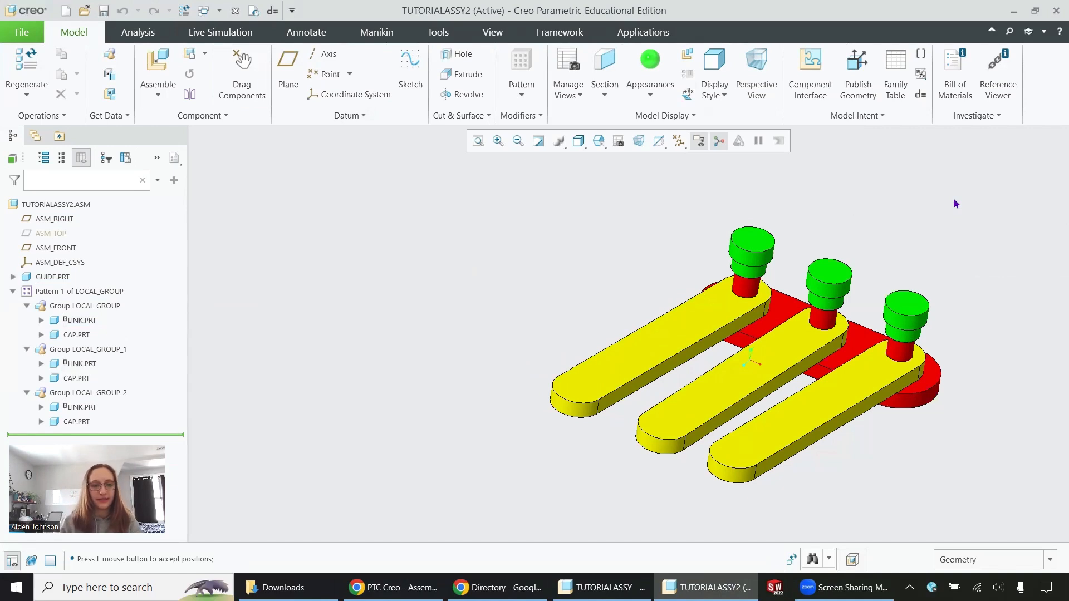
- Activate the Default Explode state of the assembly in the View Manager
left_click(492, 32)
left_click(531, 92)
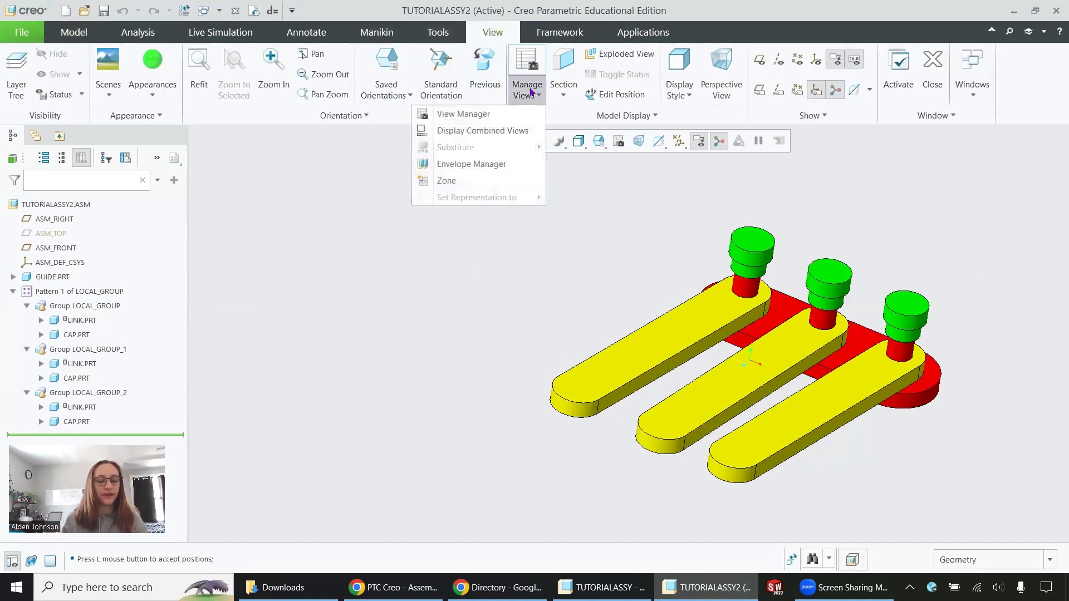
left_click(473, 114)
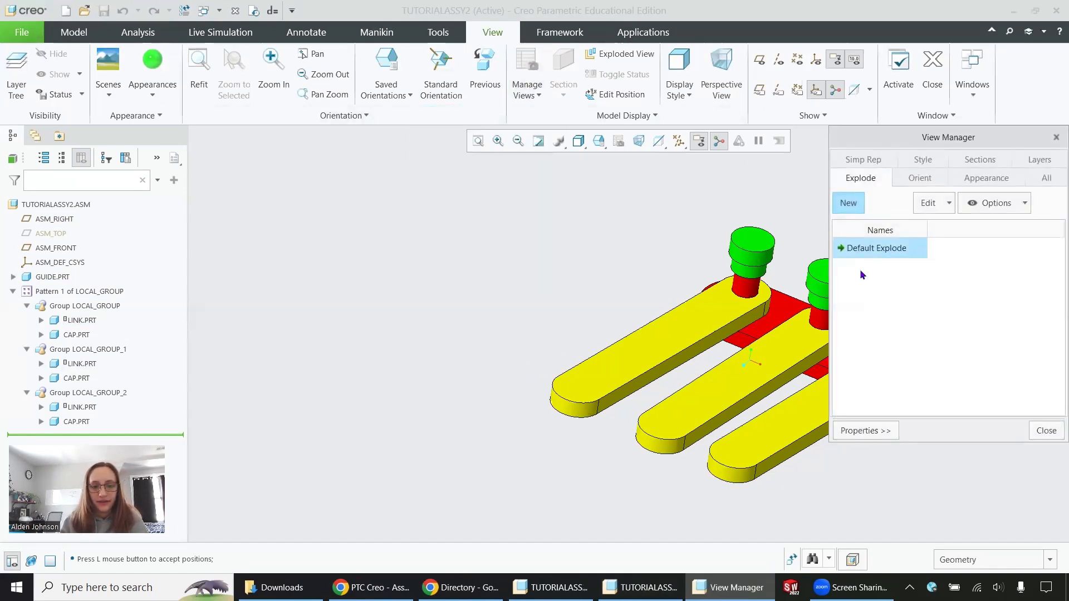
right_click(868, 251)
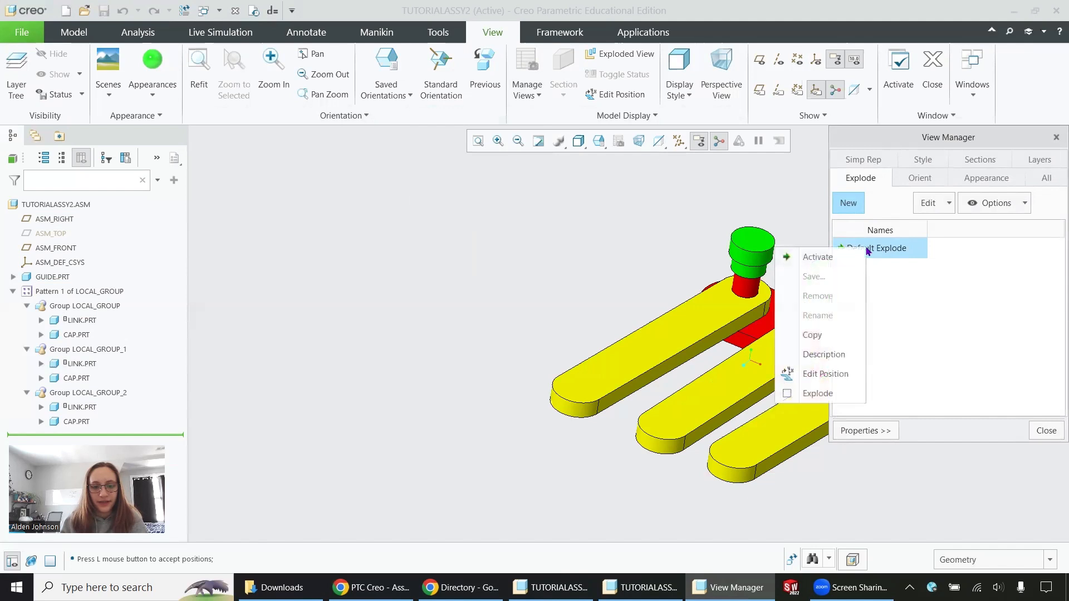
left_click(817, 257)
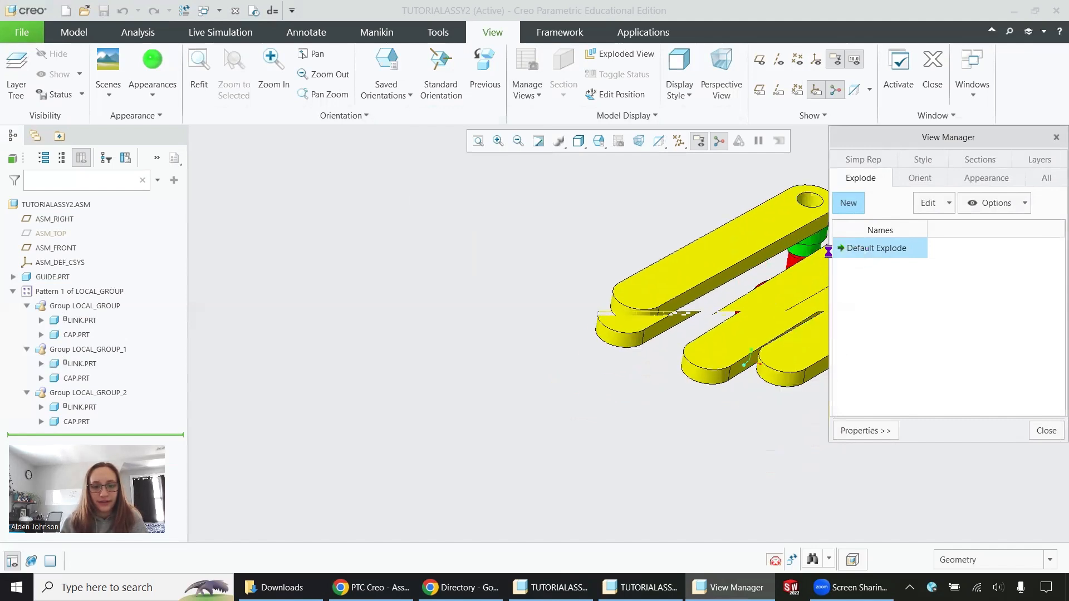
- Look through the View Manager's view categories and examine the default exploded arrangement of caps, links and guide from several angles
left_click(859, 161)
left_click(920, 160)
left_click(969, 179)
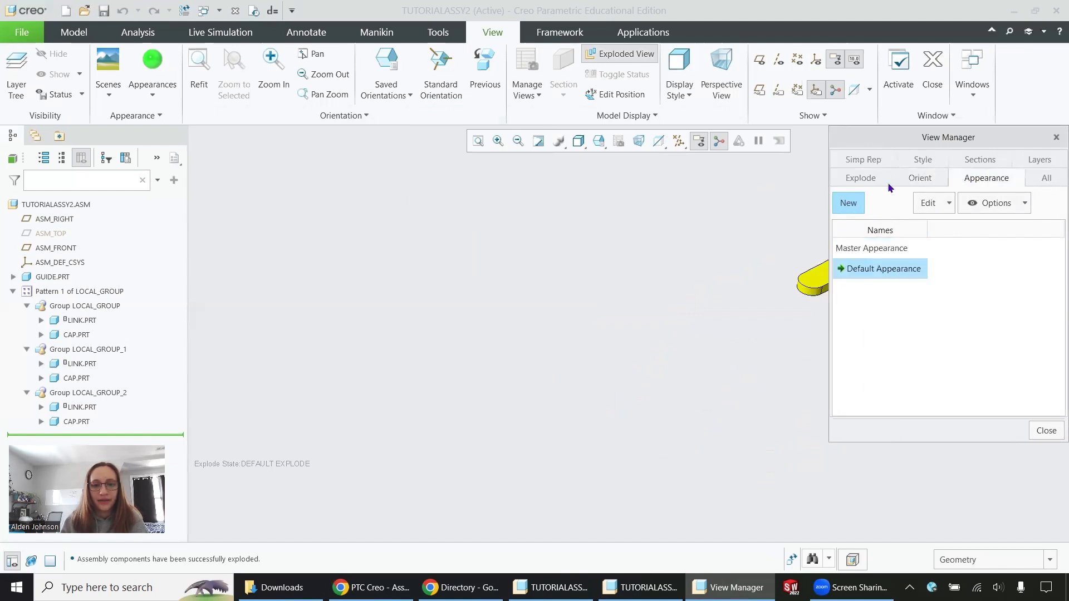
left_click(867, 180)
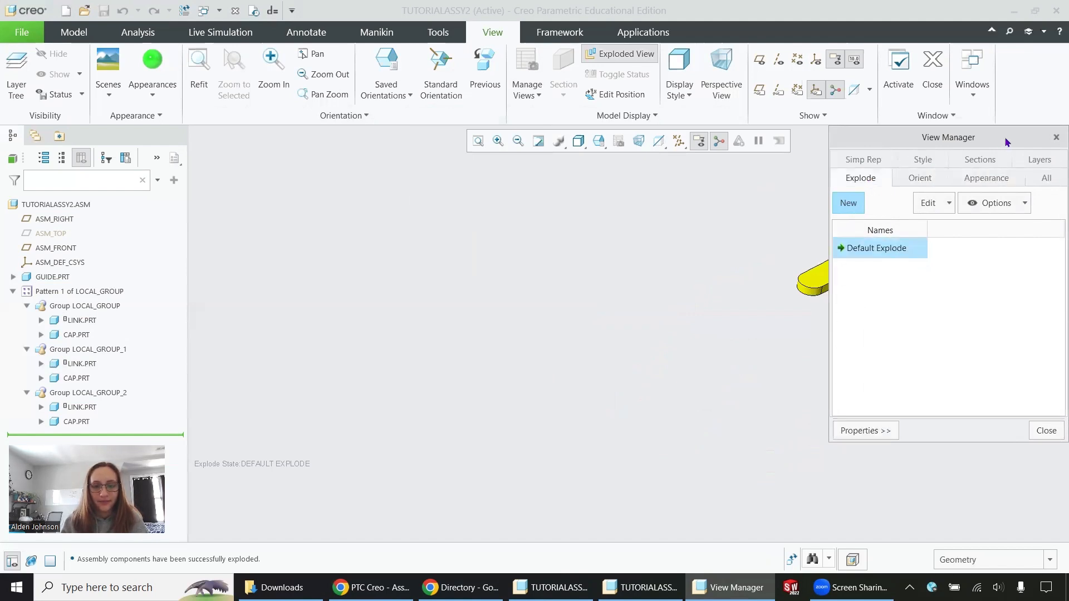
left_click_drag(1008, 143, 541, 179)
middle_click_drag(907, 308, 964, 310)
scroll(780, 295, "up", 3)
scroll(908, 287, "down", 5)
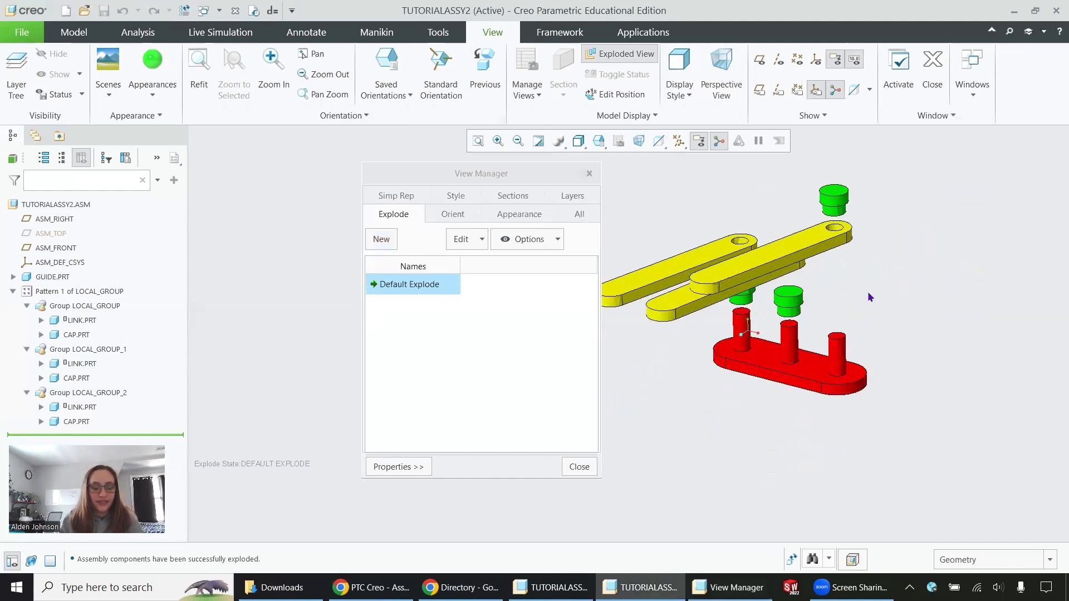
middle_click_drag(876, 382, 853, 358)
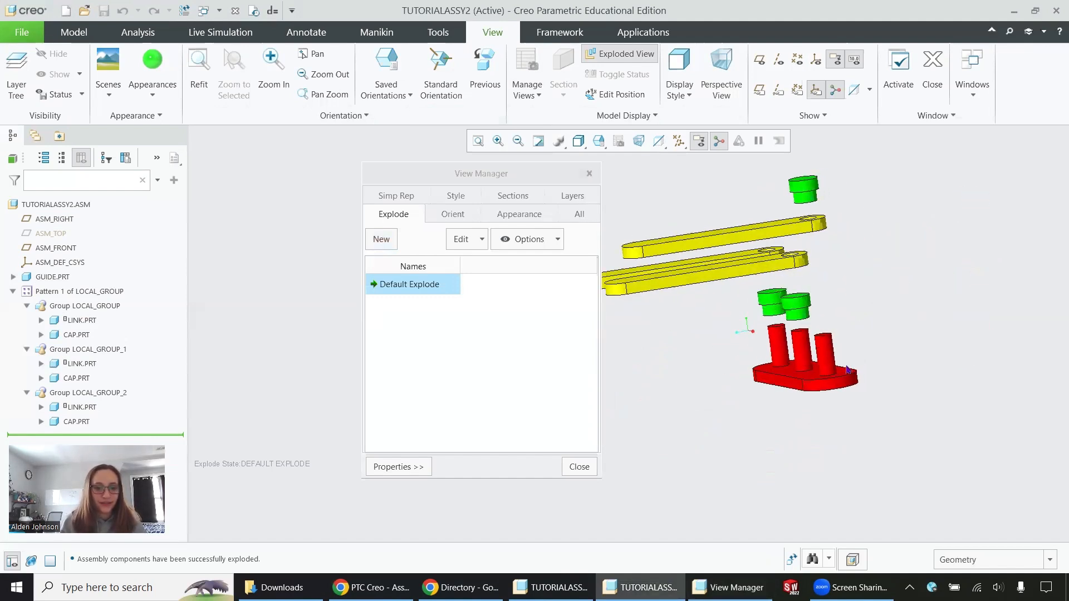
scroll(853, 358, "up", 2)
middle_click_drag(840, 316, 783, 313)
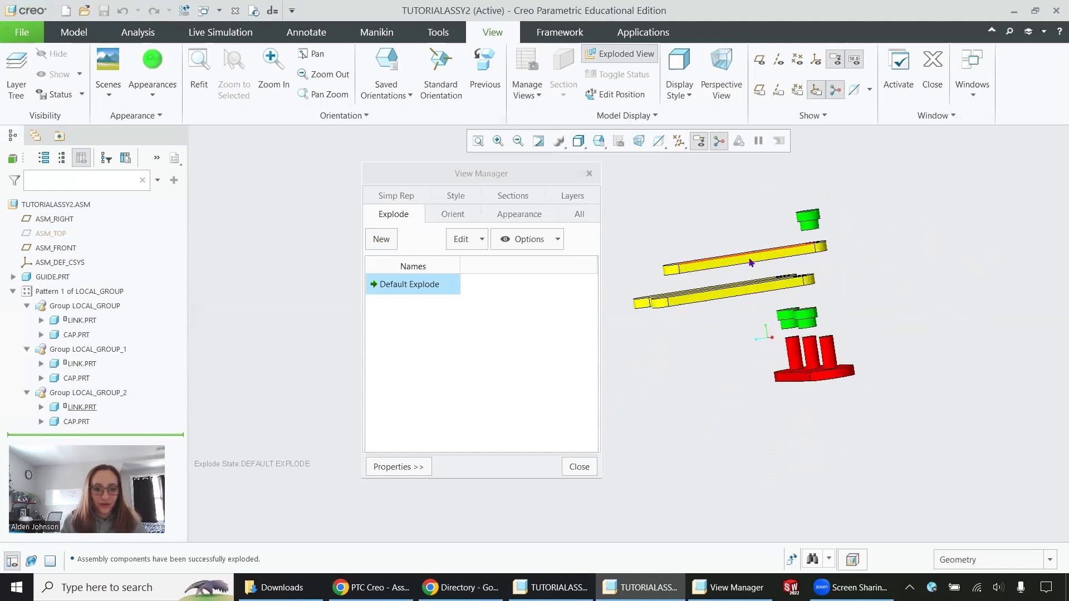
middle_click_drag(828, 316, 667, 256)
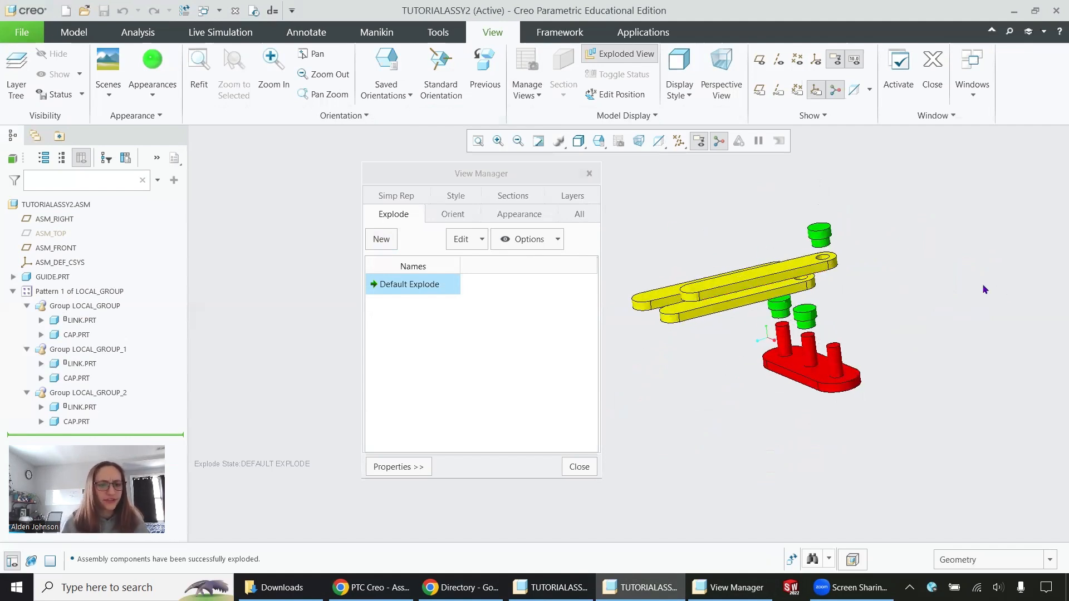
right_click(389, 284)
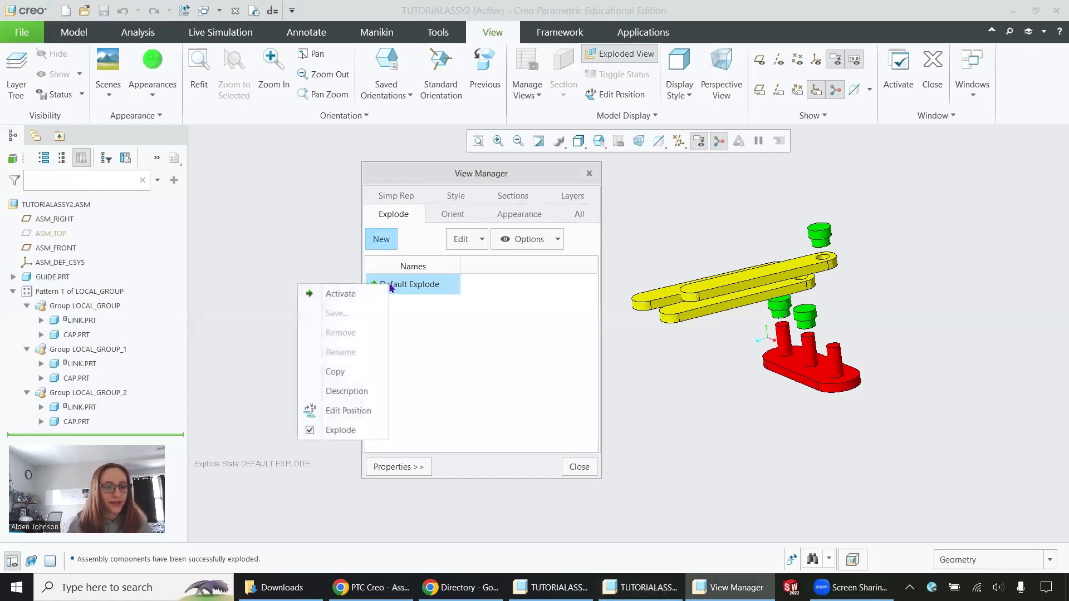
left_click(340, 410)
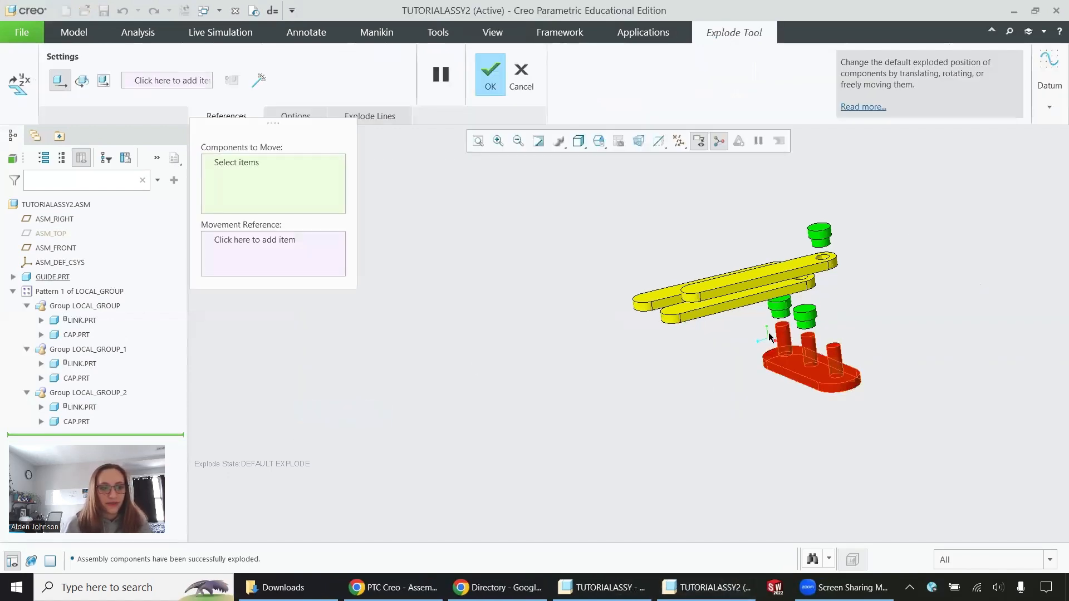
left_click(520, 76)
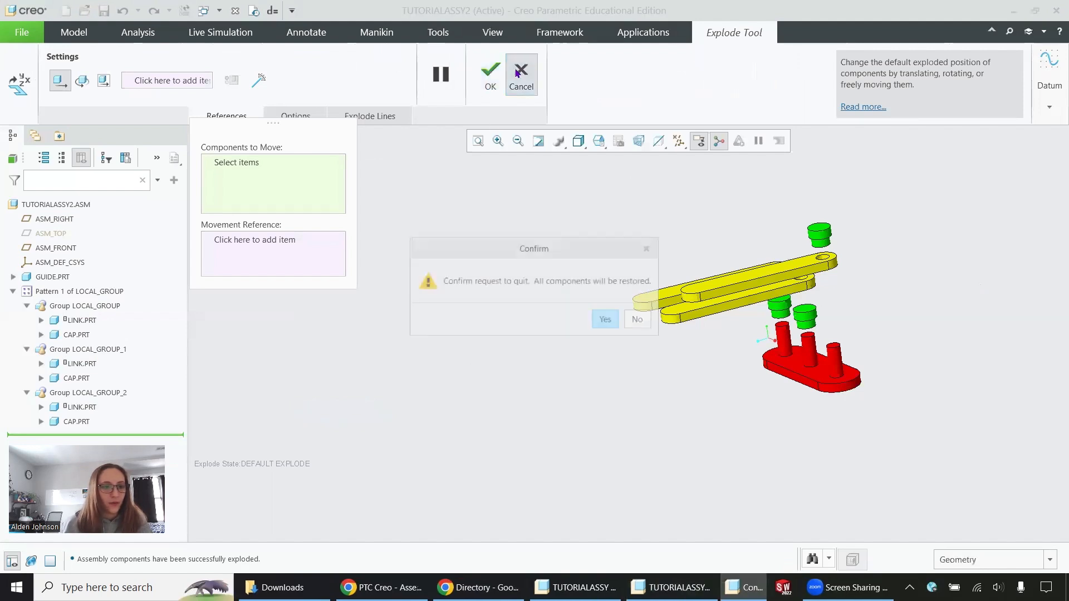
left_click(607, 321)
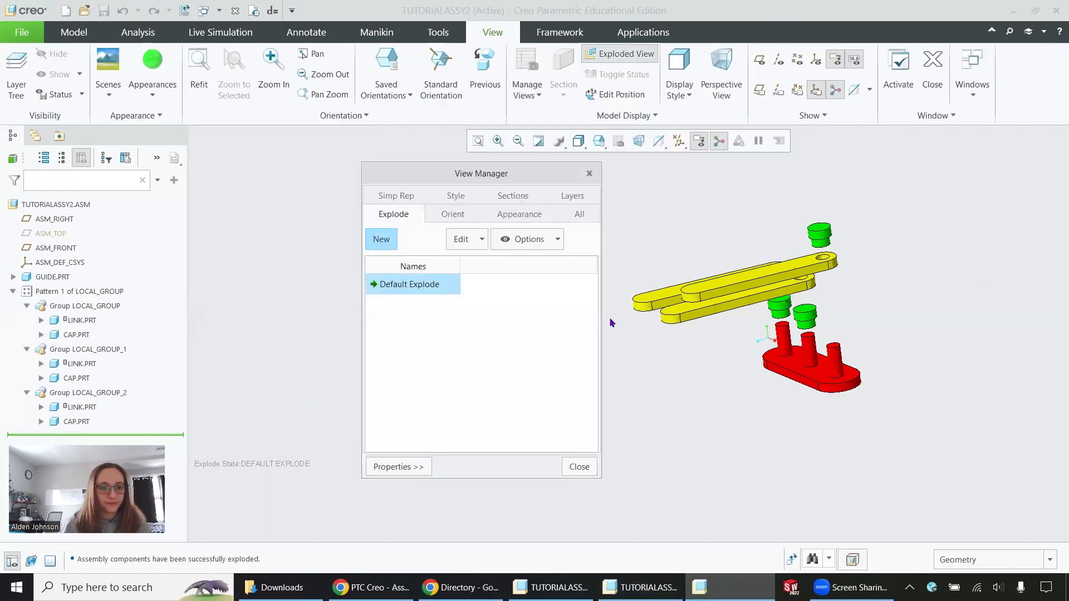
- Create a new explode state named my_explode
left_click(382, 239)
type("my_explode")
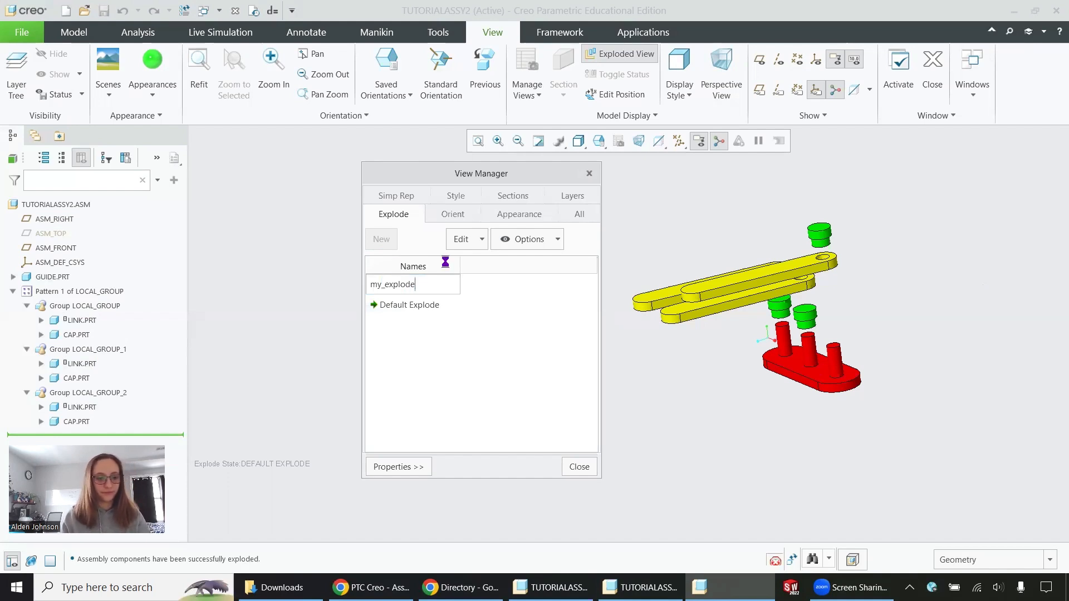
key("Return")
- Edit component positions in My_Explode by moving all three caps together about 20.5 units straight up off the pegs
right_click(410, 286)
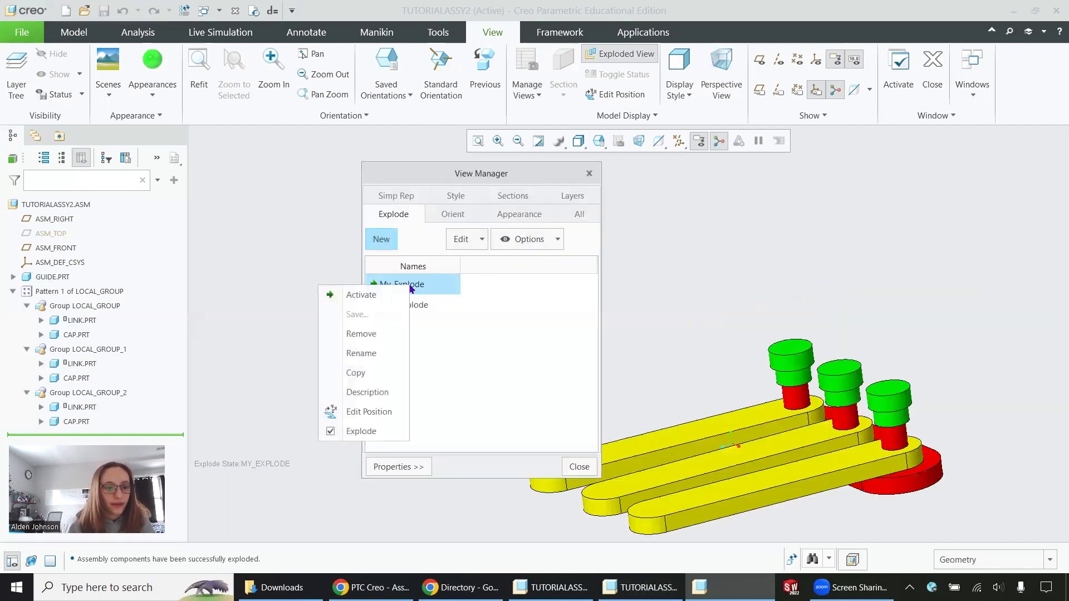
left_click(362, 411)
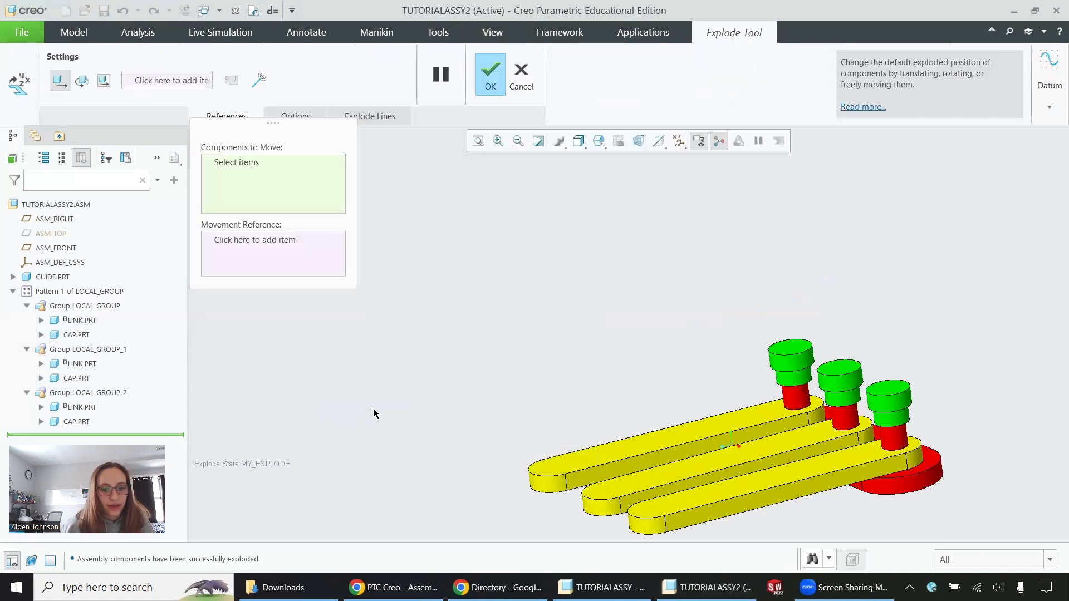
scroll(506, 302, "down", 3)
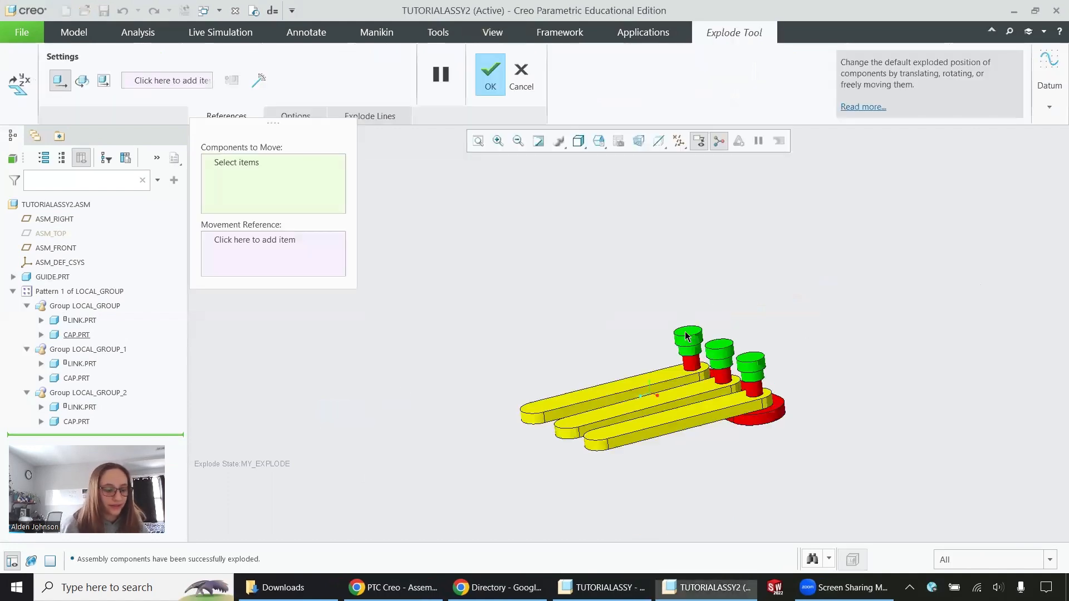
left_click(687, 336)
left_click(719, 350, "ctrl")
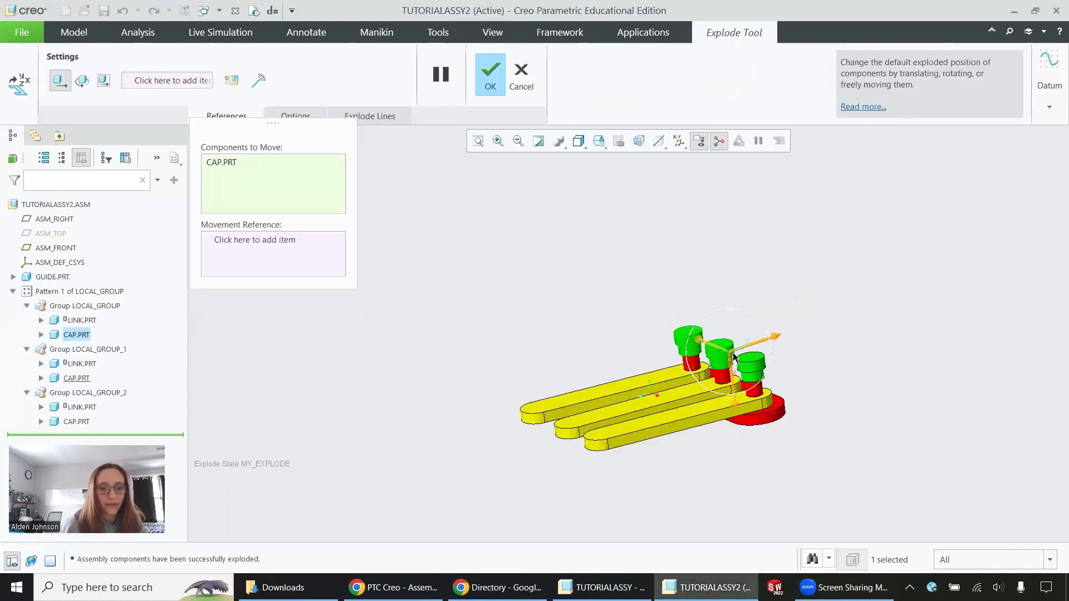
left_click(756, 369, "ctrl")
left_click_drag(766, 419, 767, 315)
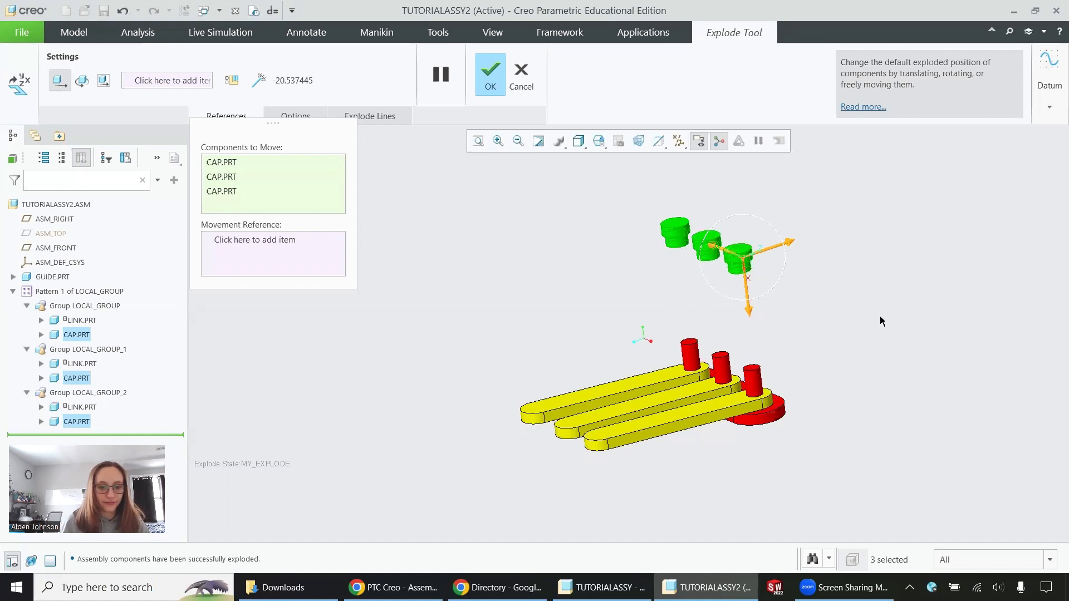
- Move the guide about 19.1 units straight down below the links and accept the exploded positions
left_click(773, 419)
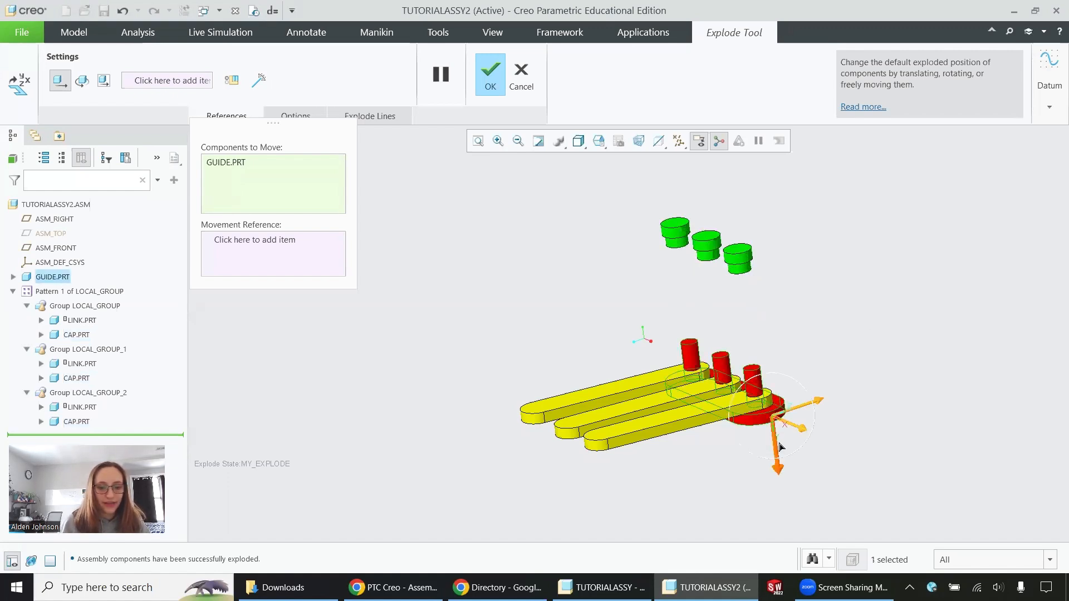
left_click_drag(774, 429, 786, 499)
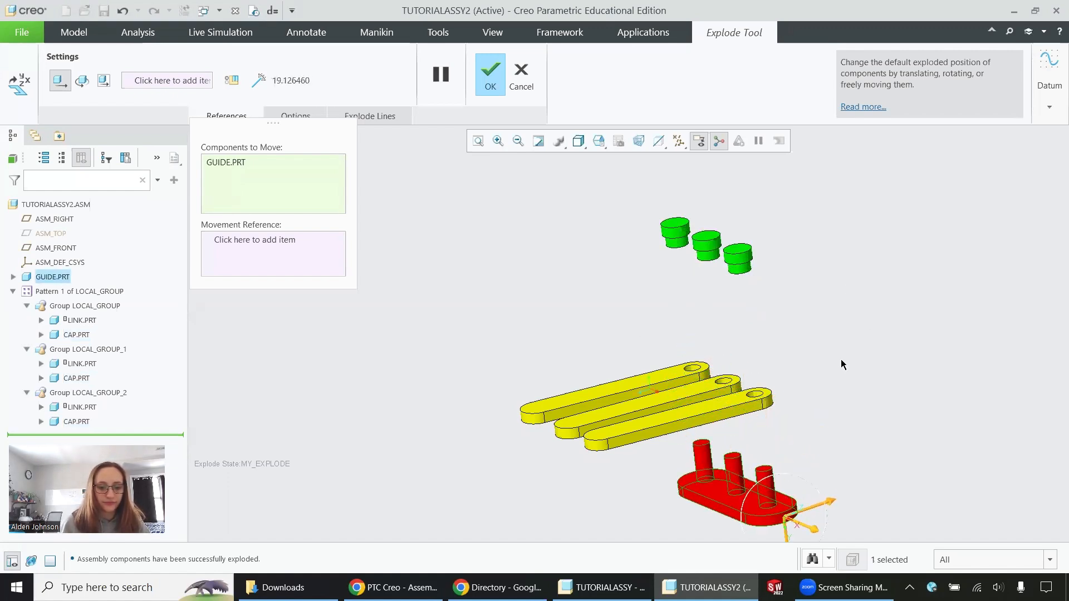
scroll(845, 297, "down", 4)
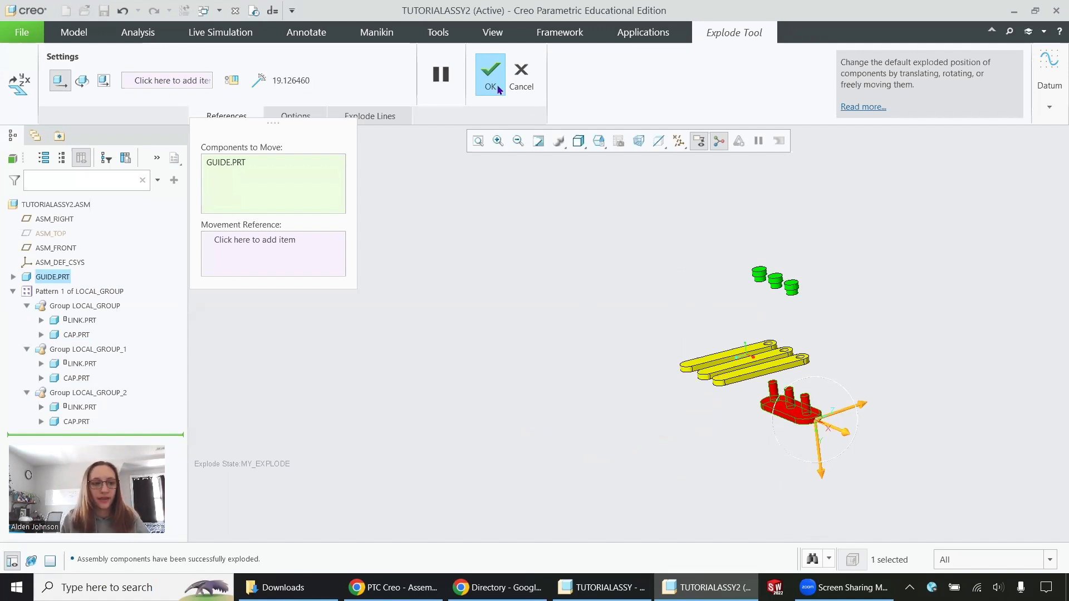
left_click(487, 81)
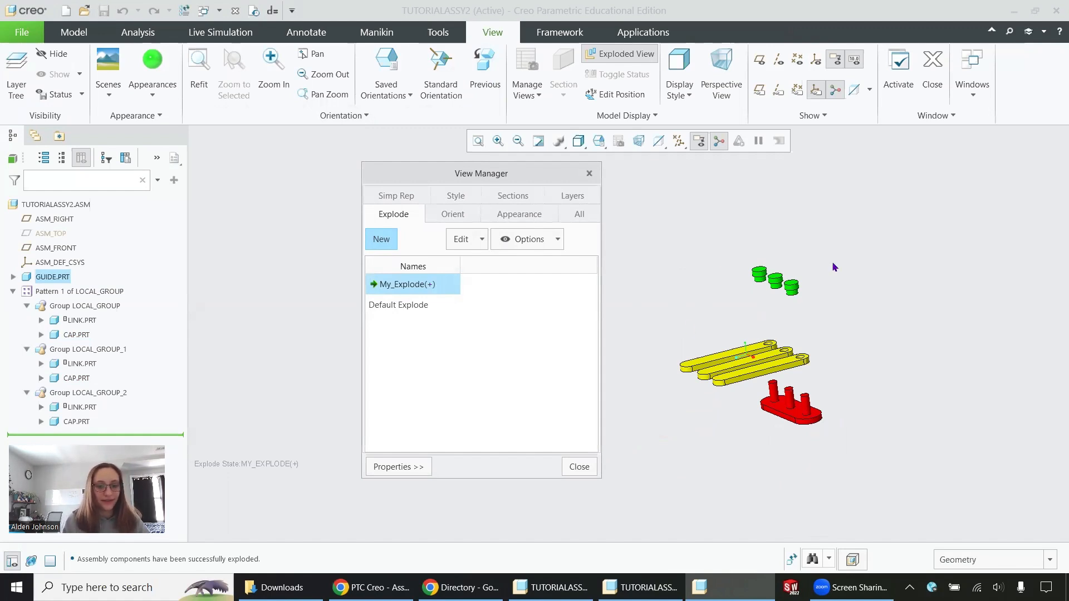
- Save the modified My_Explode state with only the Explode display element included
right_click(404, 285)
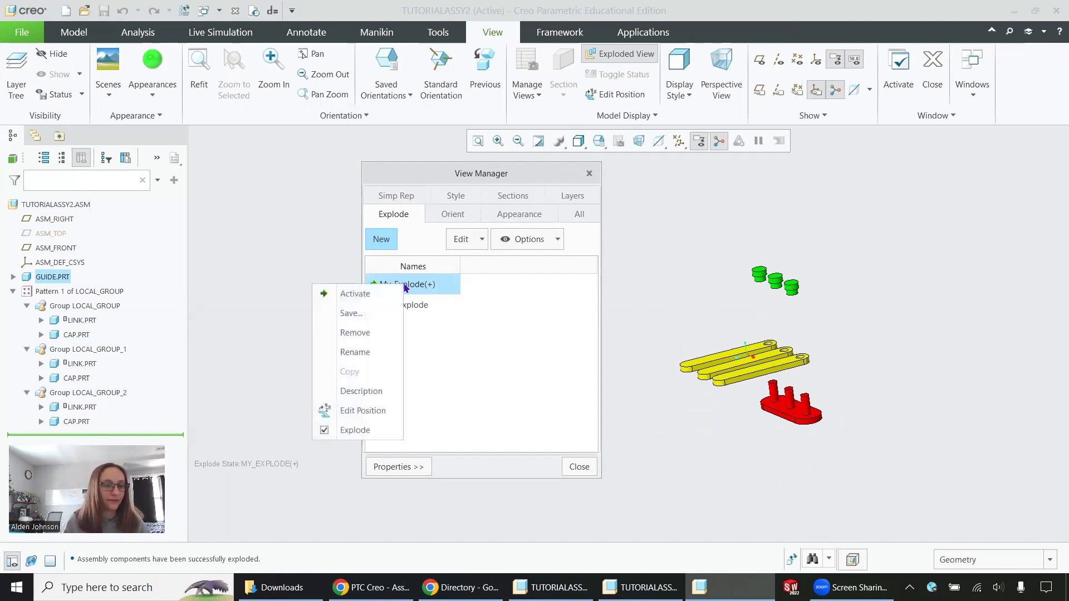
left_click(362, 312)
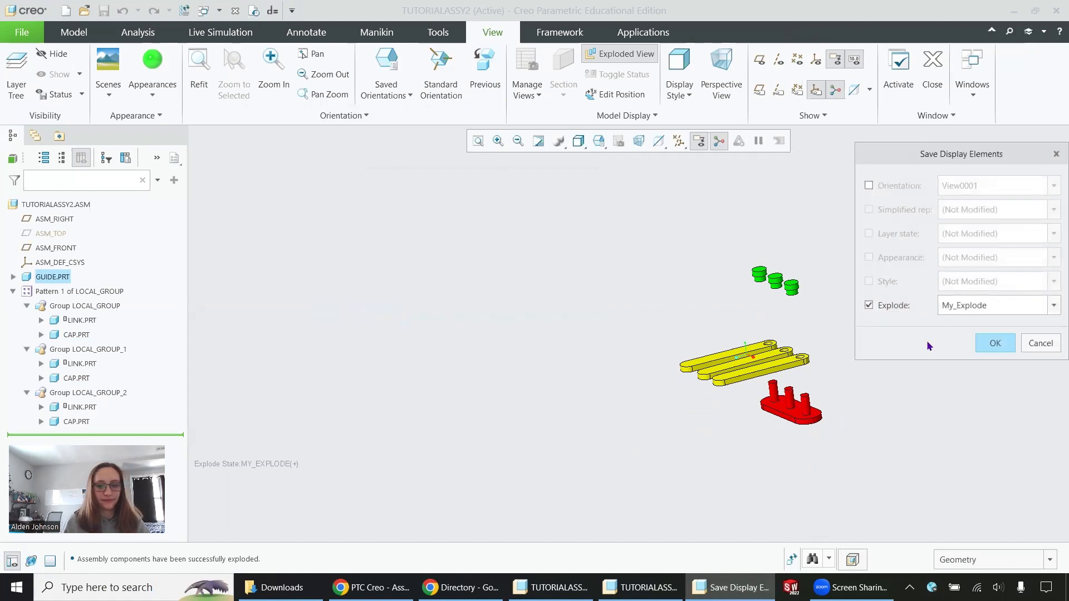
left_click(995, 343)
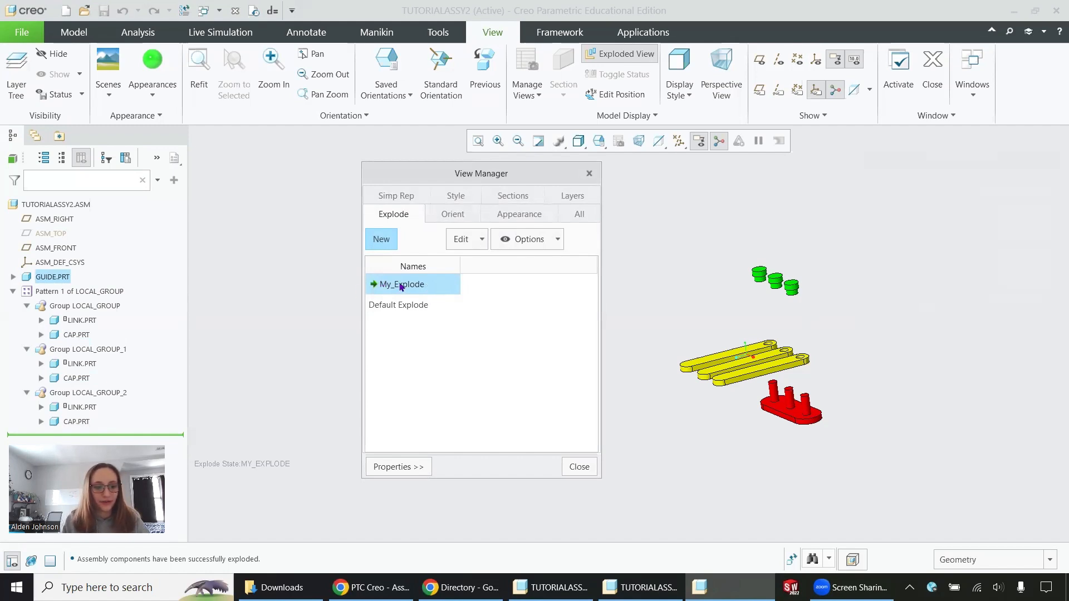
- Compare the two explode states by activating Default Explode and returning to My_Explode, and close the View Manager
left_click(415, 305)
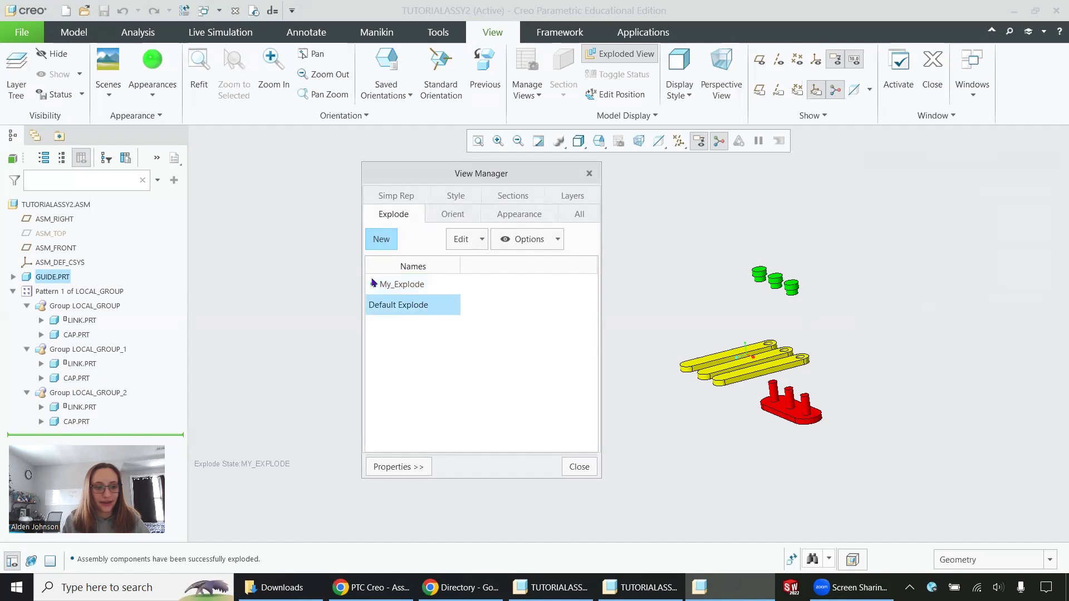
right_click(411, 310)
left_click(372, 313)
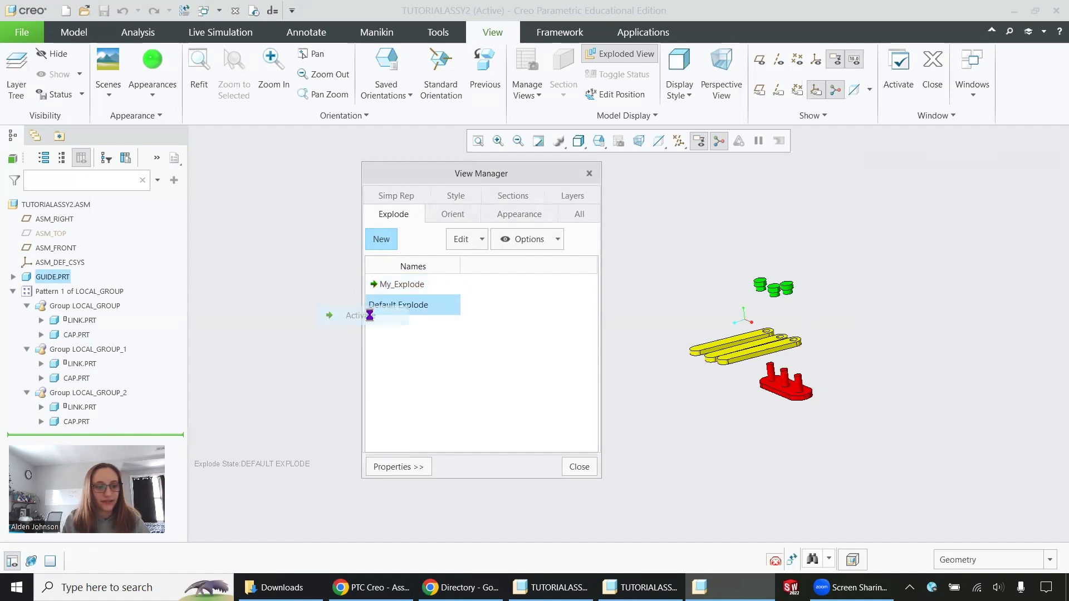
right_click(406, 289)
left_click(371, 292)
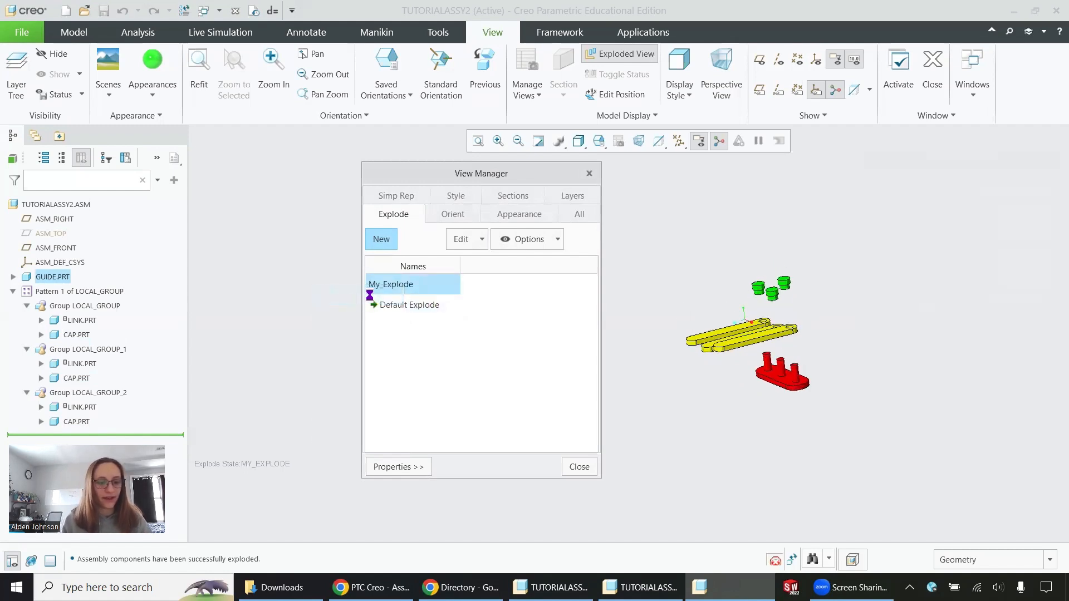
left_click(579, 466)
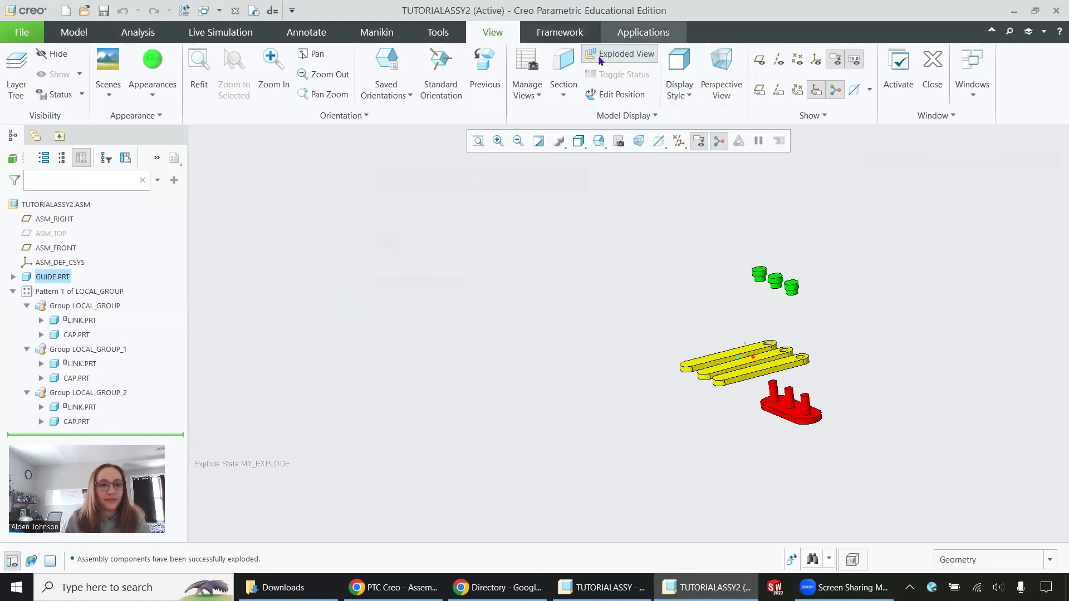
- Toggle the exploded view off and on to compare both displays, and leave the assembly unexploded
left_click(617, 58)
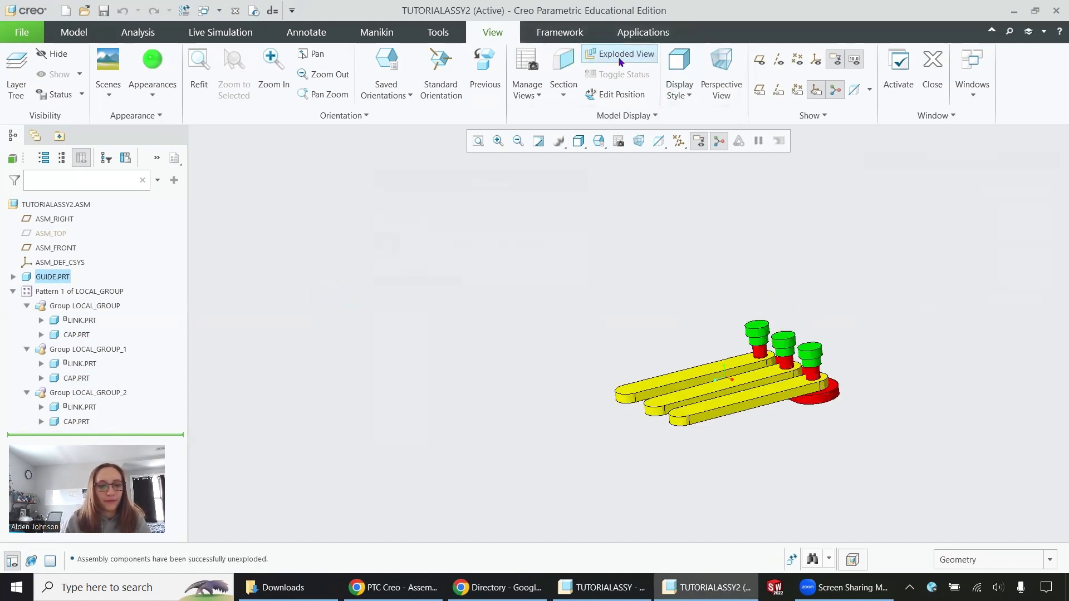
left_click(621, 59)
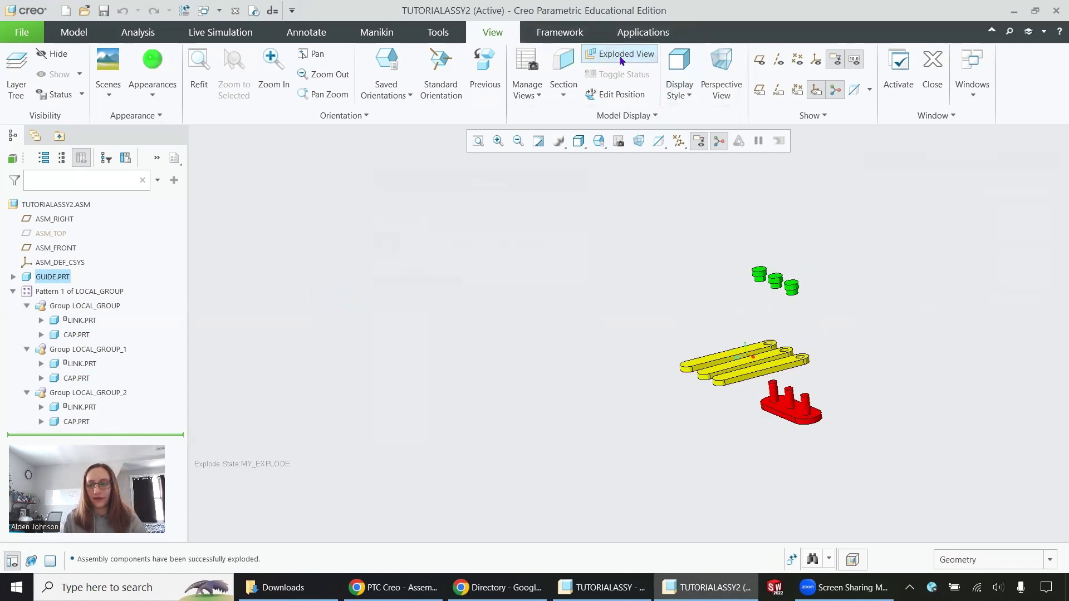
left_click(308, 262)
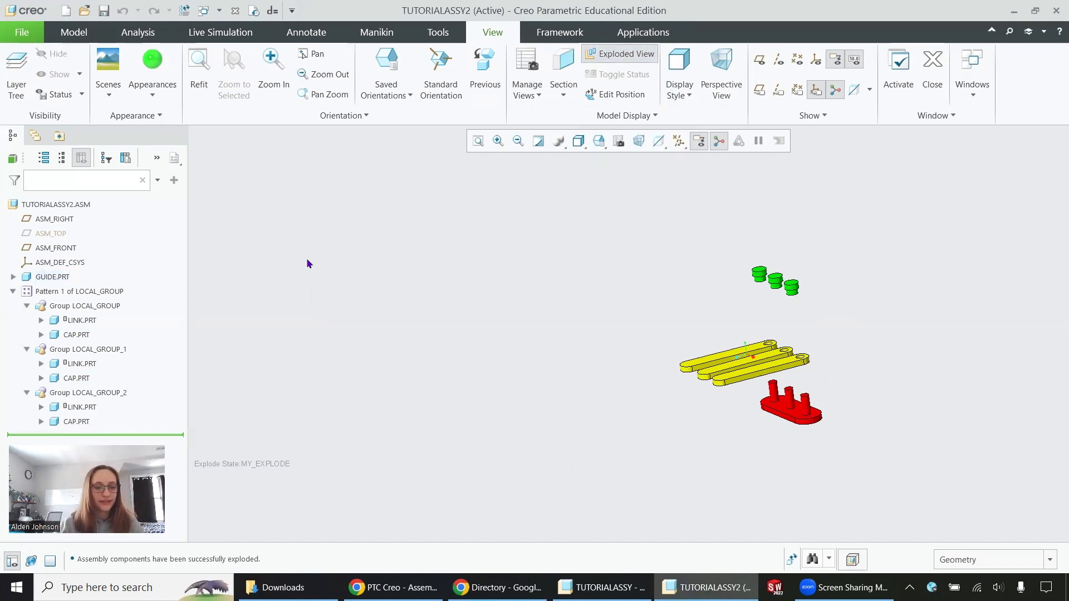
left_click(621, 55)
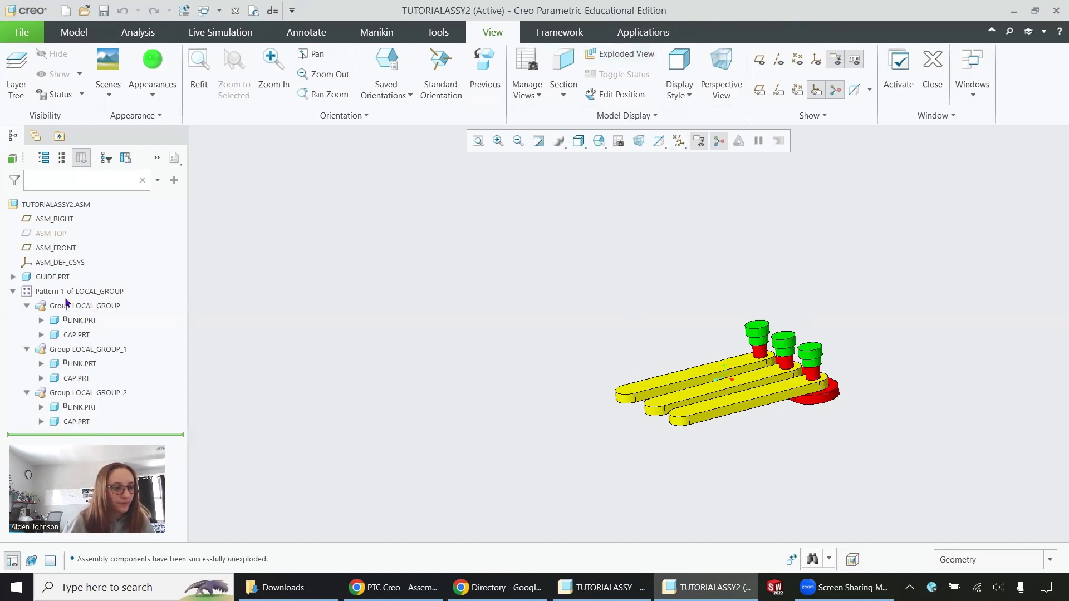
- Open the guide part from the assembly in its own window
left_click(53, 277)
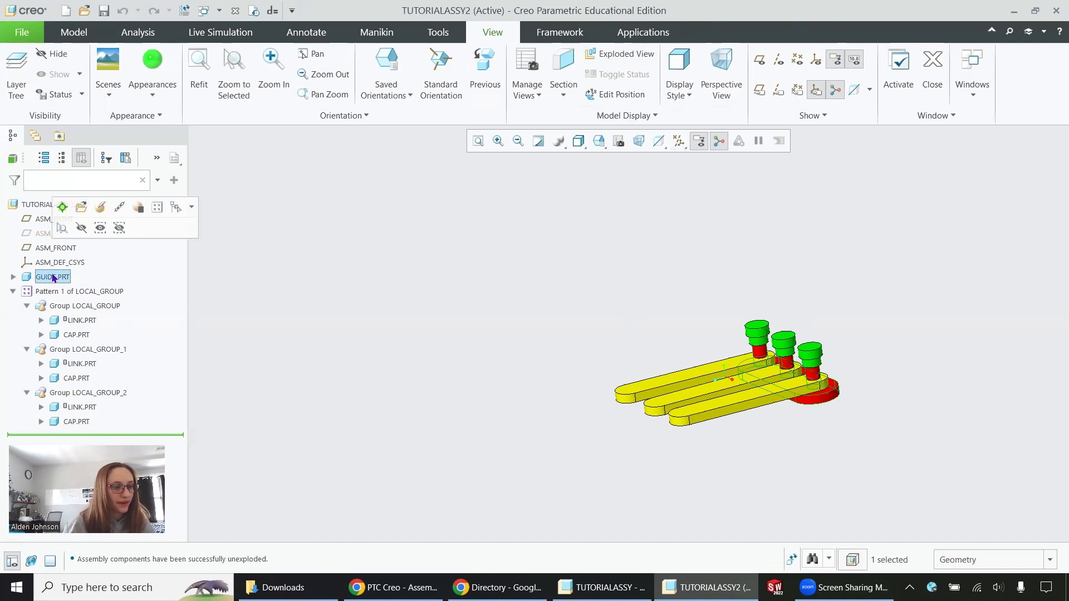
left_click(81, 208)
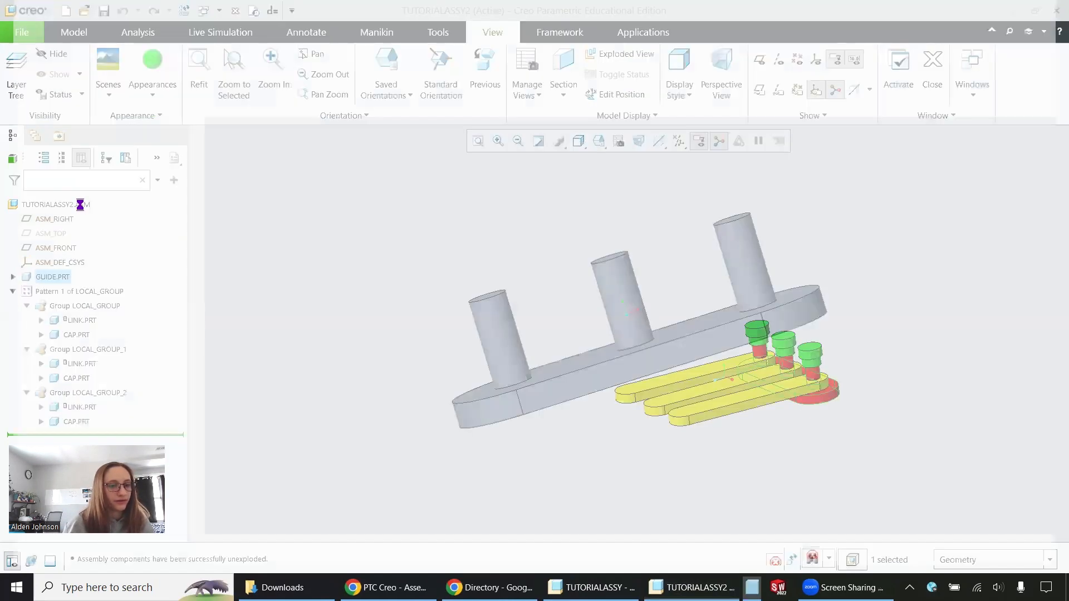
middle_click_drag(935, 328, 810, 370)
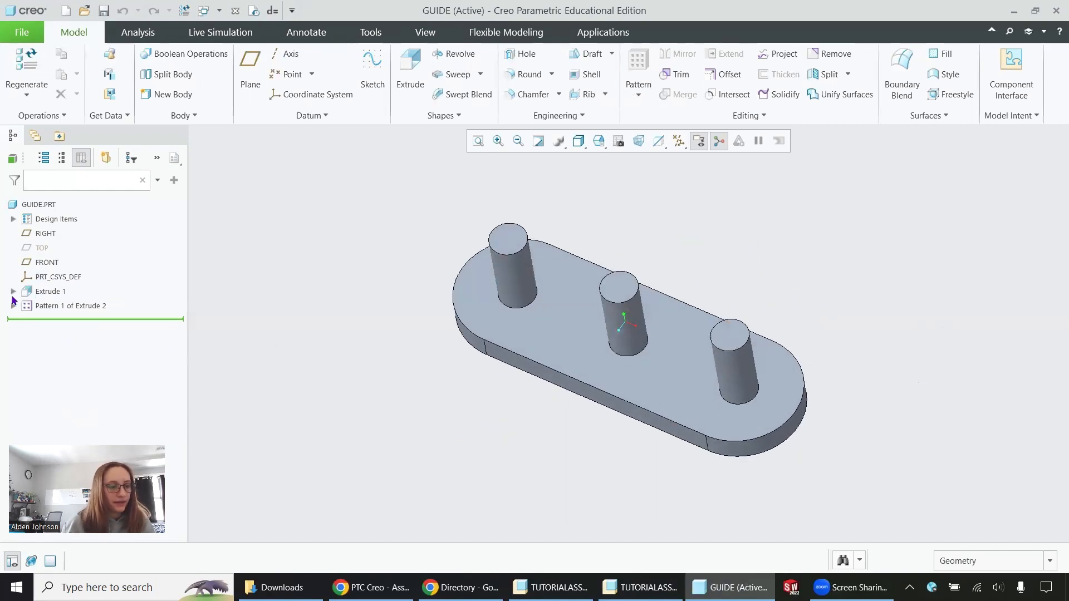
- Set the end radius of the guide's base extrusion to 10 and save the part
left_click(26, 294)
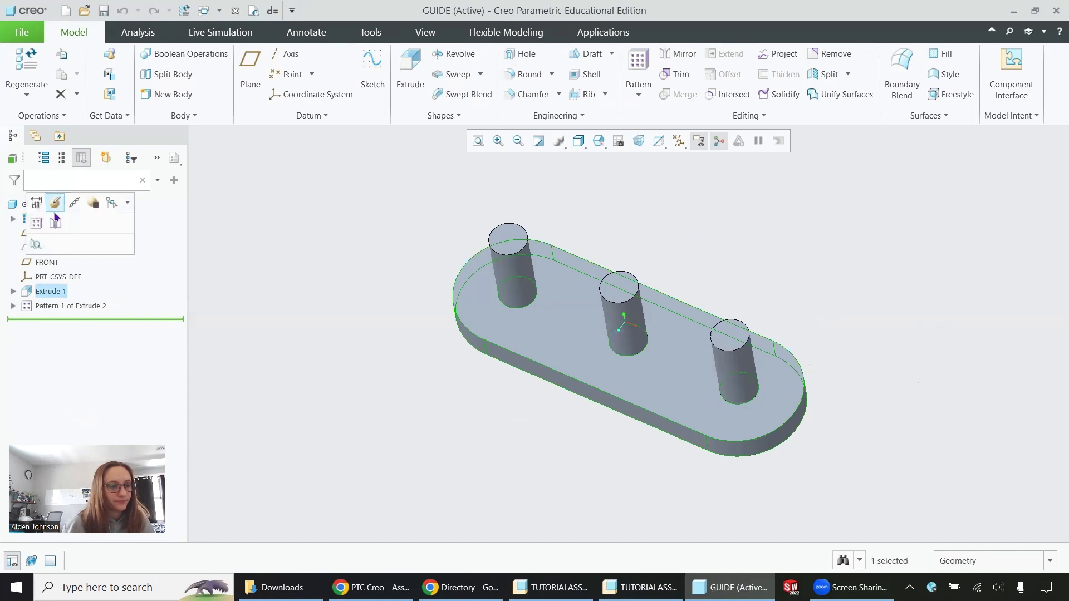
left_click(36, 202)
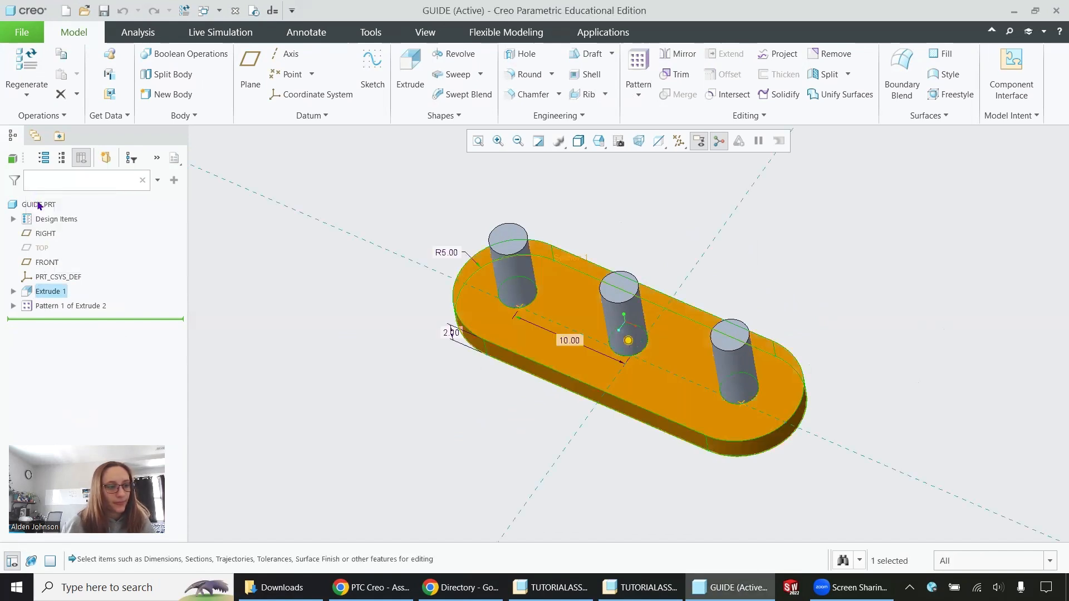
double_click(447, 252)
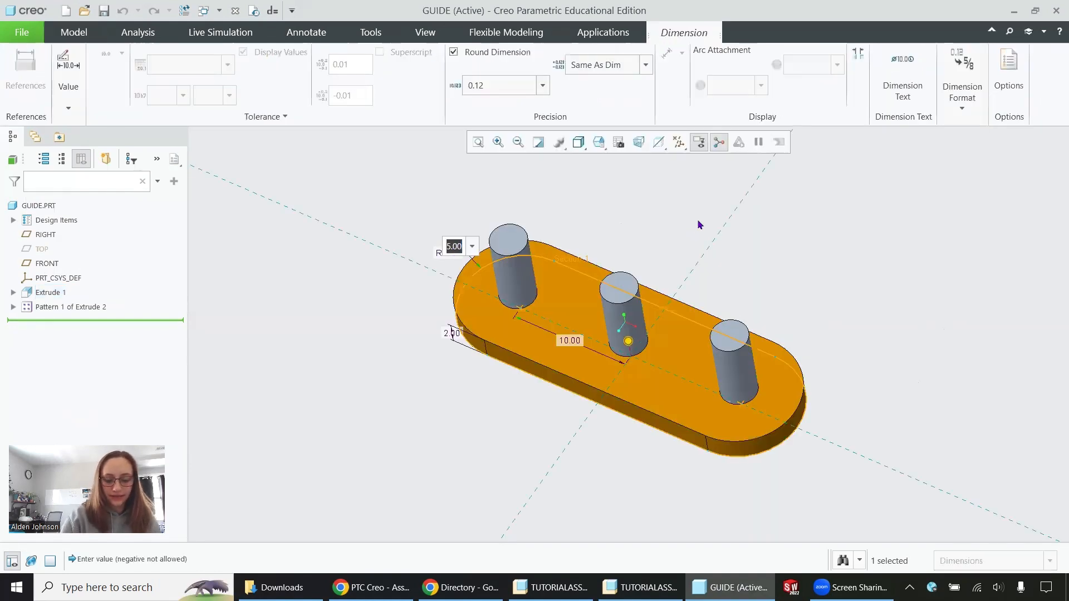
type("10")
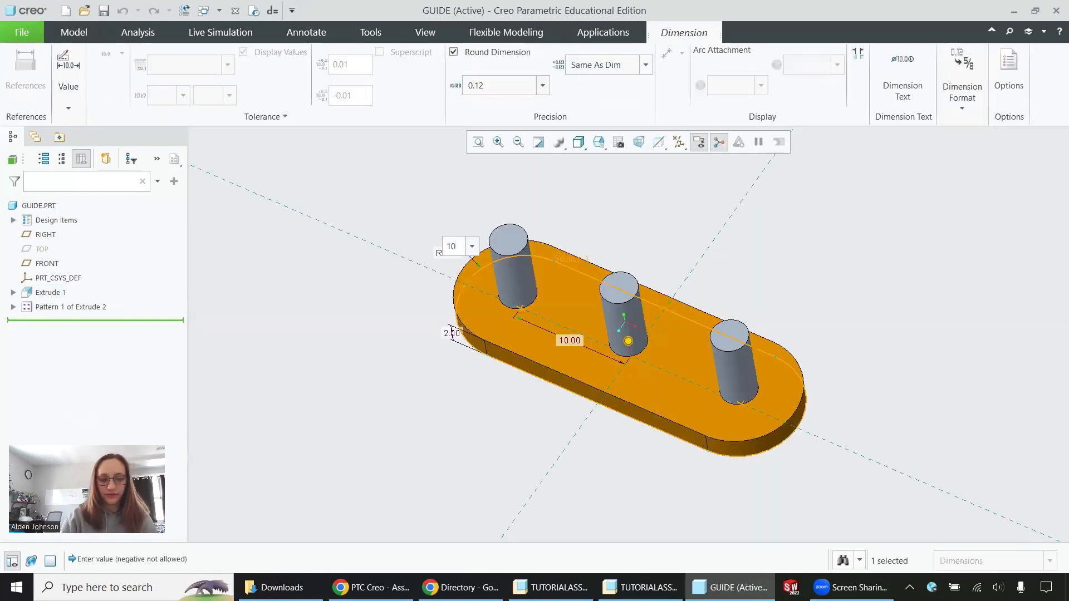
key("Return")
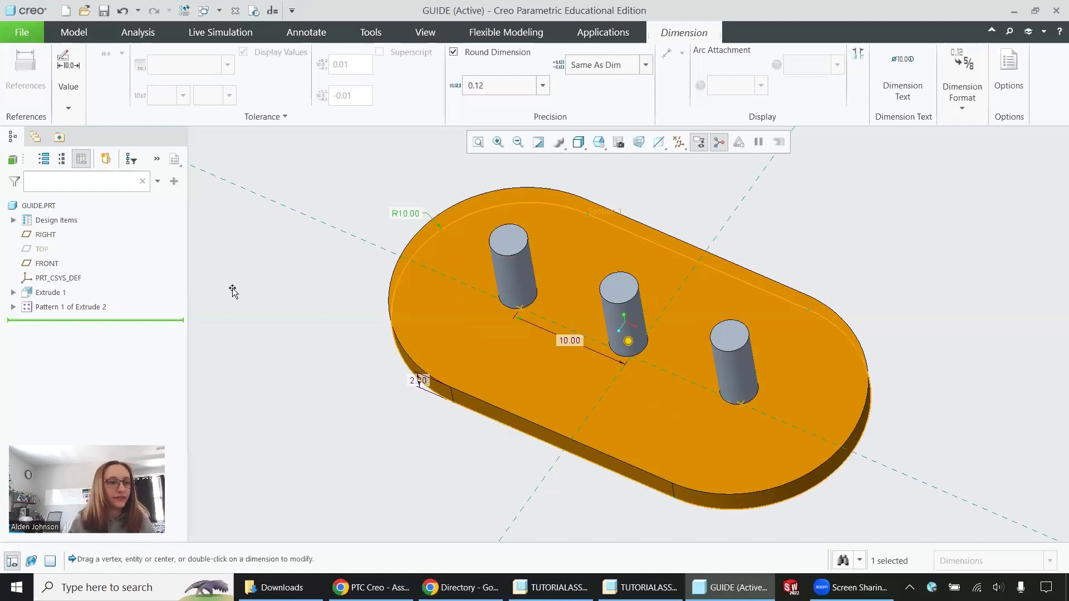
left_click(278, 284)
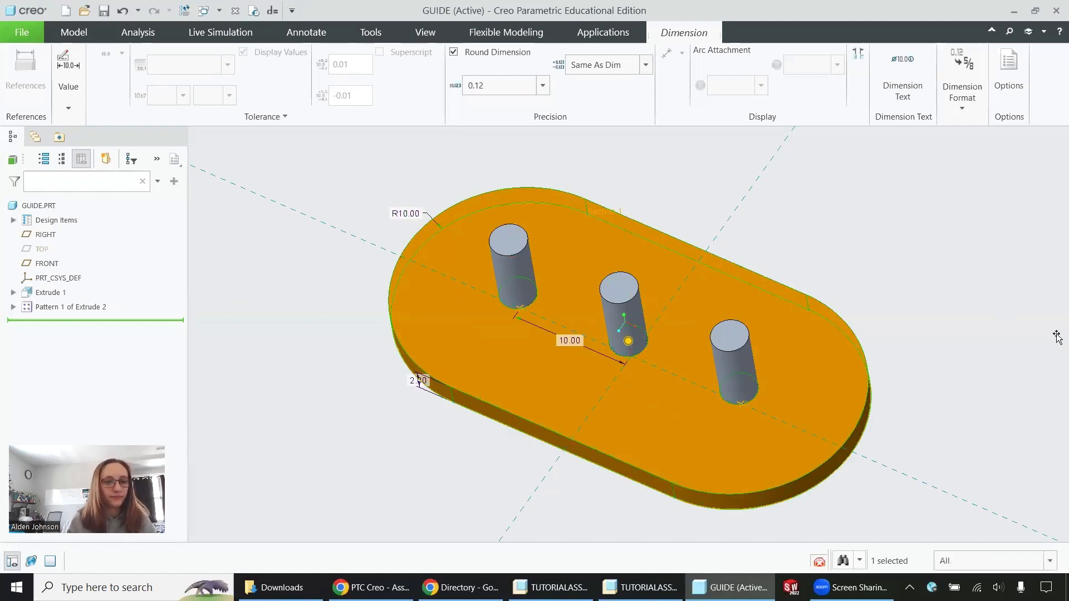
left_click(104, 10)
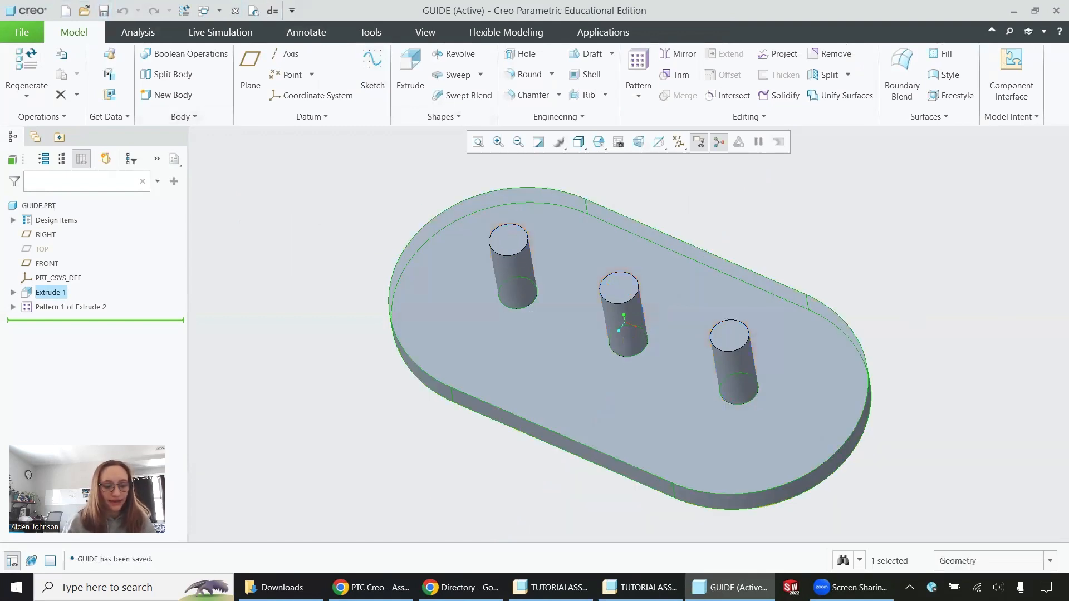
- Return to the TUTORIALASSY2 assembly, inspect the modified guide, and regenerate the assembly
left_click(631, 585)
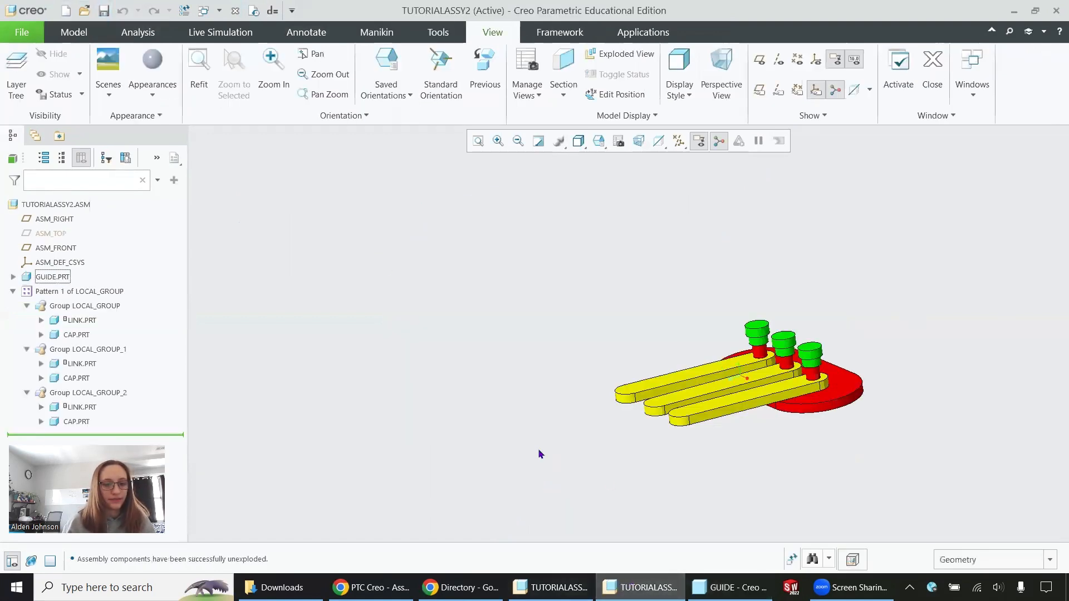
mouse_move(538, 449)
middle_mouse_down()
mouse_move(525, 382)
mouse_move(575, 391)
mouse_move(533, 353)
mouse_move(831, 321)
middle_mouse_up()
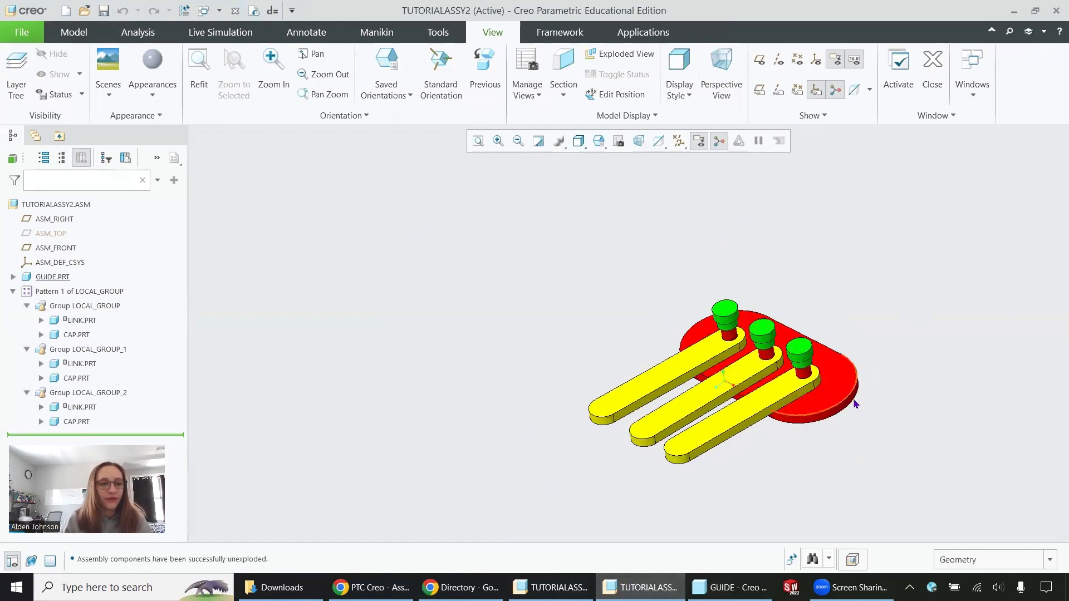
left_click(61, 35)
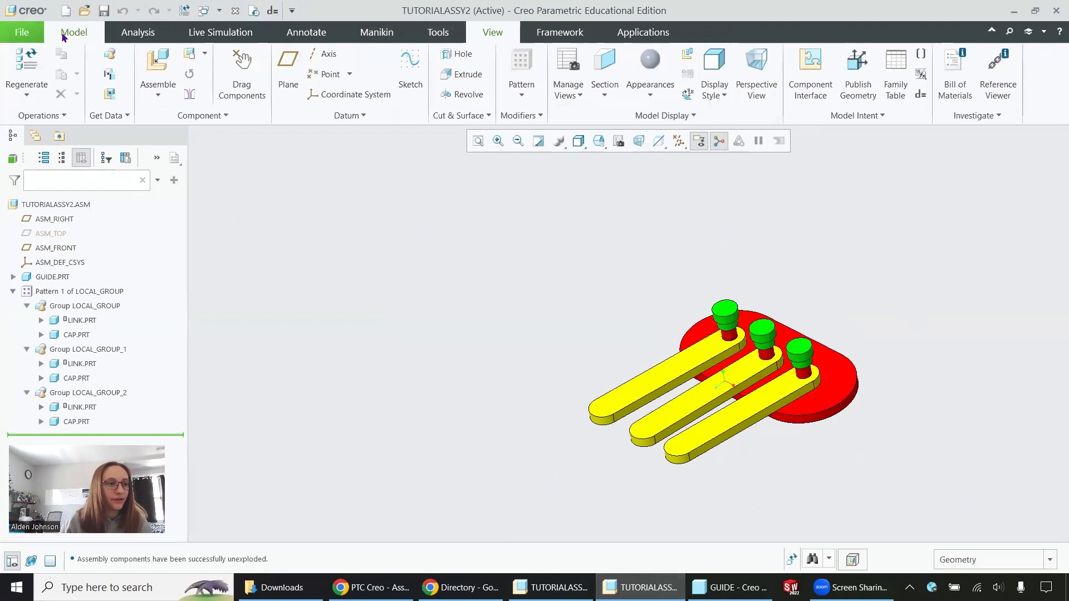
left_click(24, 65)
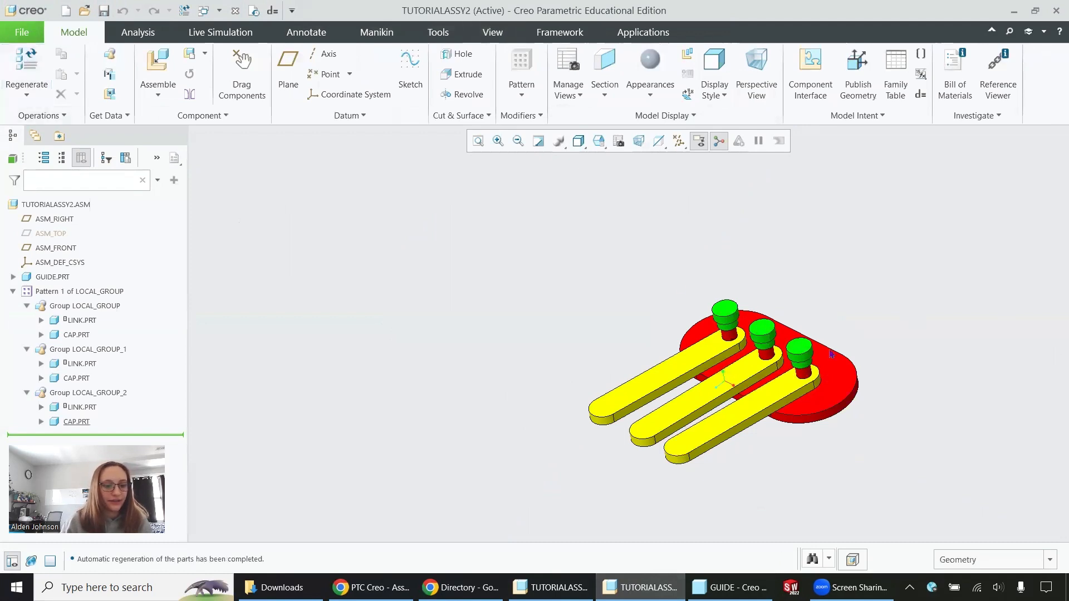